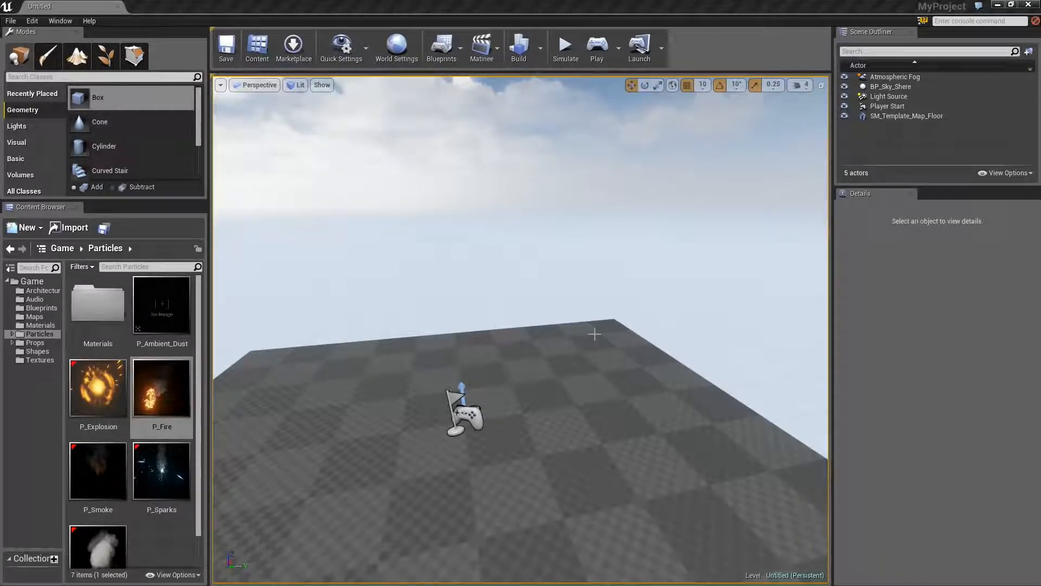
right_drag(602, 345, 604, 343)
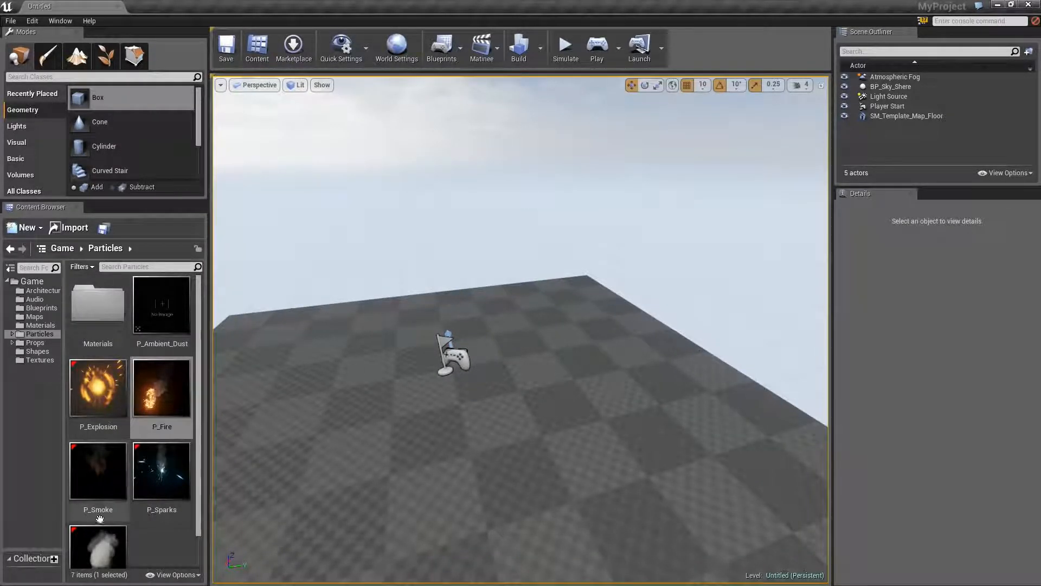
click(162, 304)
click(118, 421)
click(98, 470)
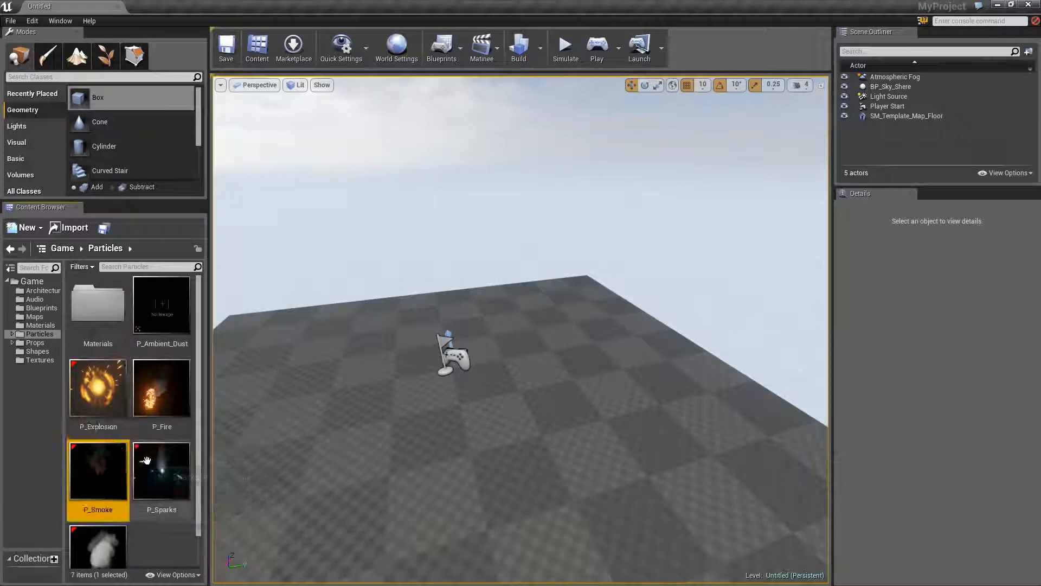
click(162, 471)
click(98, 545)
Delete the template floor mesh and the default Player Start from the level
right_drag(598, 408, 597, 406)
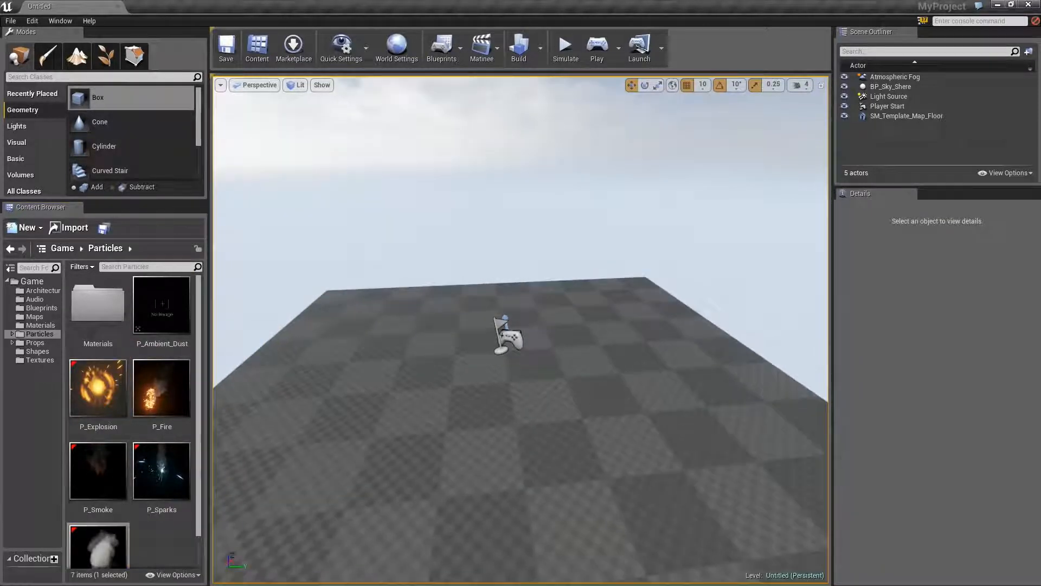
click(597, 404)
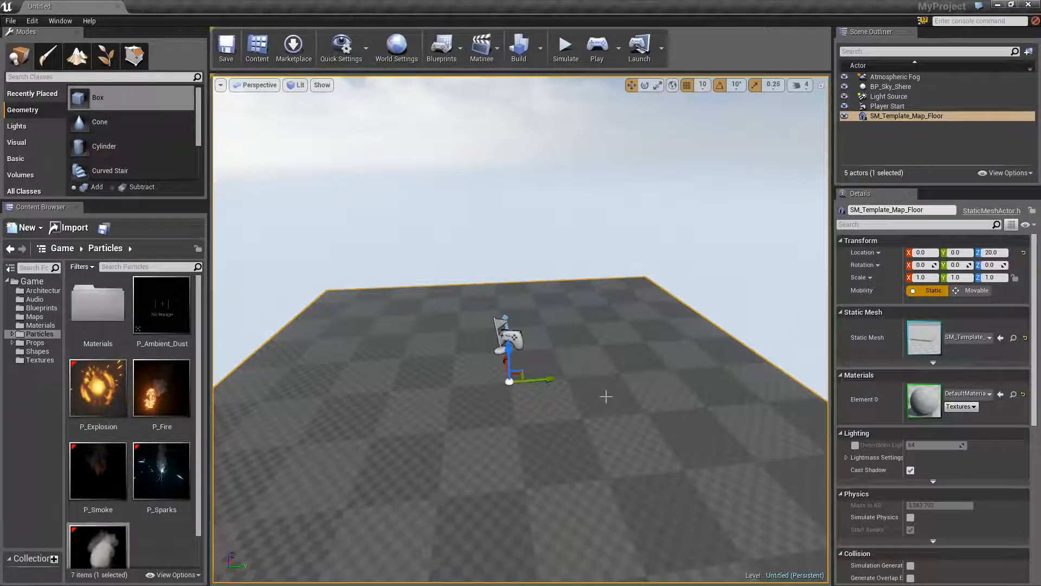
key(Delete)
click(521, 339)
key(Delete)
Add an additive box brush of 1600 × 1600 × 30 as the floor and place a Player Start on it
right_drag(713, 300, 743, 304)
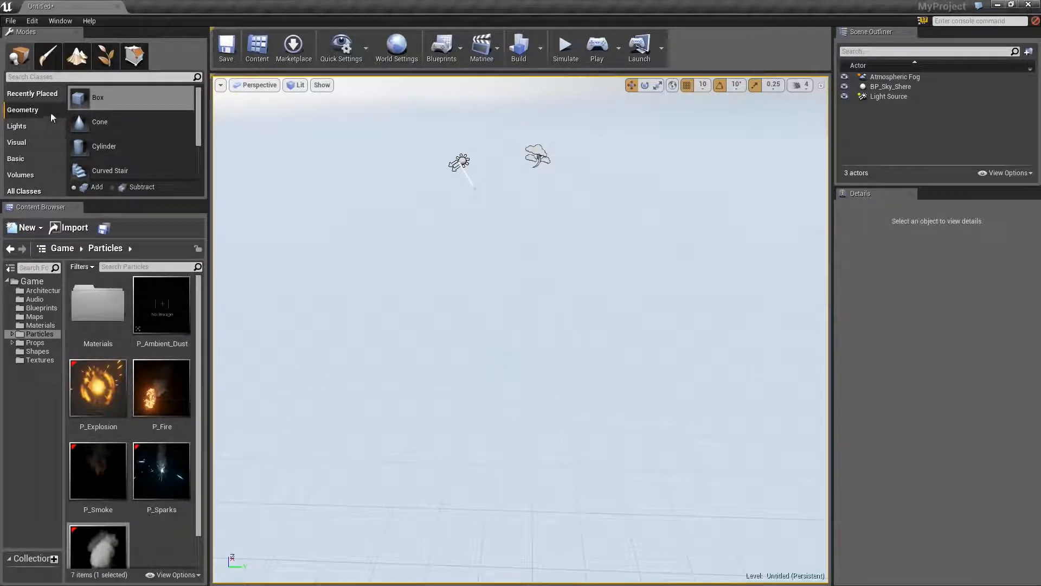
mouse_move(119, 99)
mouse_down()
mouse_move(425, 372)
mouse_move(508, 382)
mouse_up()
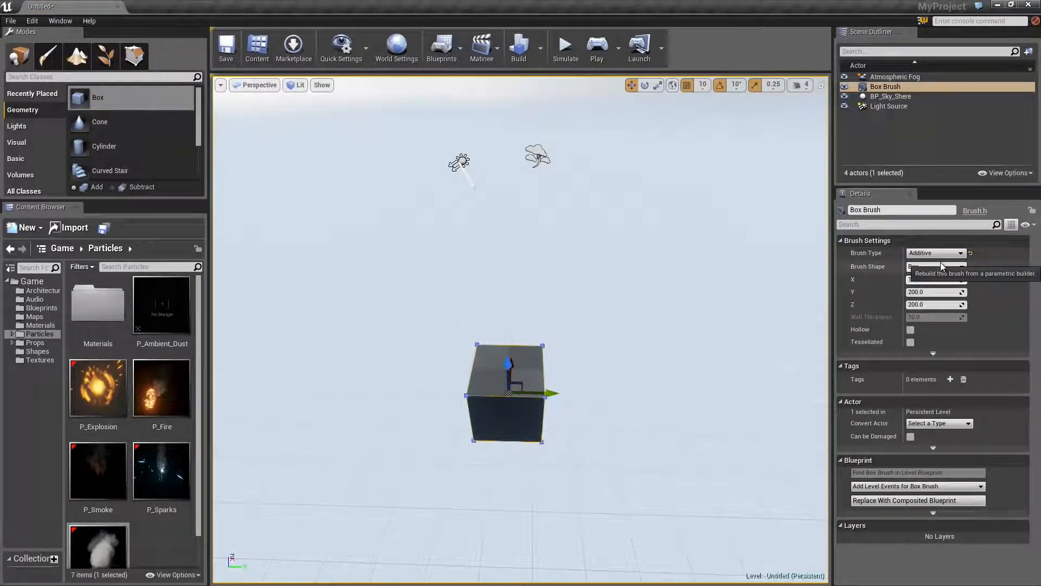
key(Tab)
text(1600)
key(Tab)
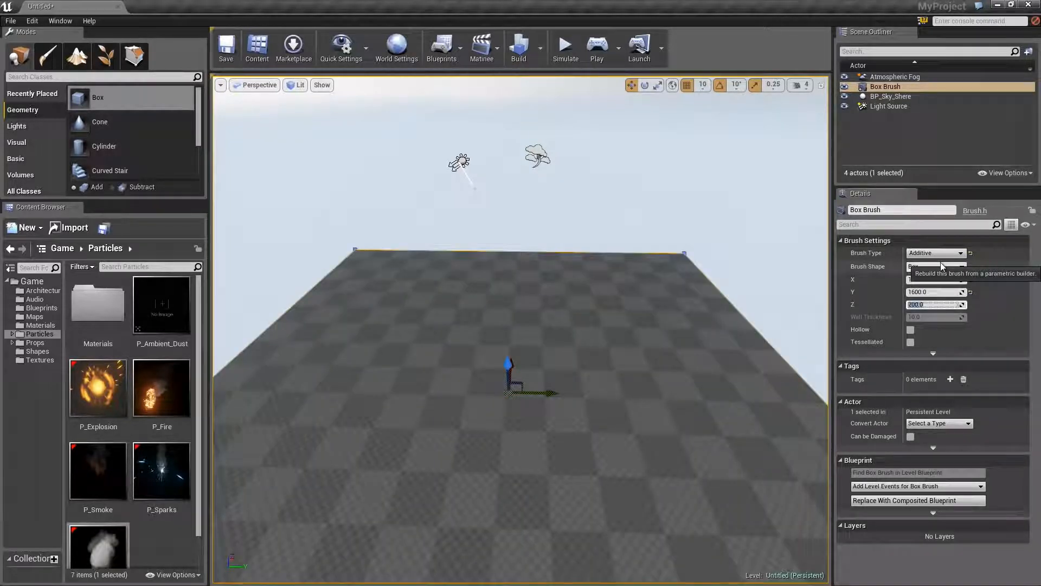
text(30)
key(Return)
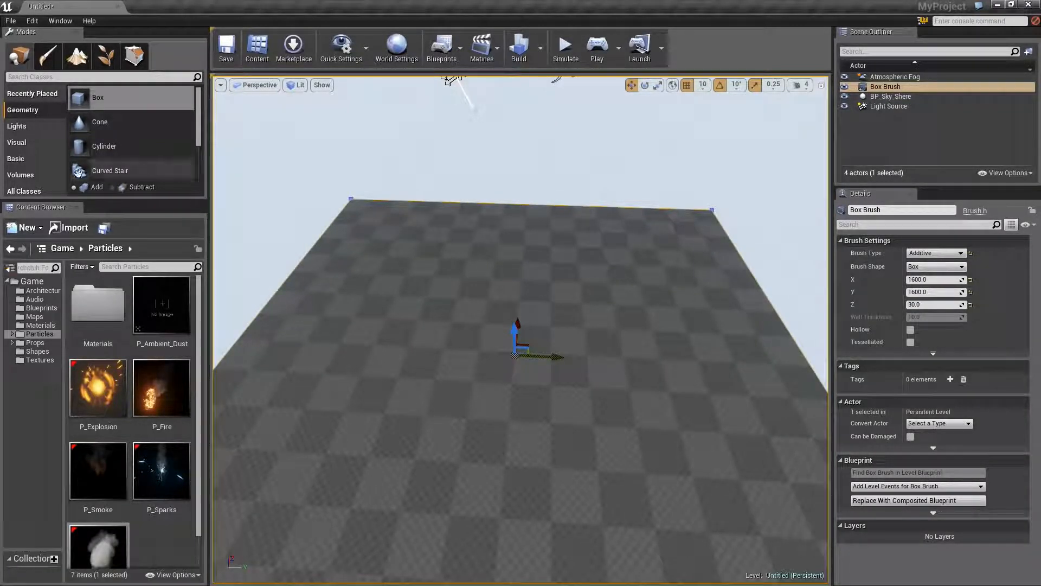
click(45, 159)
drag(118, 130, 486, 421)
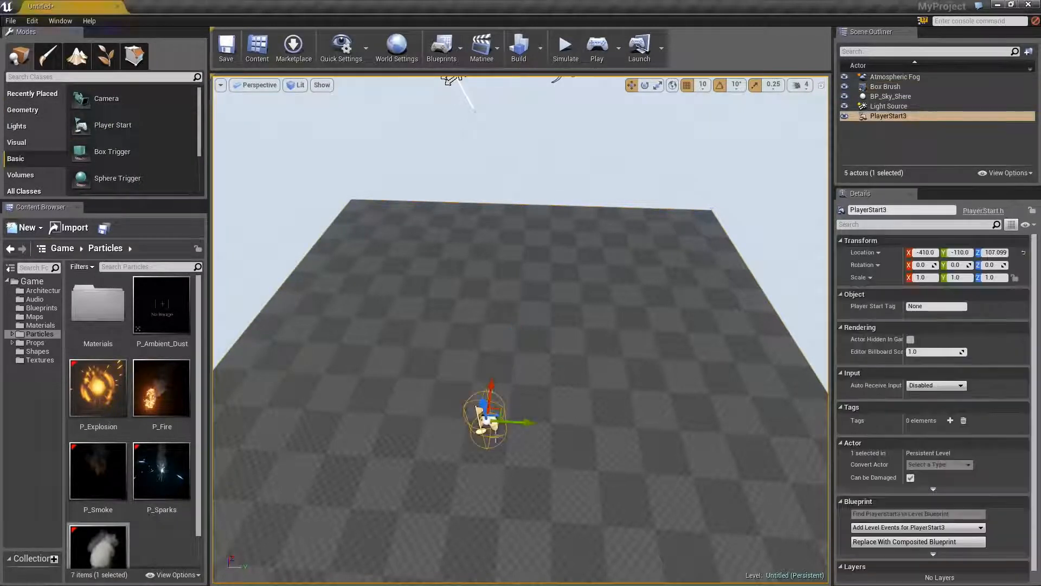
Place a second additive box brush in the level and size it to X 500, Y 500 and Z 320
click(33, 110)
mouse_move(98, 98)
mouse_down()
mouse_move(348, 233)
mouse_move(498, 280)
mouse_move(807, 253)
mouse_up()
click(922, 281)
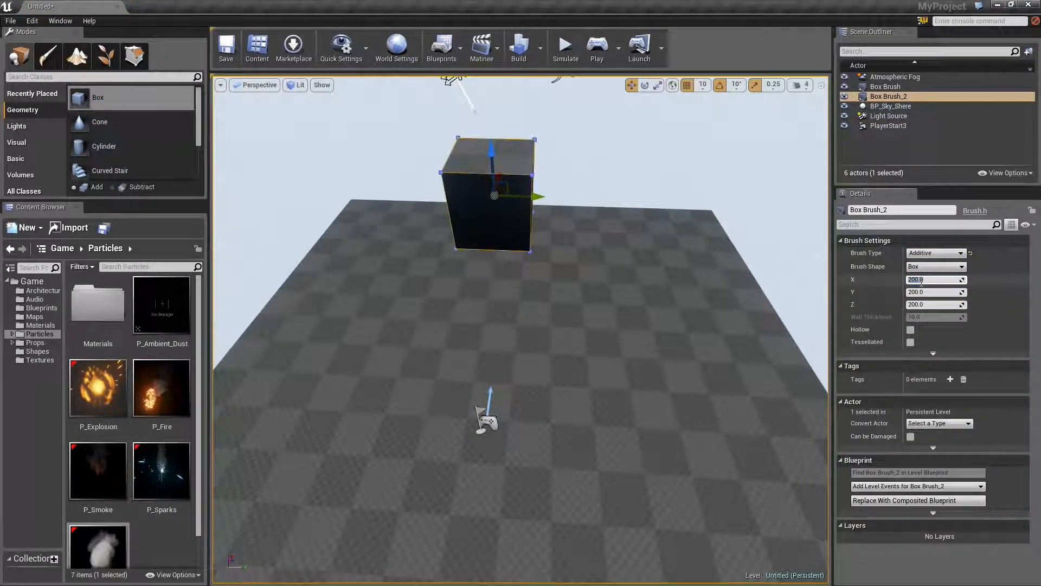
key(Tab)
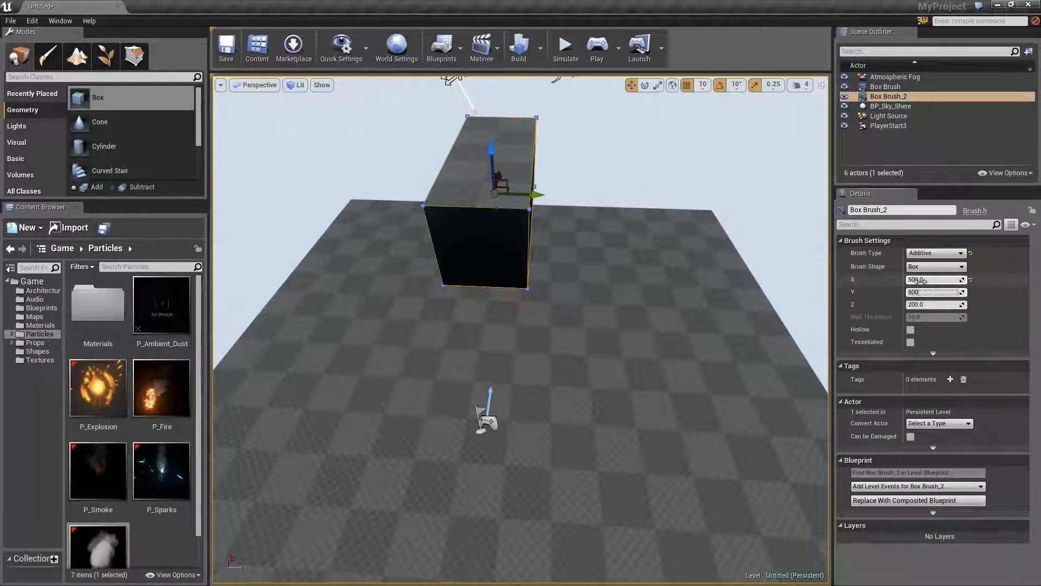
key(Tab)
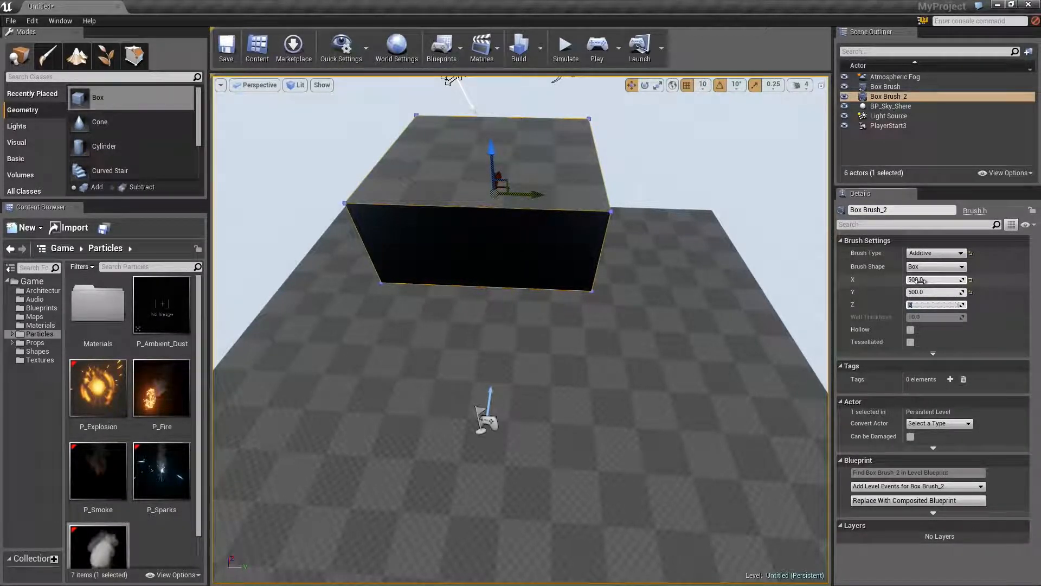
key(Return)
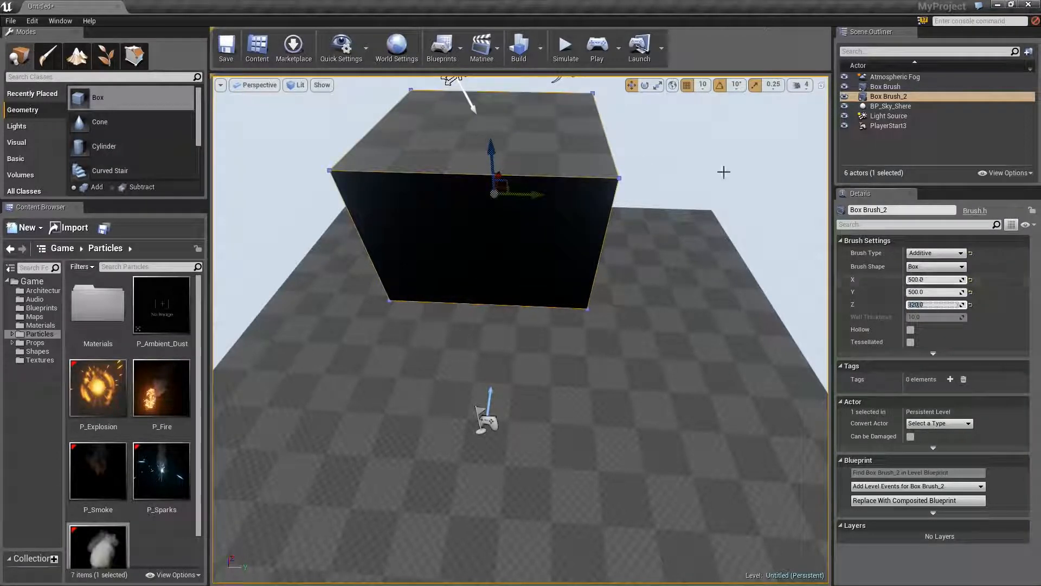
text(320)
key(Return)
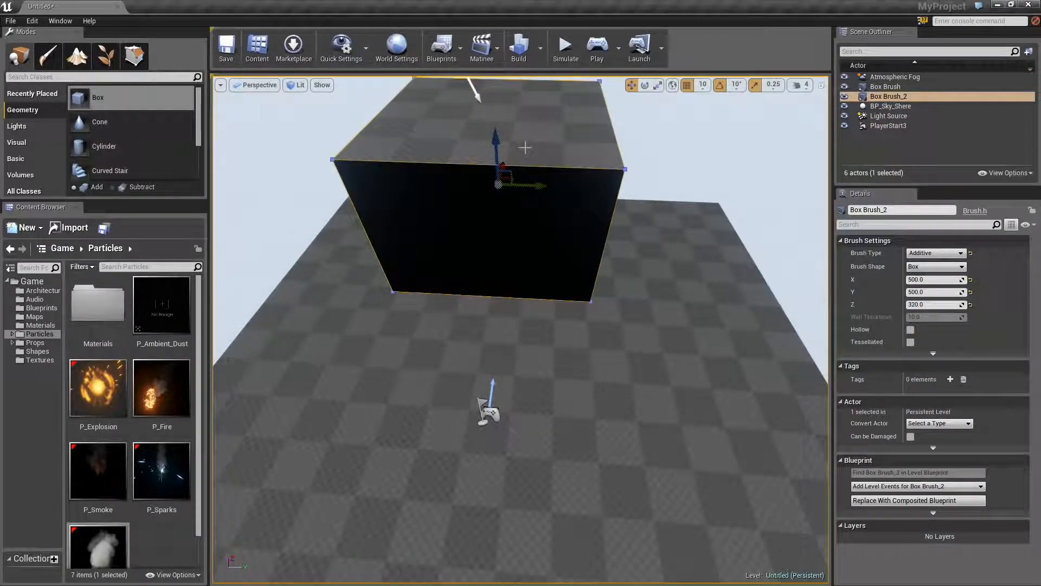
Drop the 500 × 500 × 320 box brush so that it rests on the floor
key(End)
mouse_move(605, 302)
right_down()
mouse_move(521, 293)
mouse_move(496, 209)
mouse_move(559, 227)
mouse_move(650, 230)
mouse_move(618, 233)
right_up()
mouse_move(488, 429)
mouse_down()
mouse_move(862, 410)
mouse_move(774, 414)
mouse_up()
right_drag(623, 372, 701, 372)
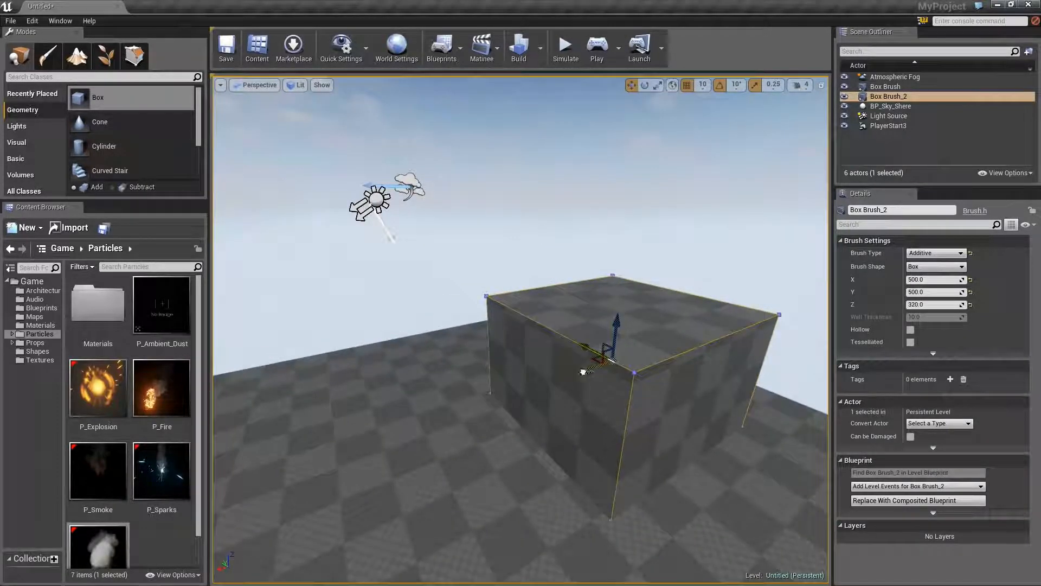
Duplicate the box brush with an offset along X and resize the copy to X 480, Y 480 and Z 310
mouse_move(583, 372)
alt+mouse_down()
mouse_move(509, 393)
mouse_move(559, 422)
alt+mouse_up()
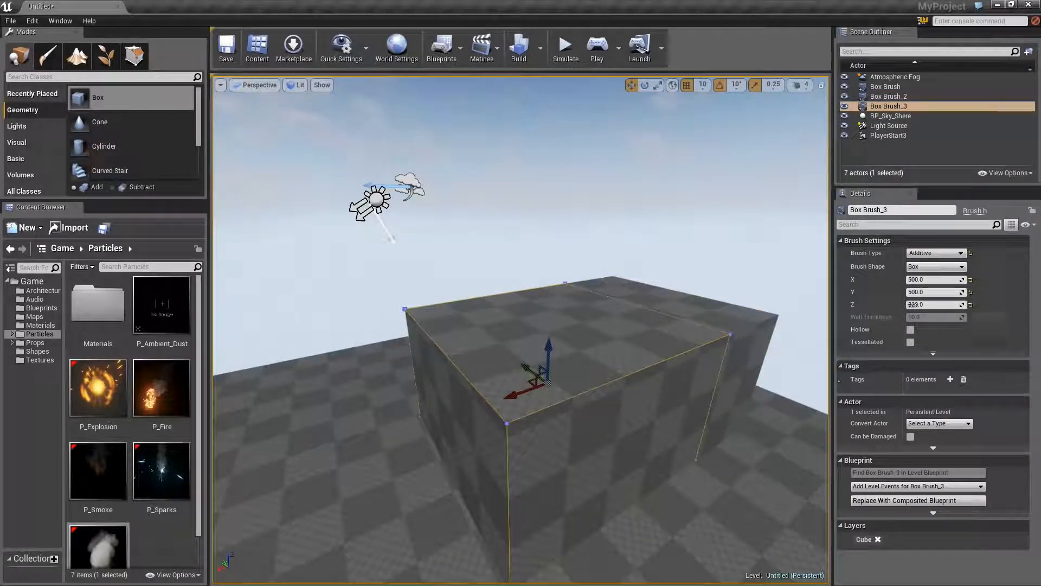
click(922, 280)
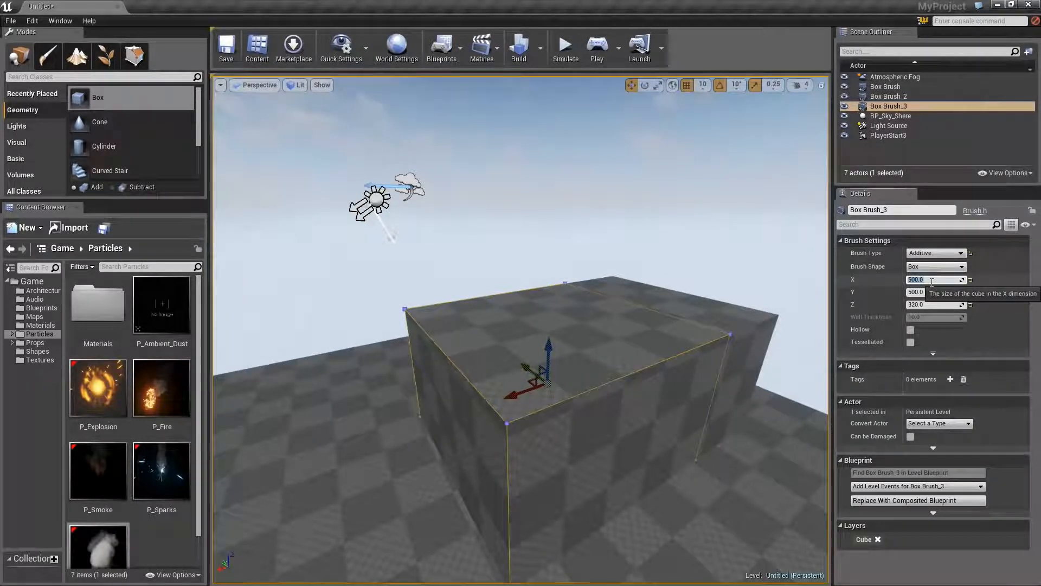
text(480)
key(Tab)
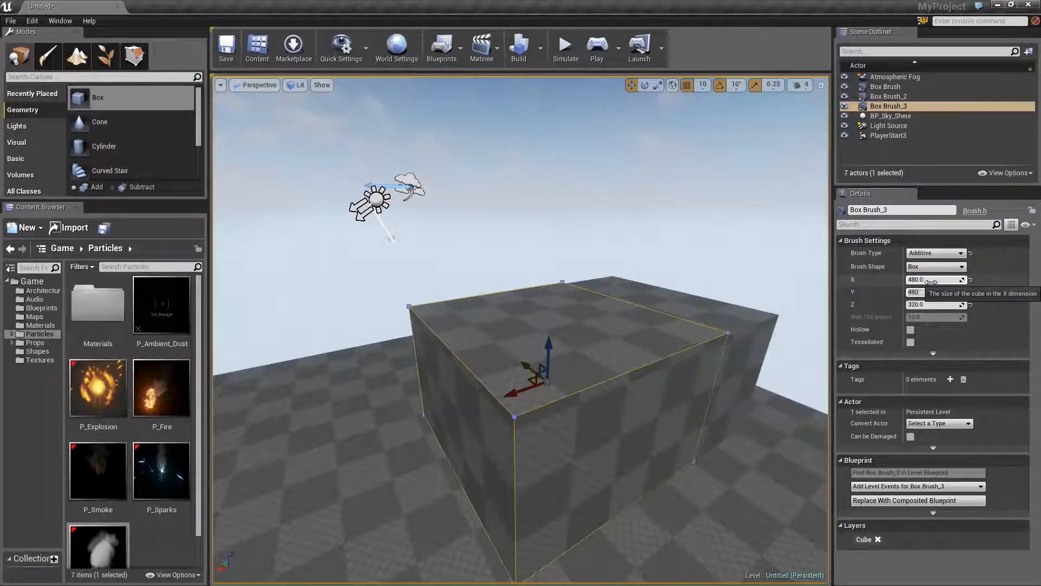
key(Tab)
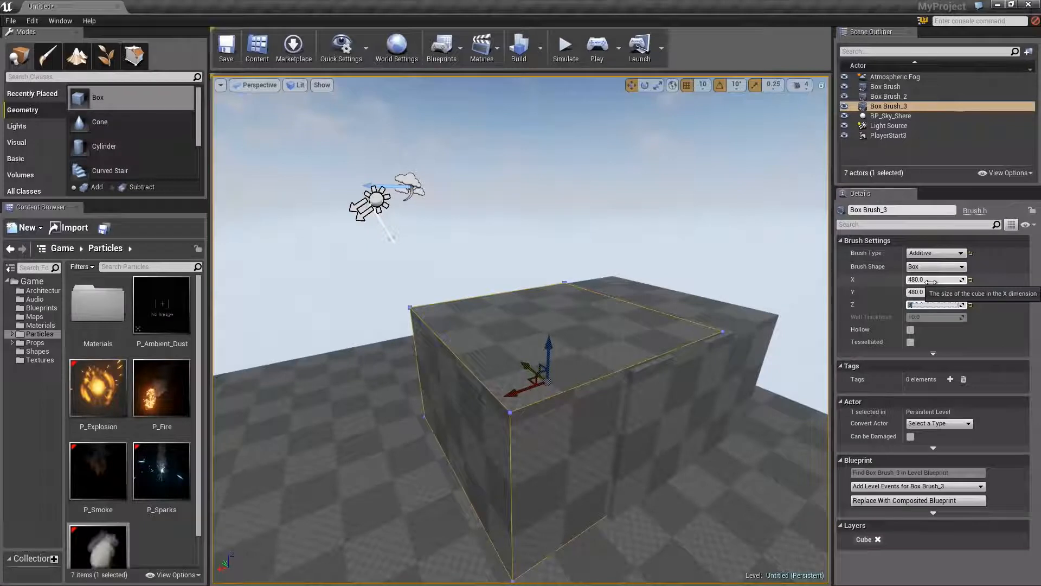
text(310)
key(Return)
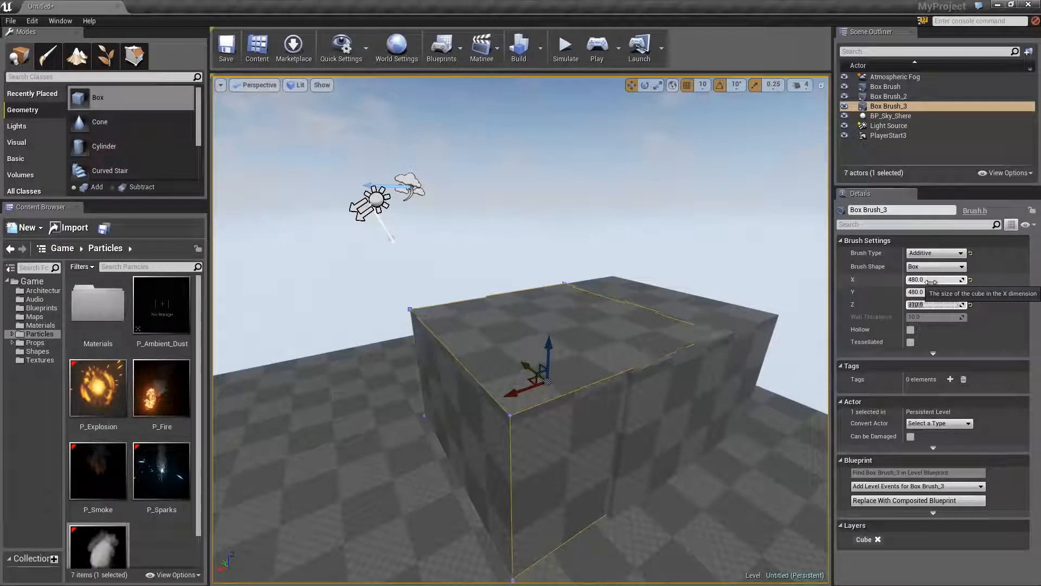
Make the duplicated brush Subtractive and position it inside the larger box to carve out a room with one open side
mouse_move(518, 388)
mouse_down()
mouse_move(387, 429)
mouse_move(374, 412)
mouse_move(383, 404)
mouse_up()
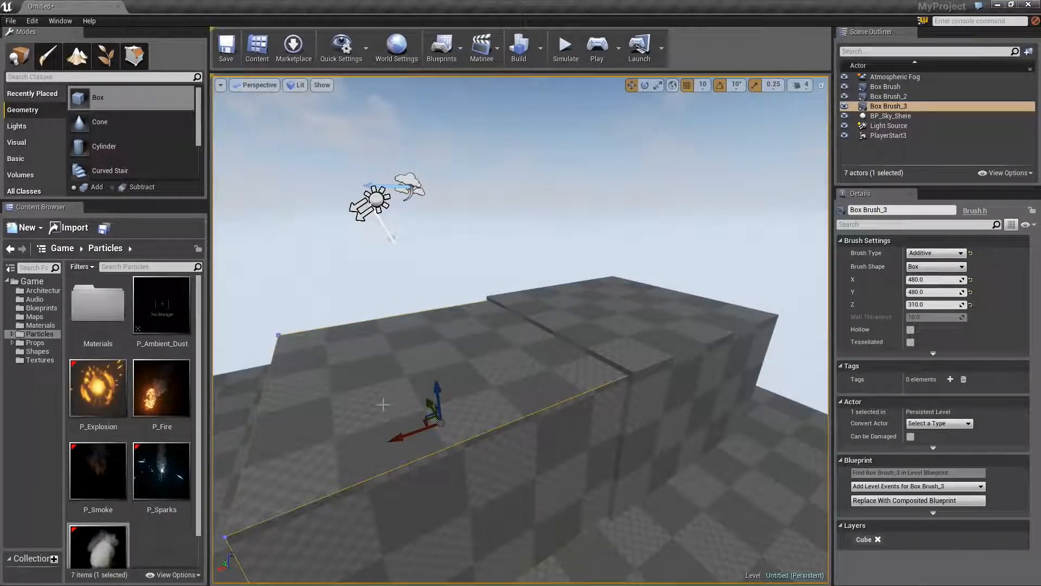
click(935, 253)
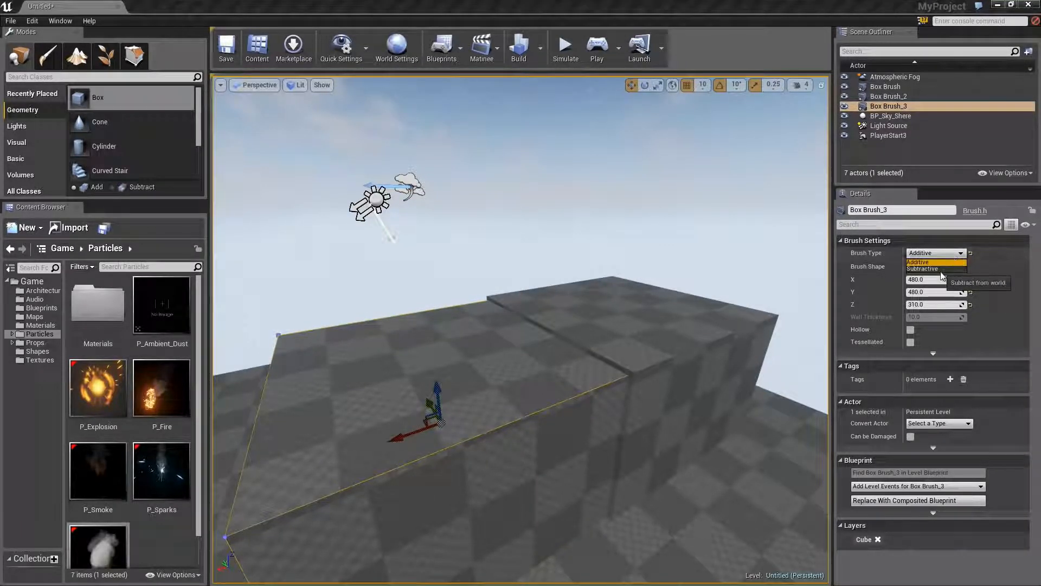
click(926, 275)
mouse_move(408, 434)
mouse_down()
mouse_move(600, 396)
mouse_move(586, 399)
mouse_up()
key(w)
mouse_move(586, 400)
right_down()
mouse_move(656, 400)
mouse_move(518, 425)
right_up()
key(s)
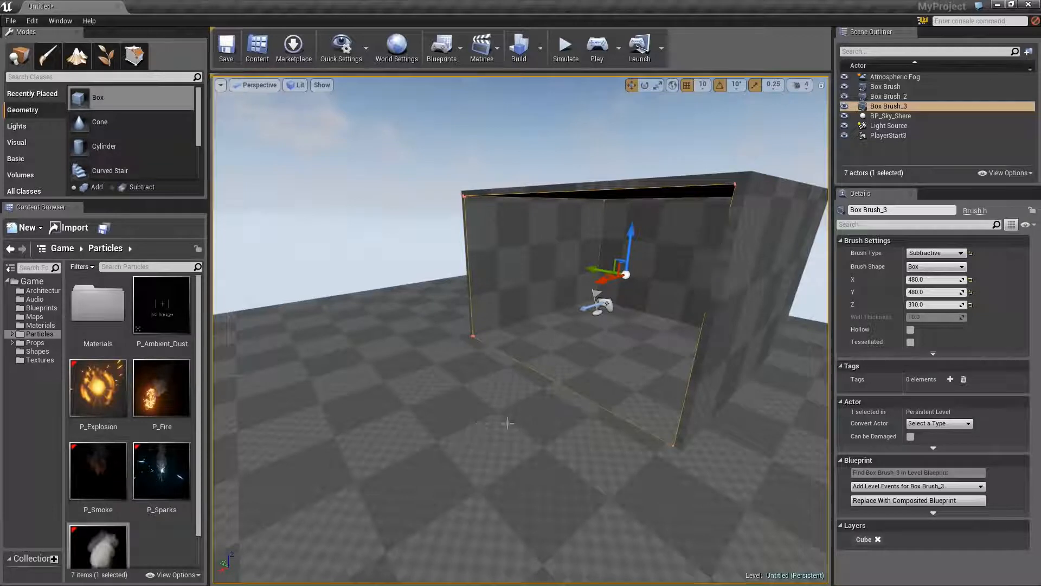
Select the floor surfaces outside and inside the room and apply Align Surface Planar to them
click(507, 423)
ctrl+click(597, 382)
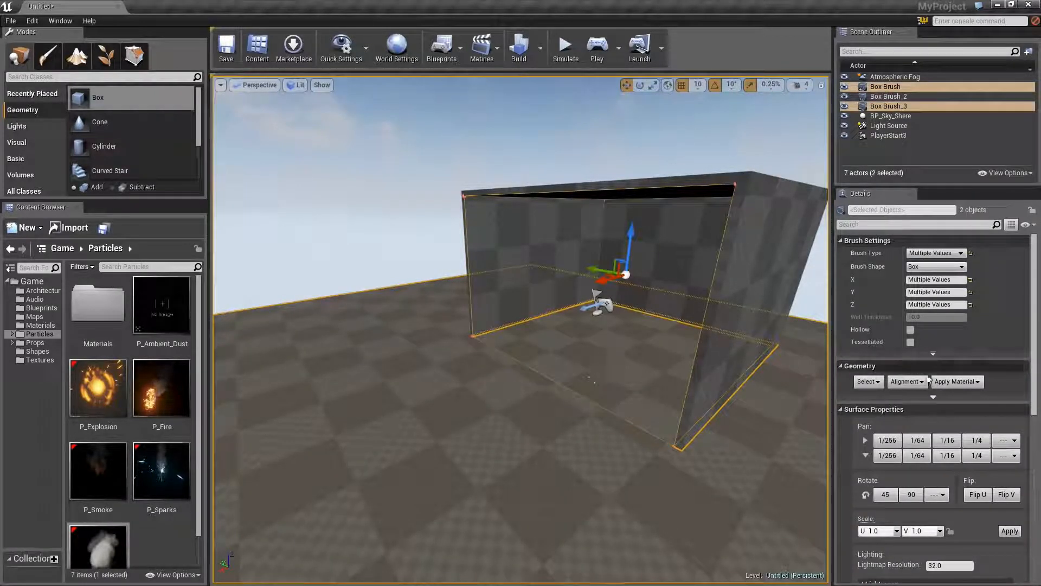
click(906, 382)
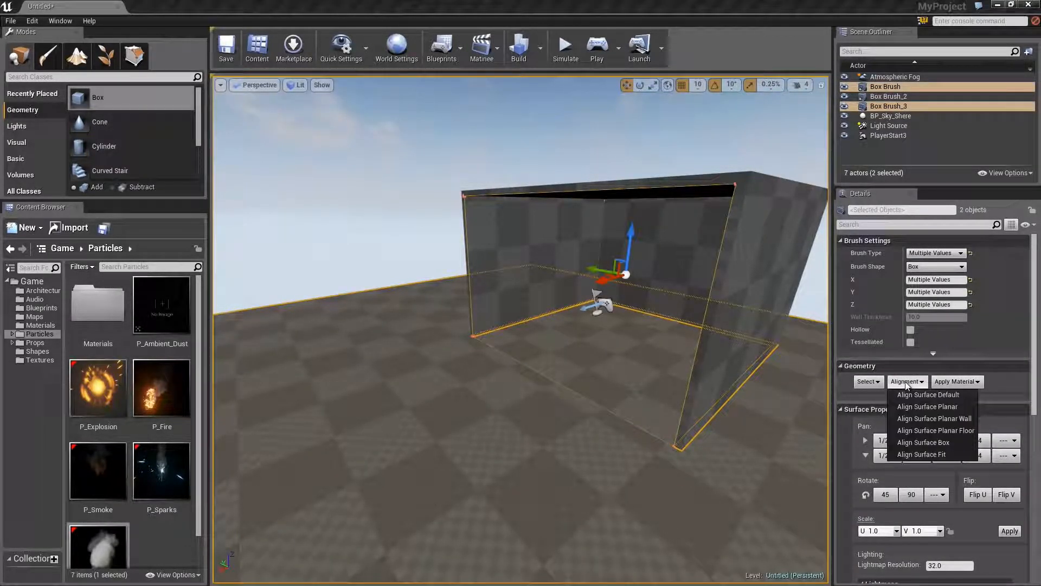
click(919, 406)
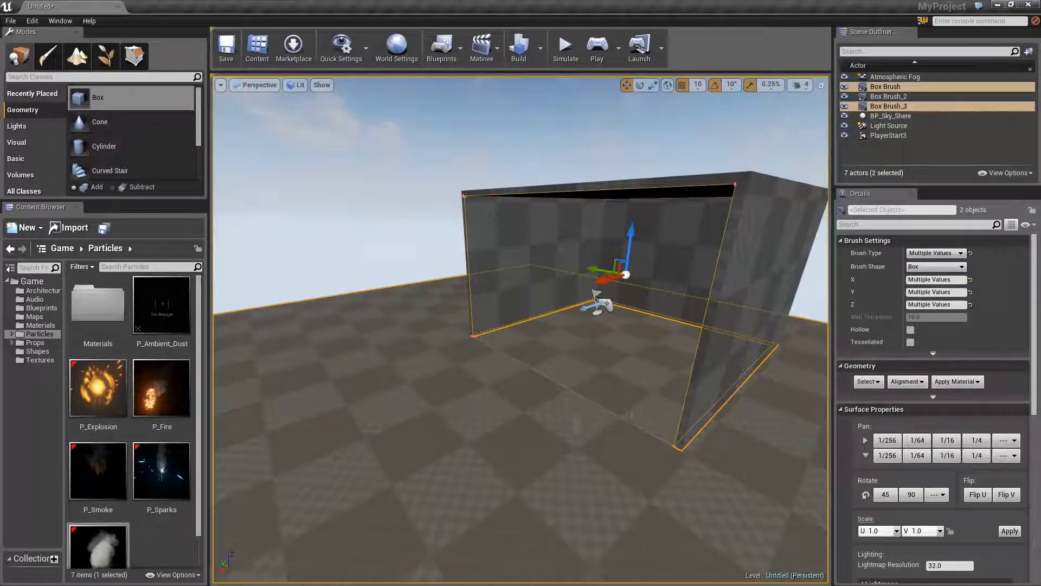
Apply the M_Wood_Floor_Walnut_Worn material to the selected floor surfaces
click(38, 326)
scroll(197, 277, down, 15)
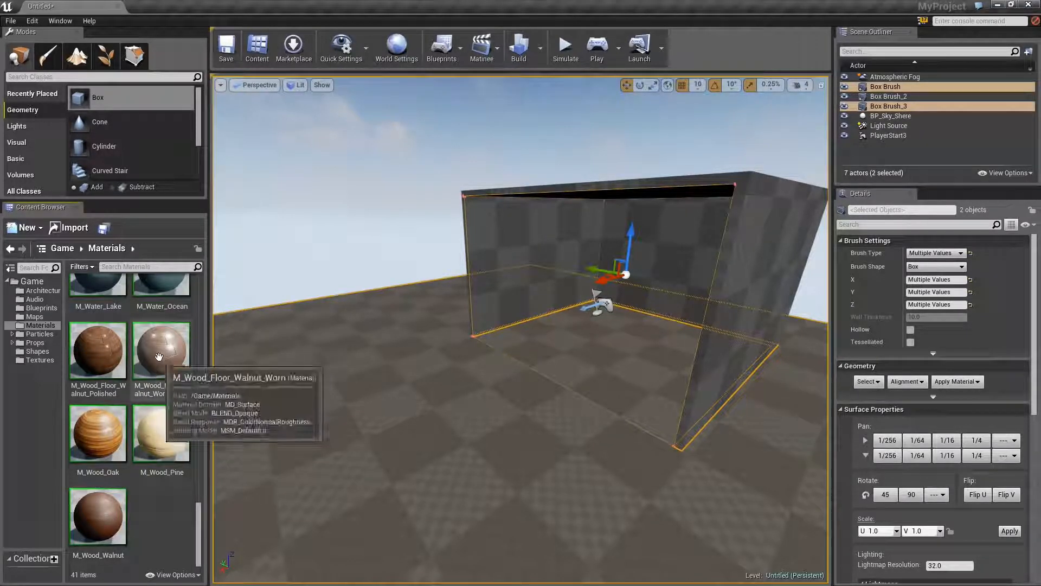
drag(162, 350, 474, 434)
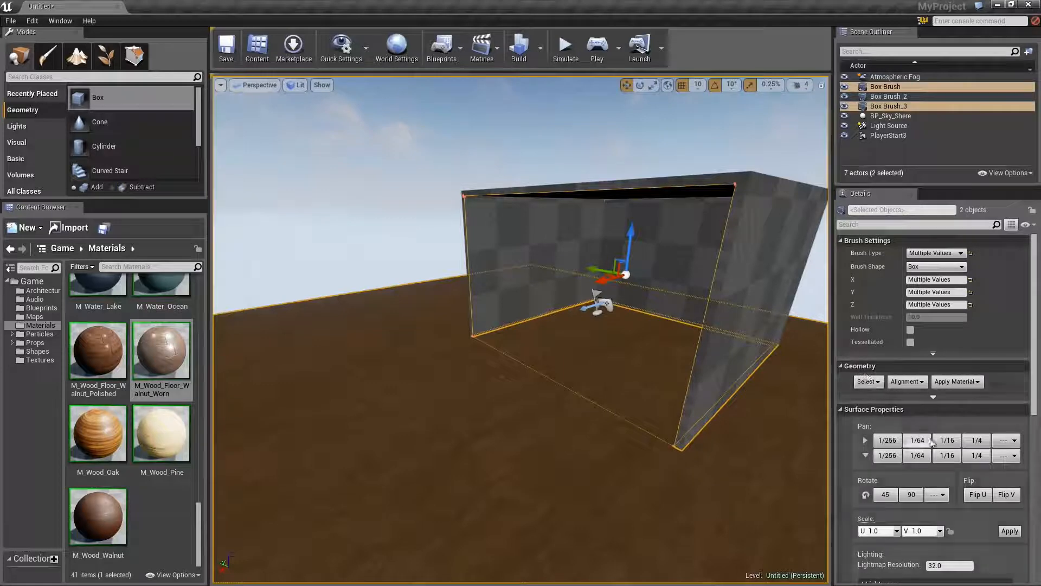
Try selecting all surfaces adjacent to an inner side wall of the room and remove the floor from that selection
mouse_move(529, 453)
right_down()
mouse_move(580, 453)
mouse_move(548, 471)
mouse_move(529, 452)
right_up()
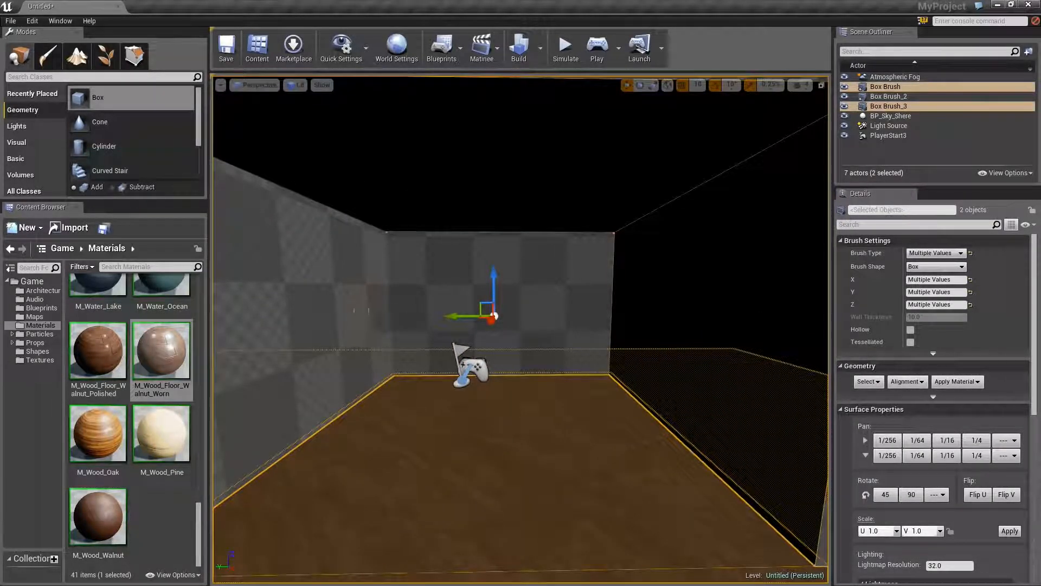
click(357, 313)
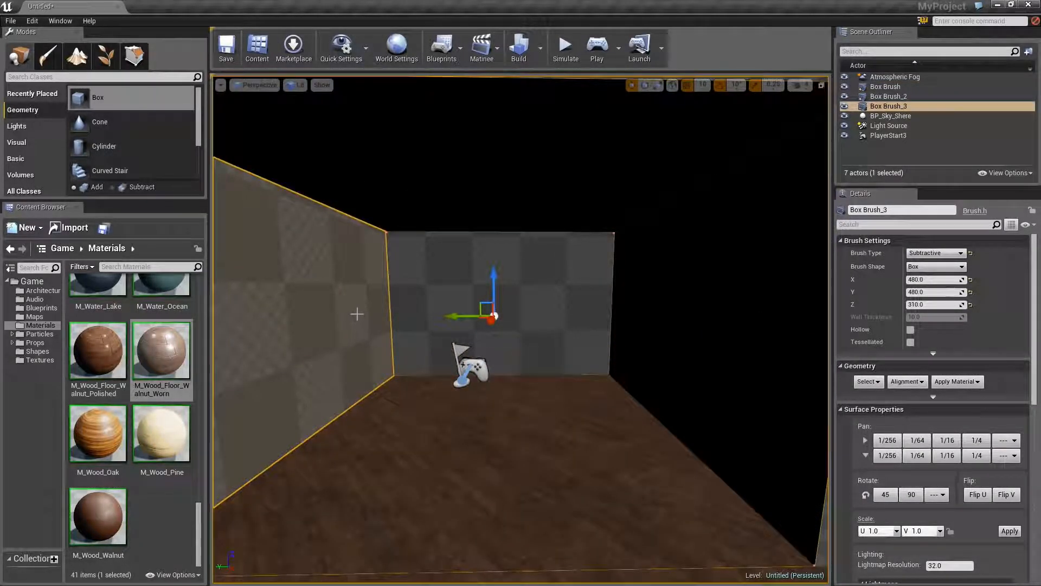
click(868, 381)
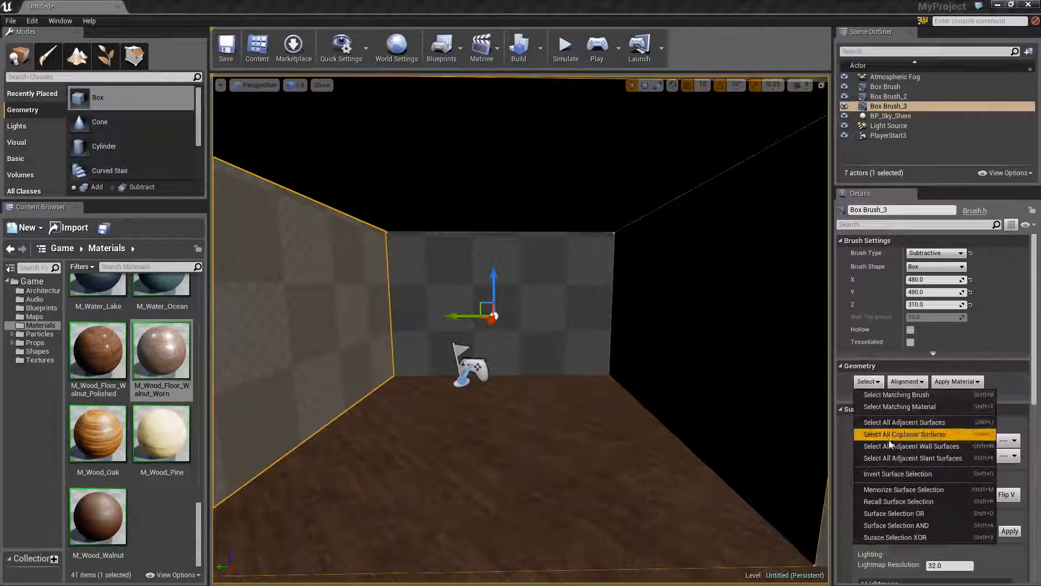
click(901, 423)
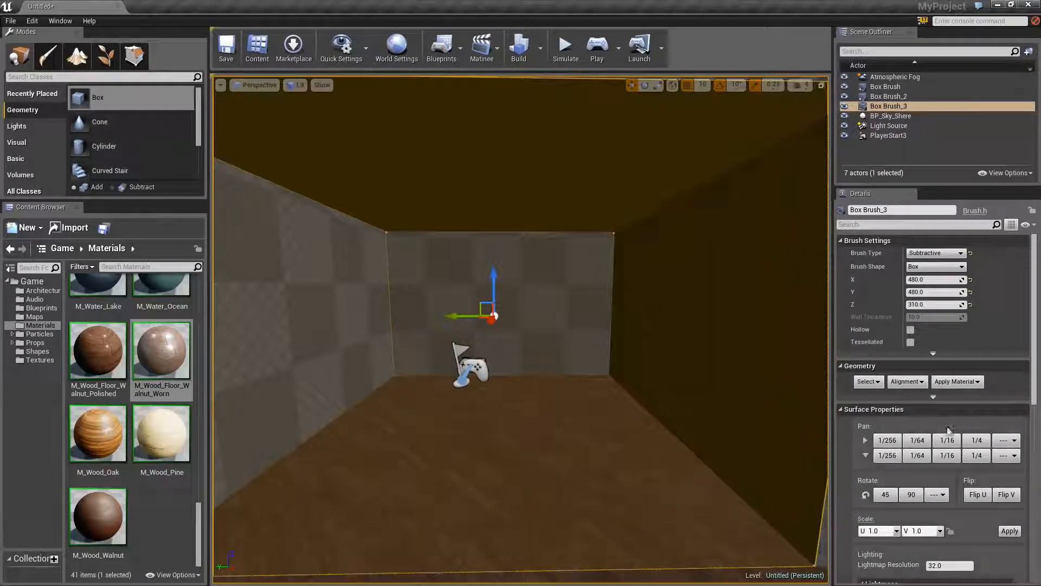
right_drag(626, 426, 537, 330)
ctrl+click(625, 432)
Select the room's inner back wall alone and extend the selection to all adjacent wall surfaces
right_click(537, 329)
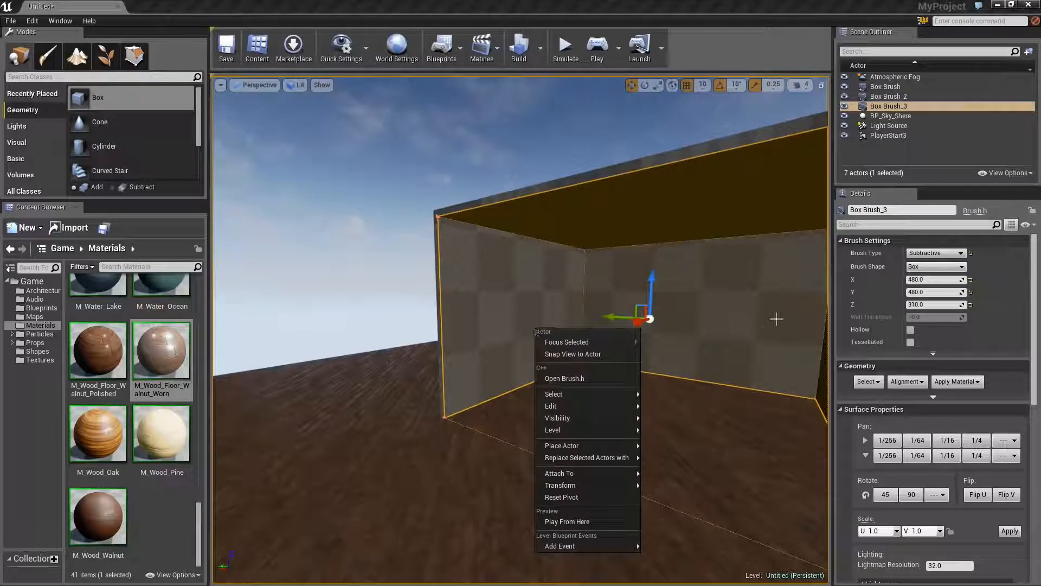
key(Escape)
click(869, 381)
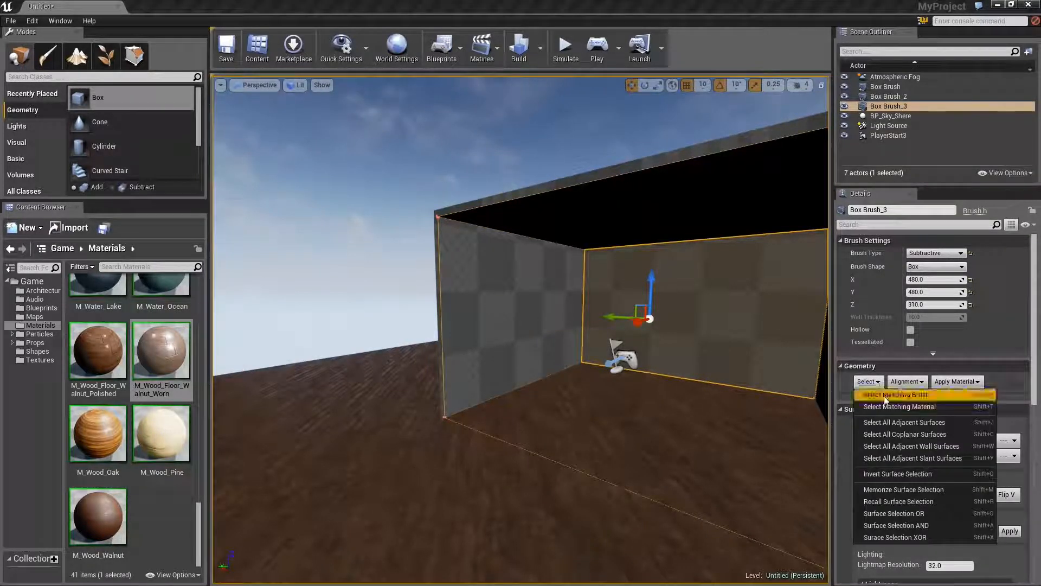
click(911, 445)
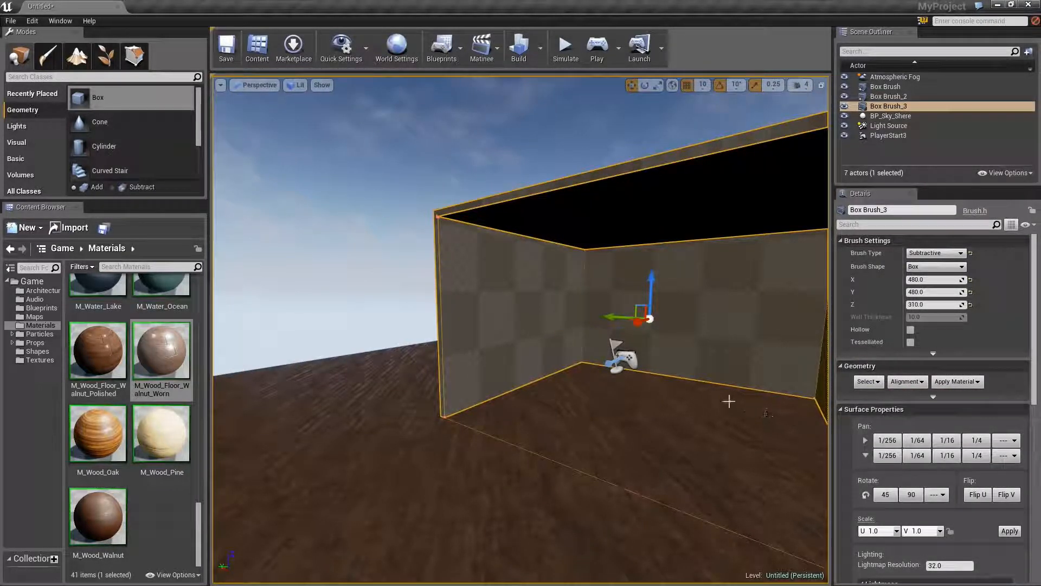
Apply the M_Brick_Clay_Old material to the selected wall surfaces and M_Basic_Wall to the room's ceiling, and clear the selection
scroll(185, 435, up, 10)
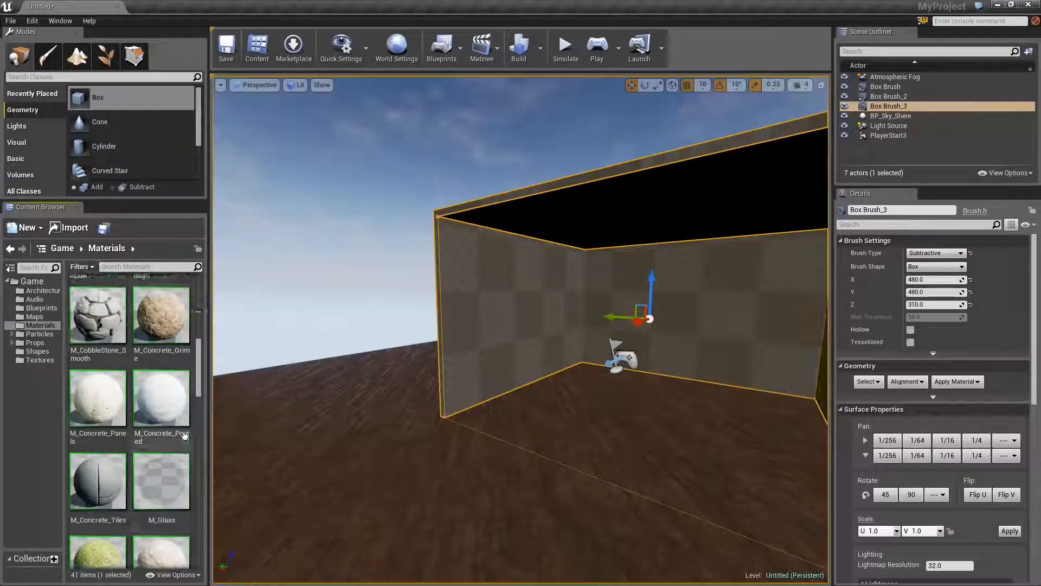
scroll(185, 435, up, 5)
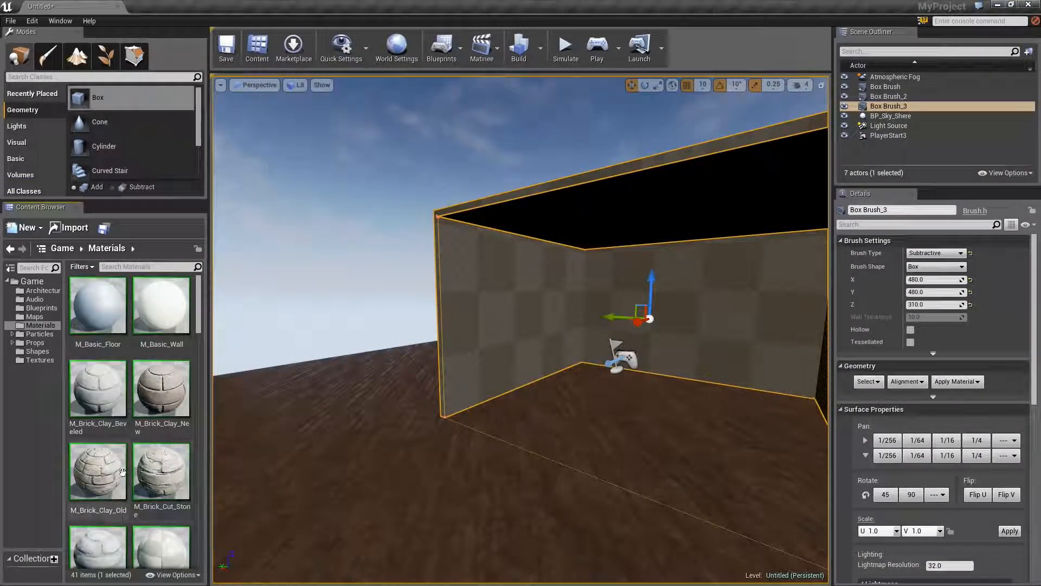
mouse_move(122, 471)
mouse_down()
mouse_move(534, 352)
mouse_move(536, 339)
mouse_up()
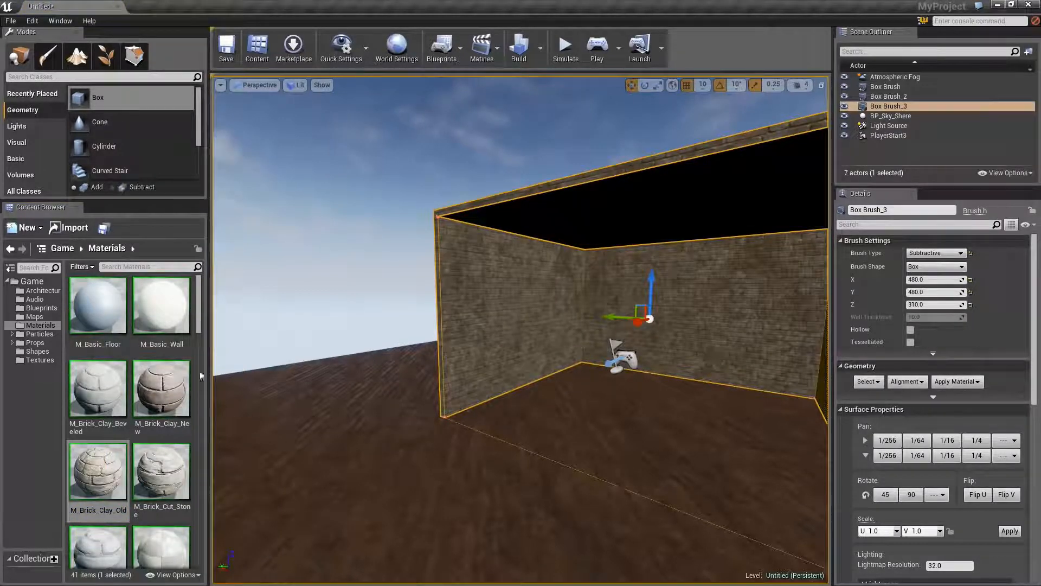
drag(161, 306, 658, 222)
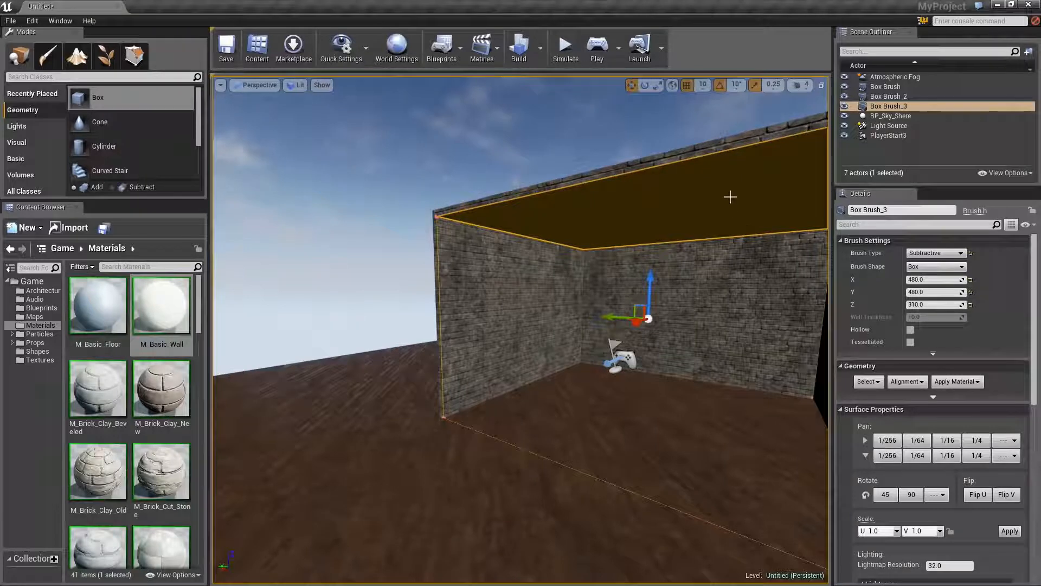
key(Escape)
Build the level's lighting after checking the brick walls and dark side of the room
key(w)
mouse_move(692, 296)
right_down()
mouse_move(715, 286)
mouse_move(717, 265)
right_up()
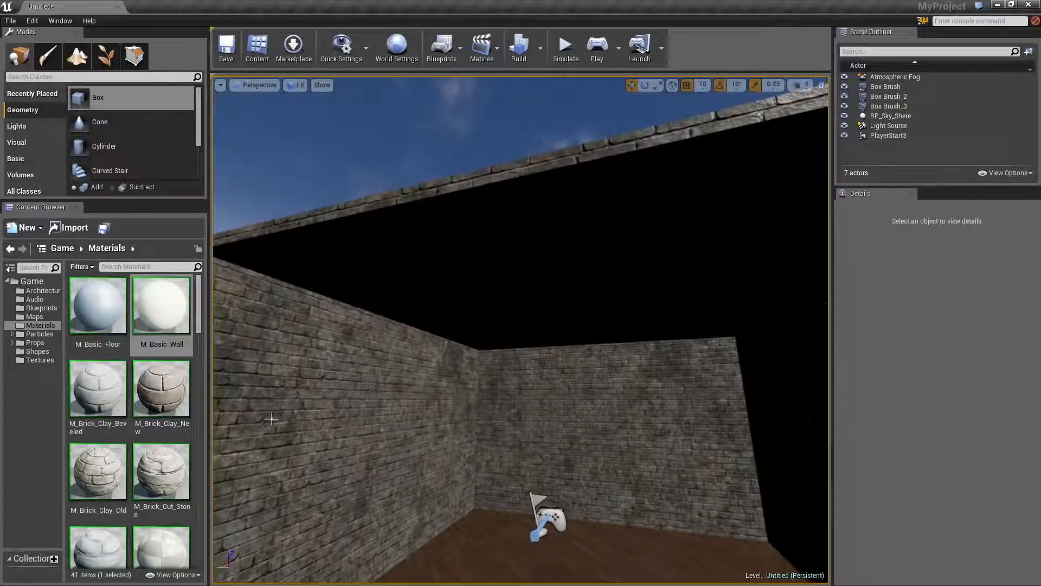
right_drag(530, 295, 558, 326)
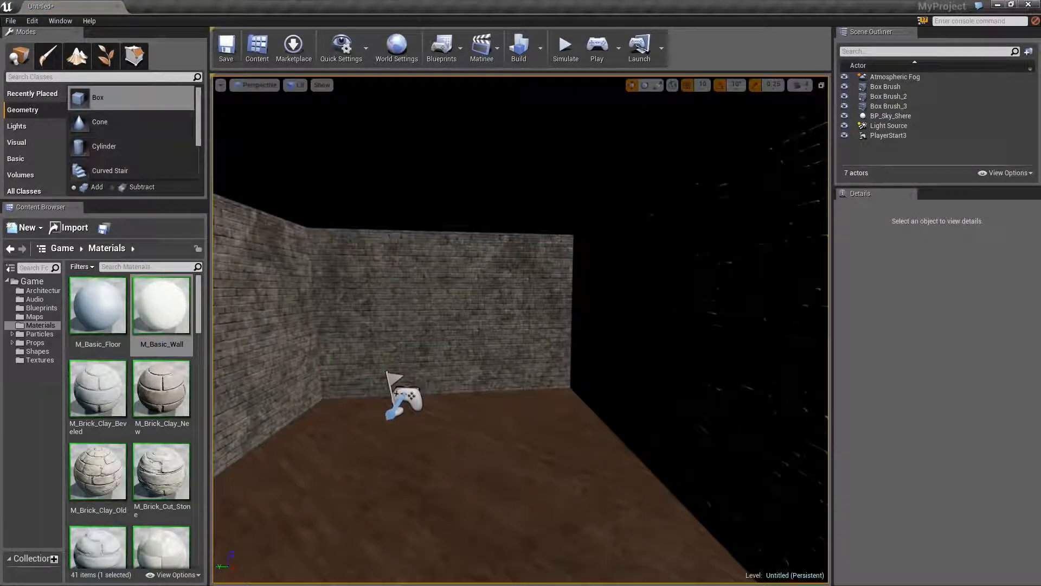
right_drag(575, 382, 574, 389)
key(s)
click(521, 48)
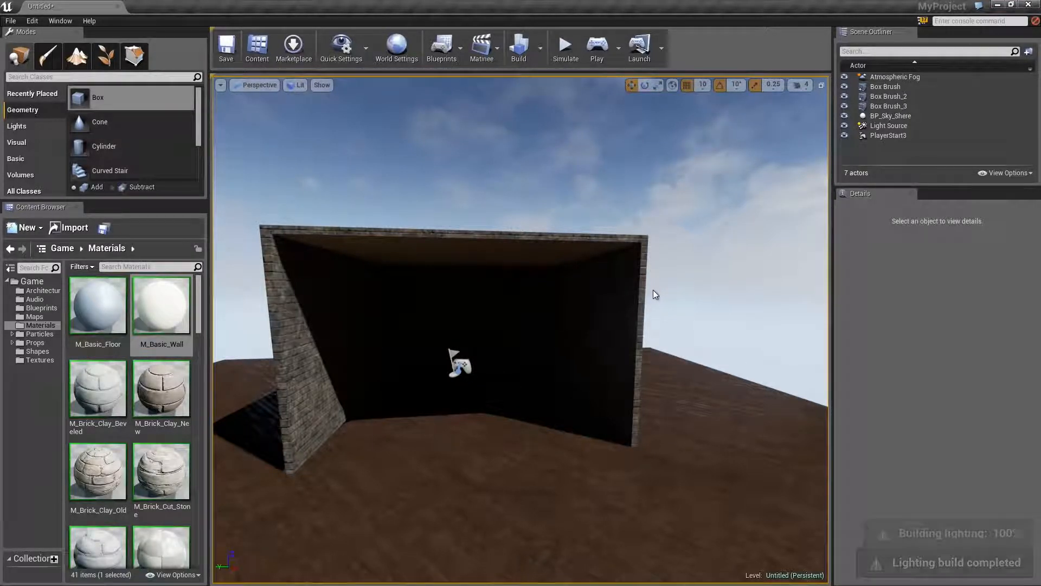
Move the player start out of the room to X 60 and rotate it about -169° around Z
key(w)
right_drag(619, 373, 582, 366)
key(w)
key(s)
key(w)
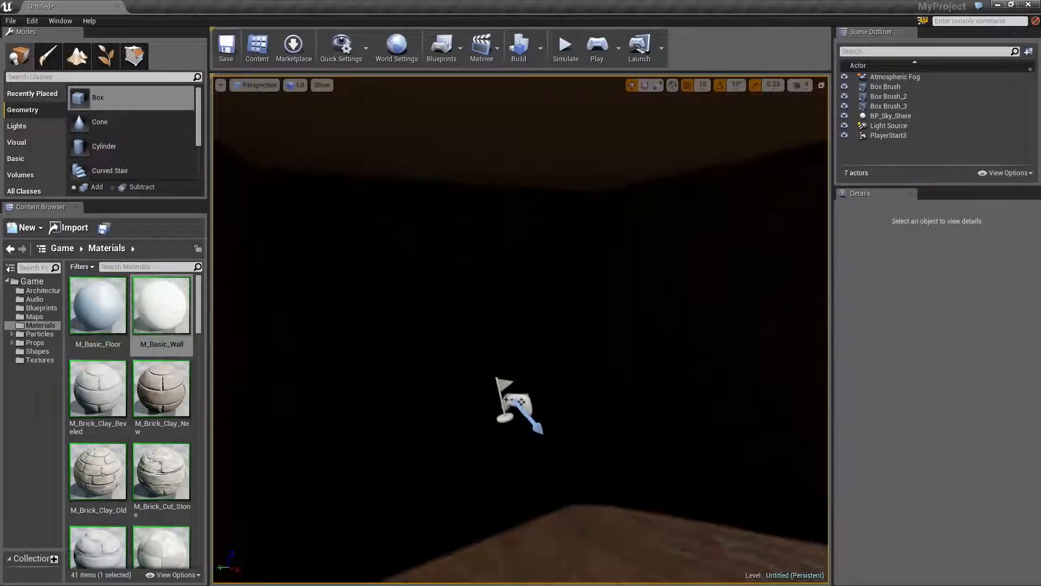
click(523, 400)
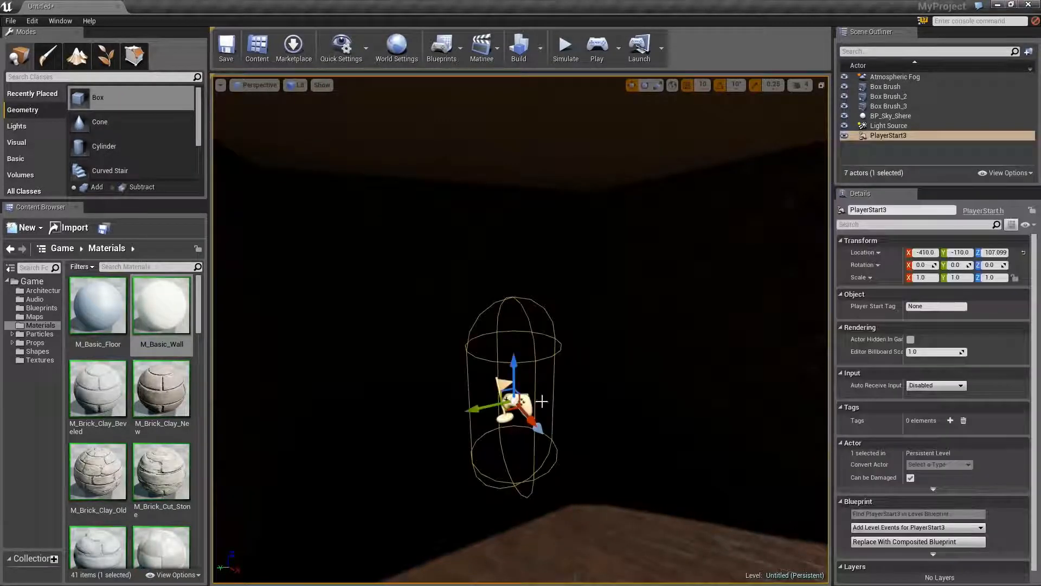
key(f)
drag(537, 371, 736, 528)
key(e)
key(w)
key(w)
right_drag(628, 465, 651, 465)
Place the P_Sparks emitter from the Particles folder inside the room and move it to X -370, Y -130, Z 105
click(40, 334)
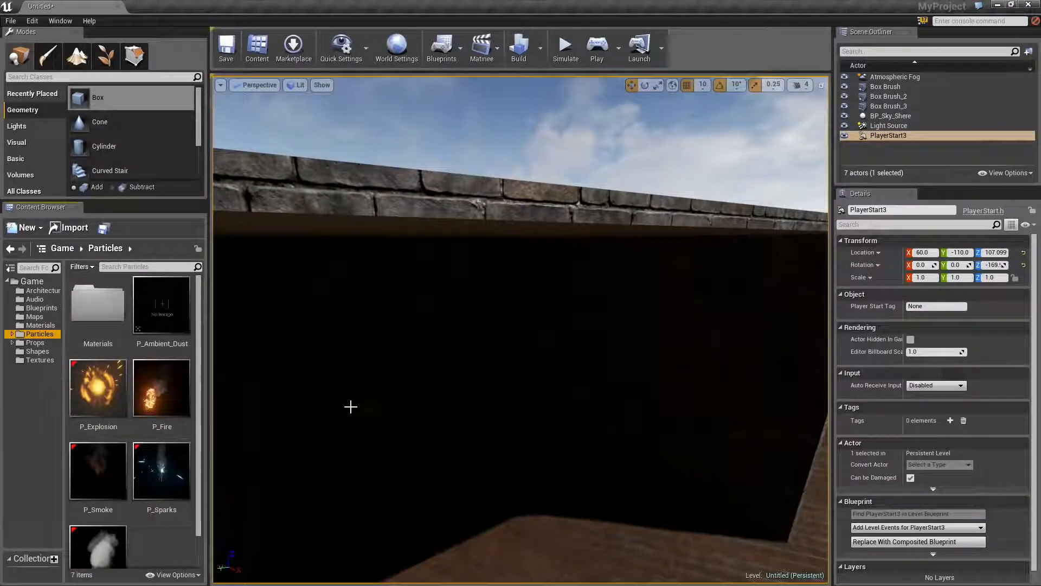
drag(163, 470, 460, 377)
drag(486, 426, 536, 464)
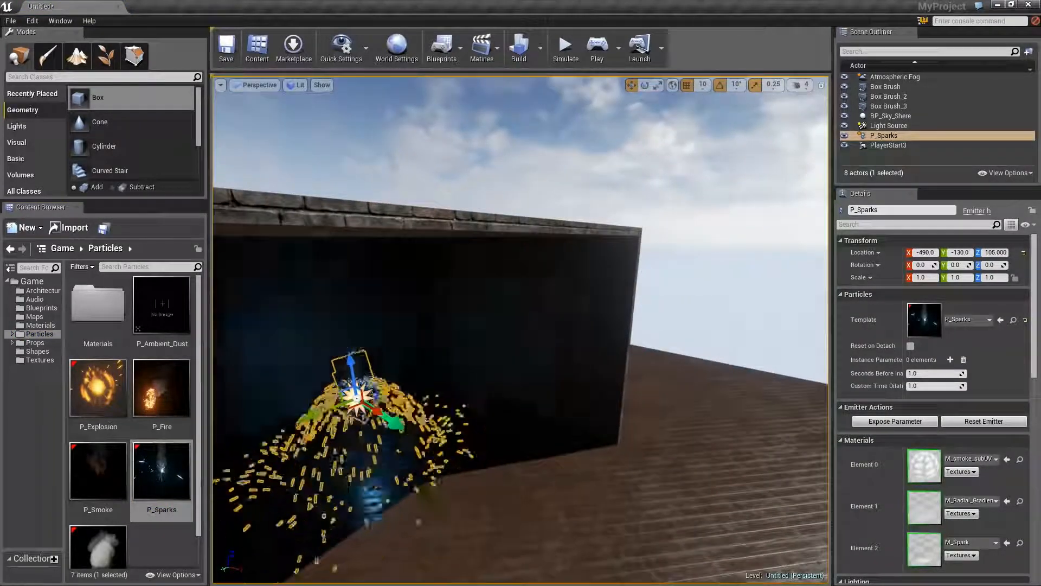
drag(378, 412, 427, 444)
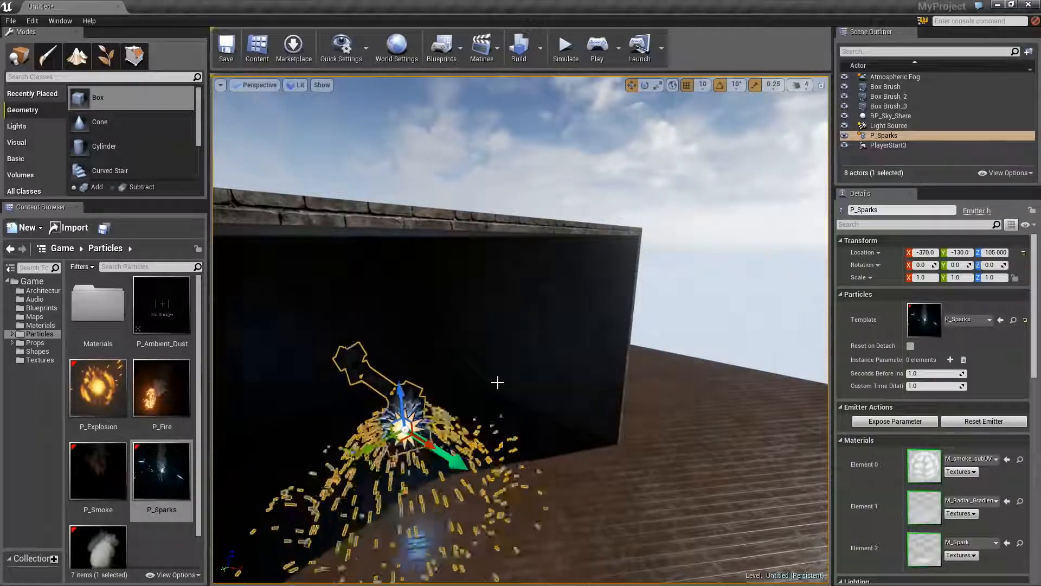
Select the room's inner side wall and floor surfaces, switch the viewport to Game View, and rebuild the lighting
click(503, 382)
ctrl+click(486, 406)
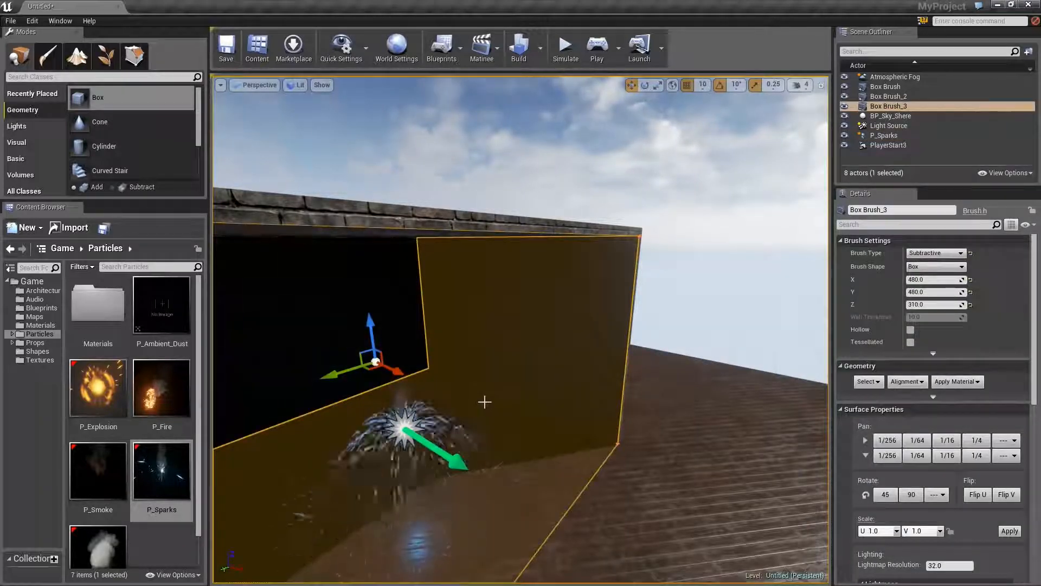
right_drag(587, 435, 485, 427)
right_drag(553, 388, 504, 395)
key(g)
right_drag(550, 231, 558, 206)
key(s)
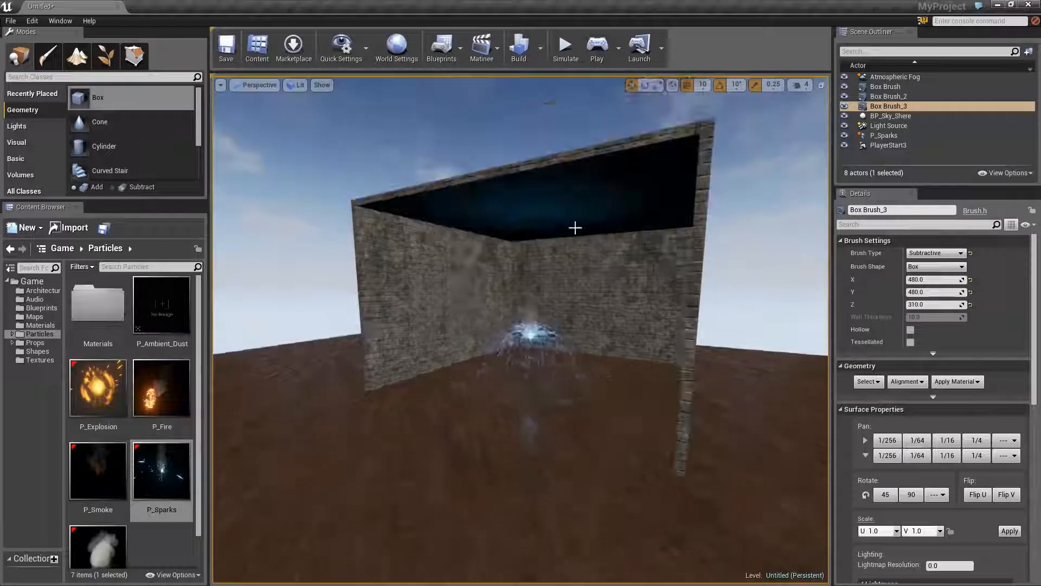
click(517, 47)
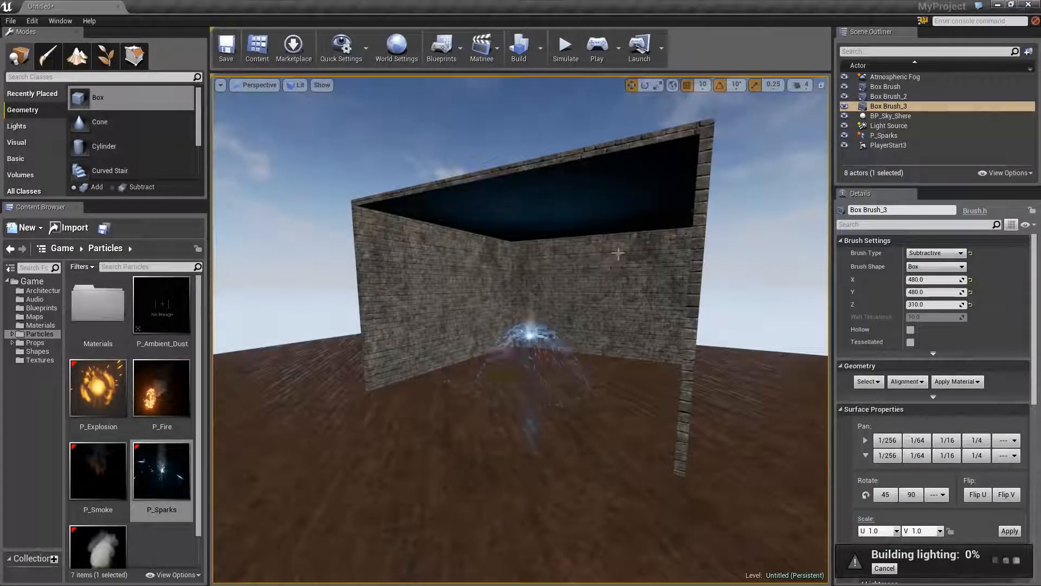
Open P_Sparks in the particle editor and examine the GPU Sprites of Sparks and Smoke and Smoke's SubImage Index module
key(w)
mouse_move(586, 326)
right_down()
mouse_move(576, 325)
mouse_move(585, 326)
right_up()
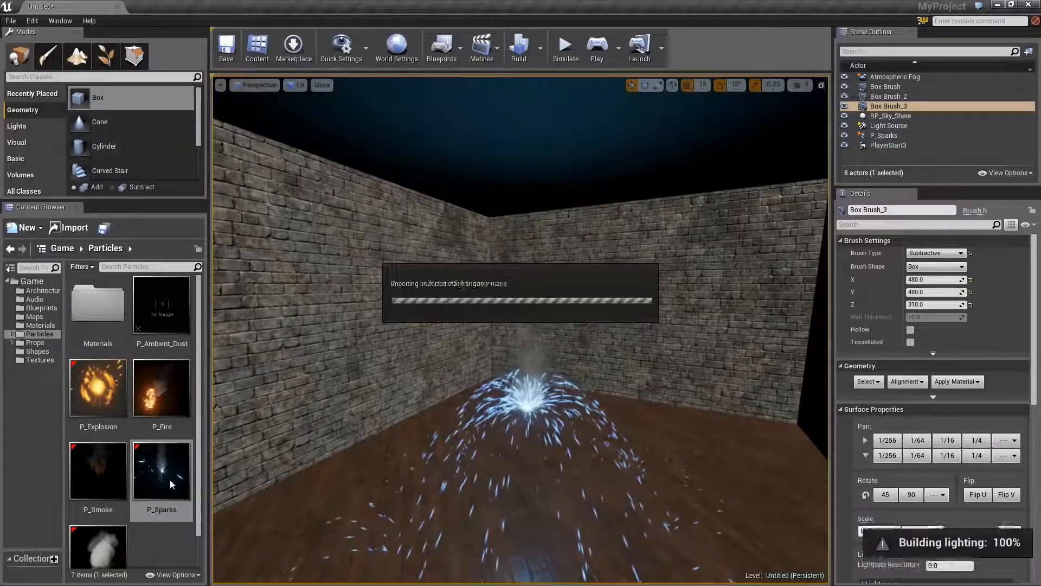
double_click(161, 471)
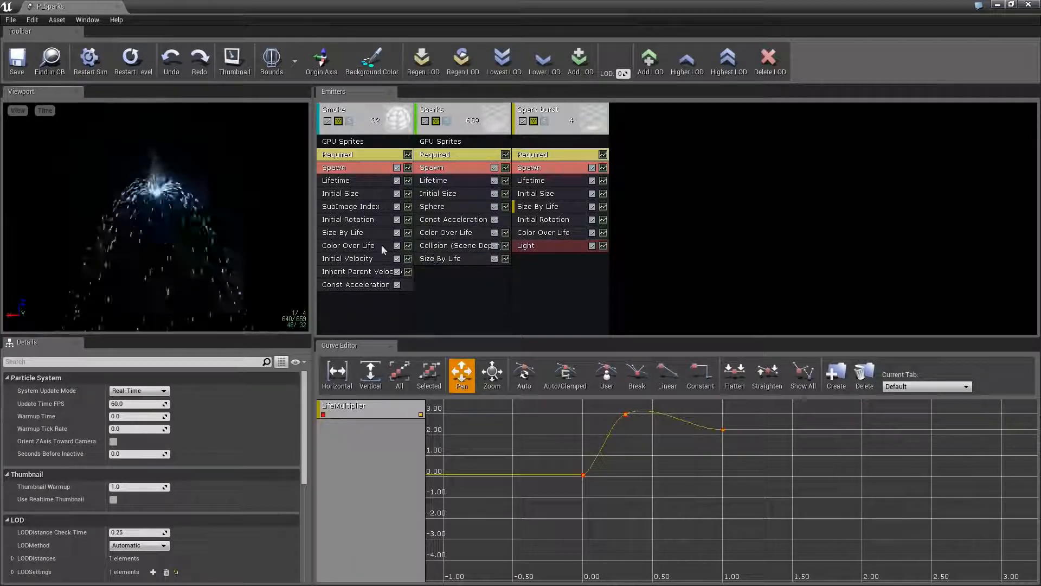
click(444, 141)
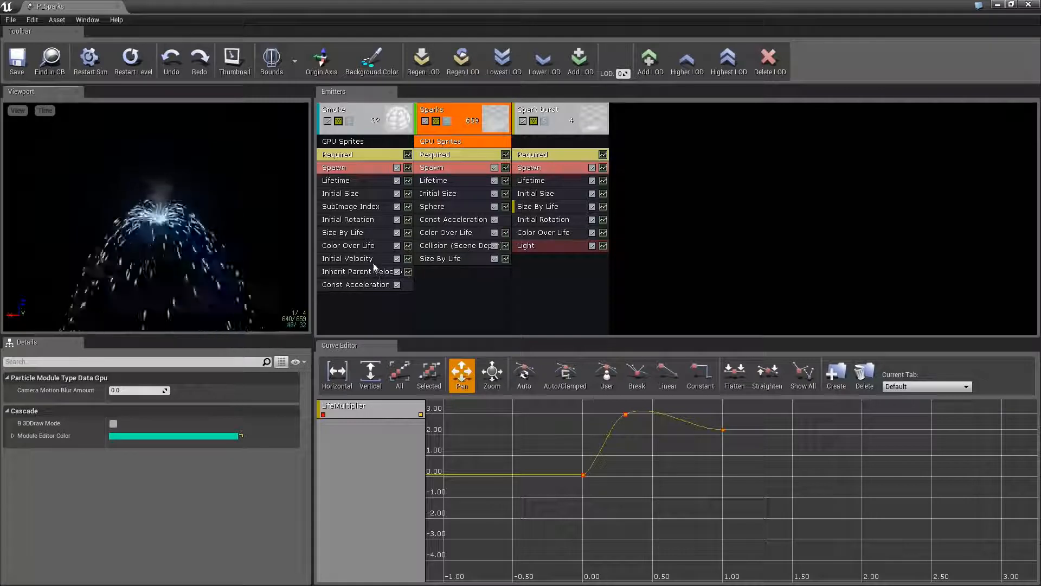
click(346, 142)
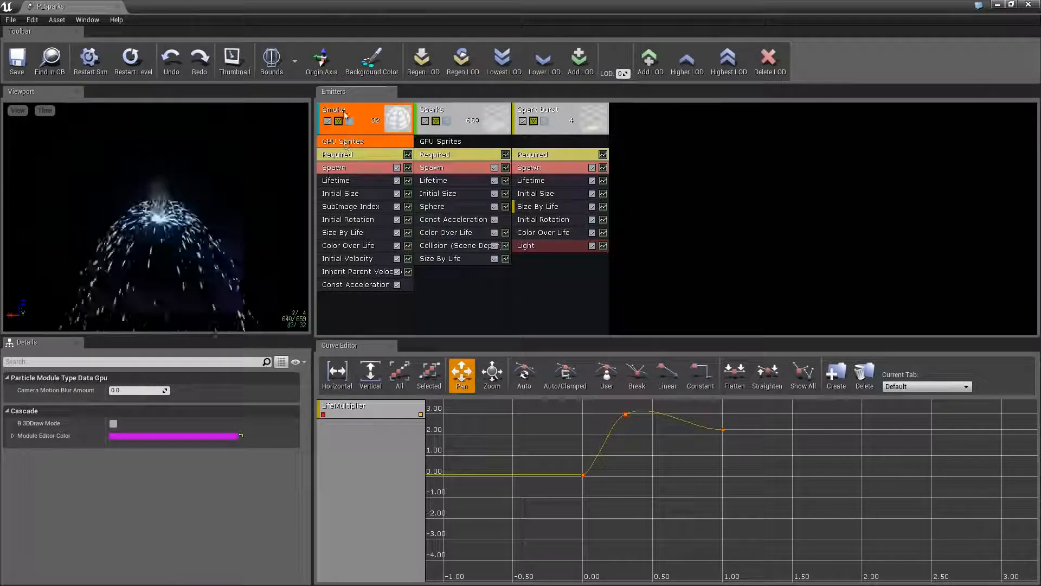
click(349, 206)
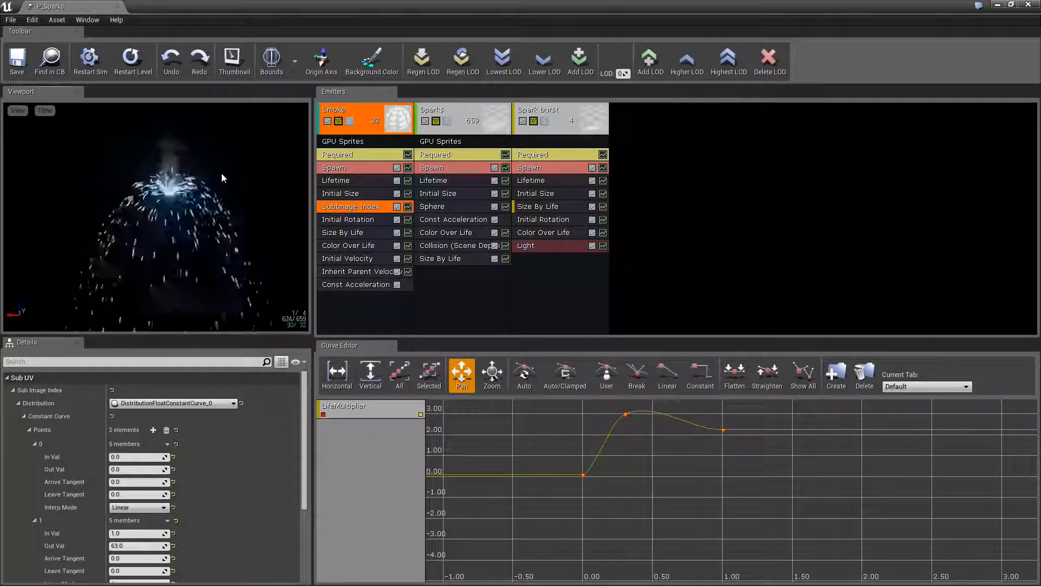
Solo the Sparks and Spark burst emitters, with the particle editor window moved aside to reveal the level viewport
click(435, 118)
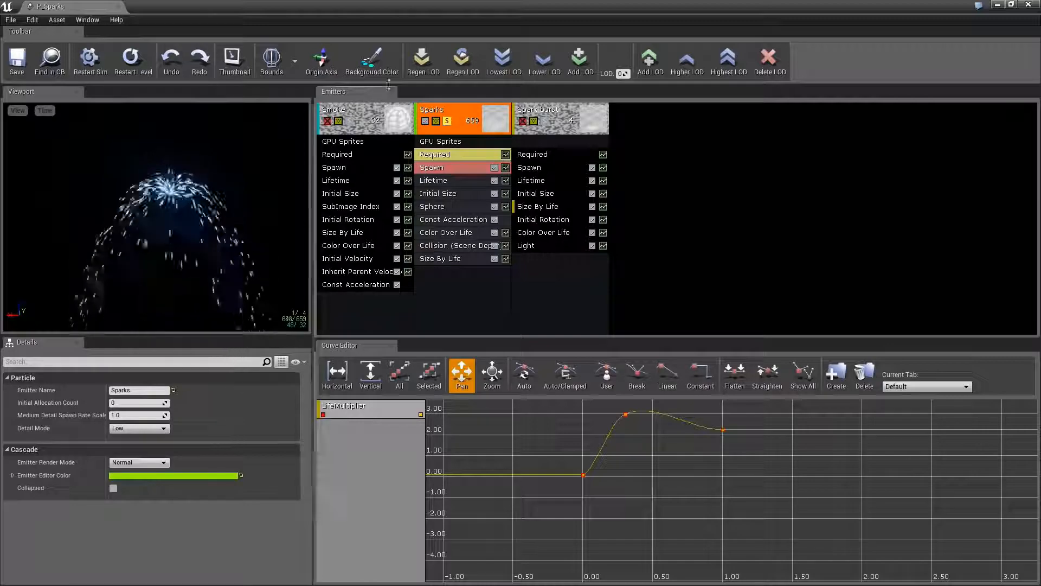
drag(343, 9, 814, 57)
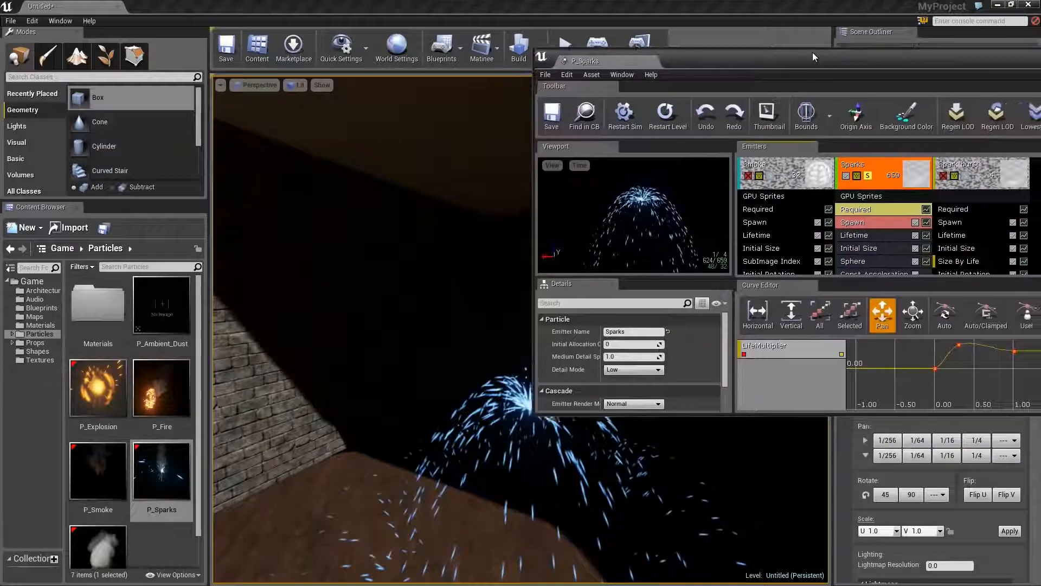
click(966, 180)
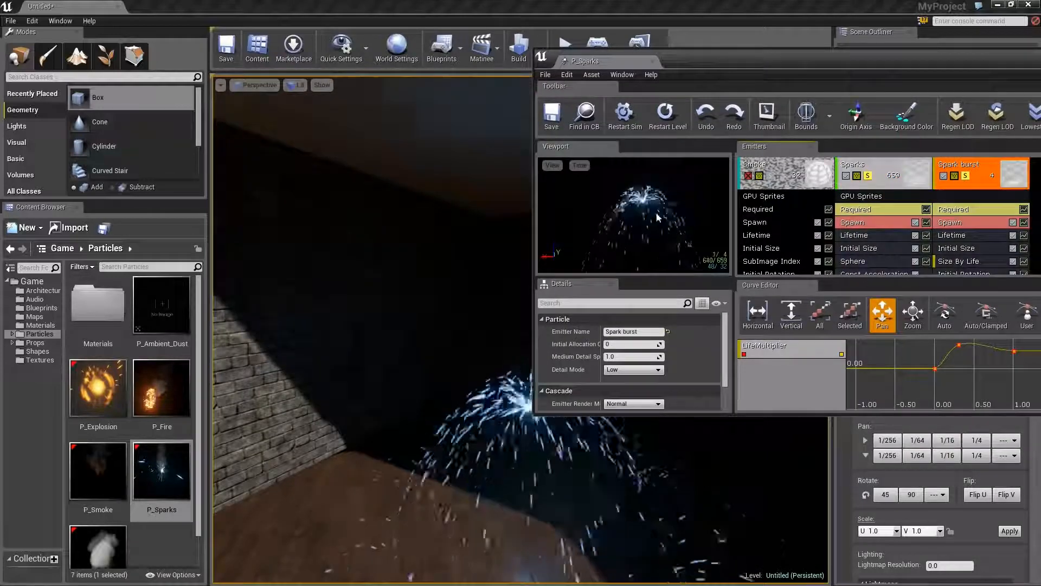
Isolate the Spark burst emitter and show its Light module settings in an enlarged particle editor window
click(846, 175)
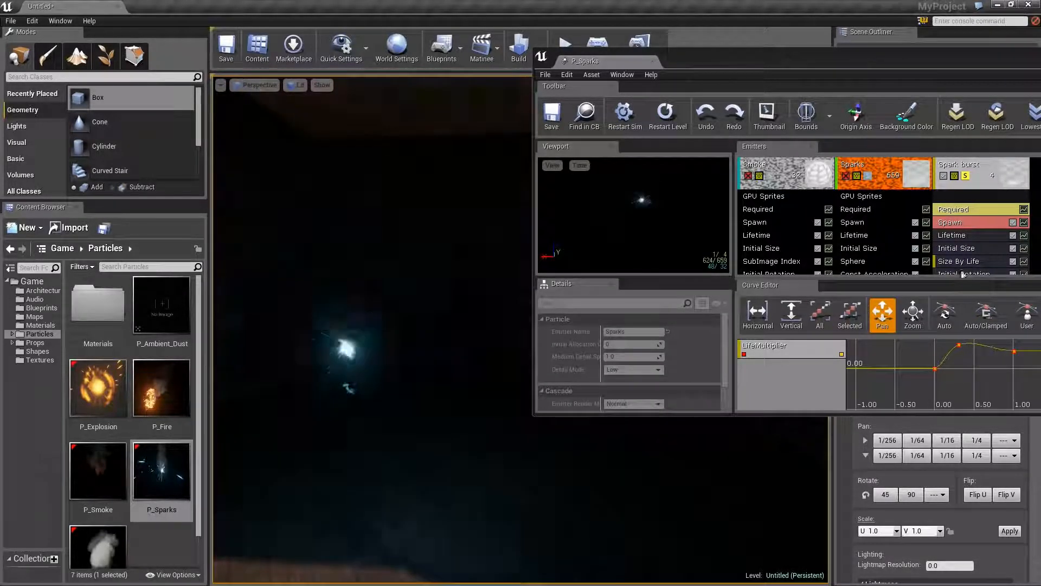
drag(861, 415, 862, 545)
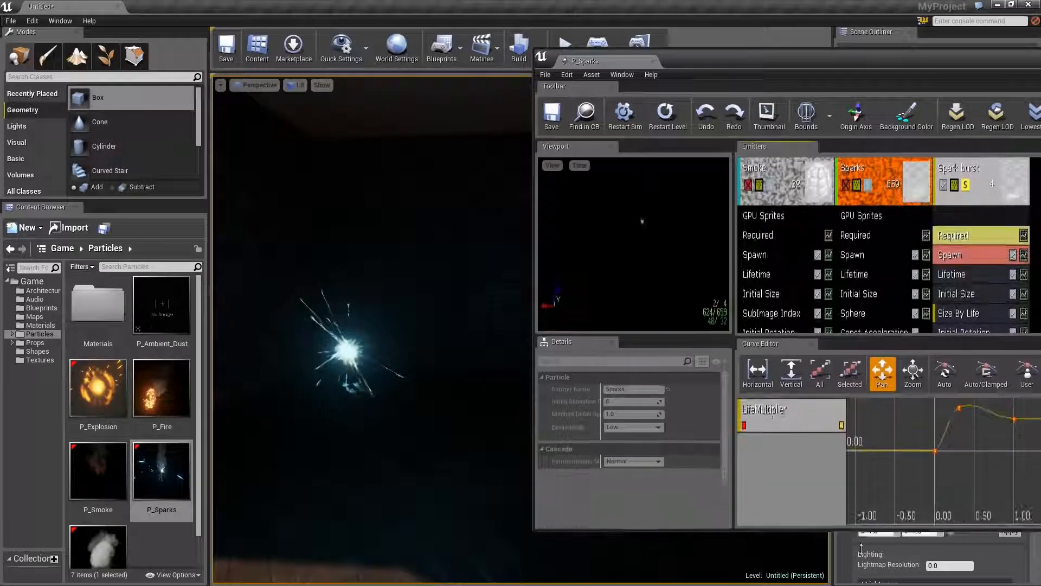
right_click(963, 298)
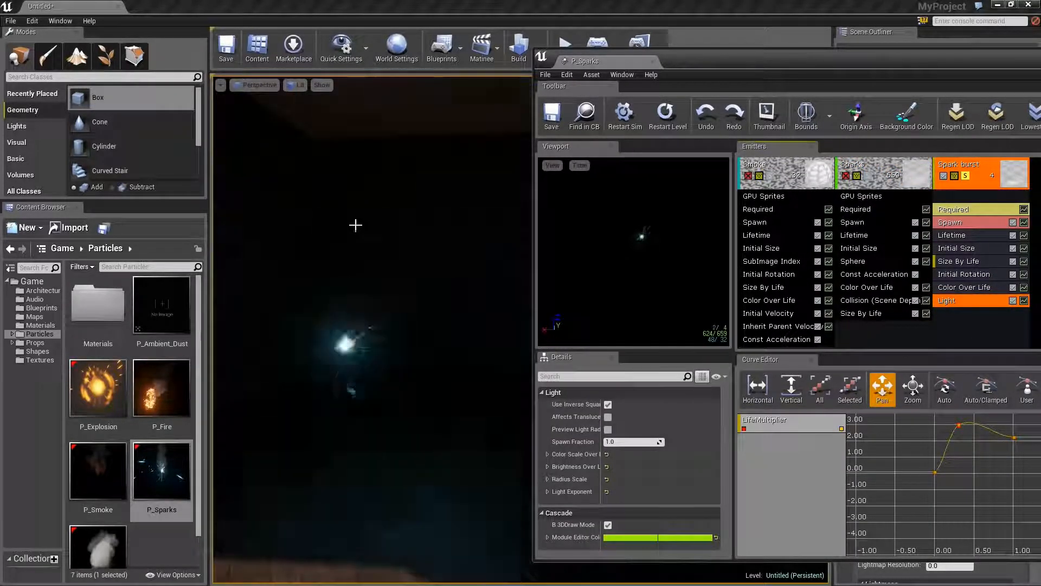
Solo the Sparks emitter again, then clear the solo state so all three emitters play together
click(900, 177)
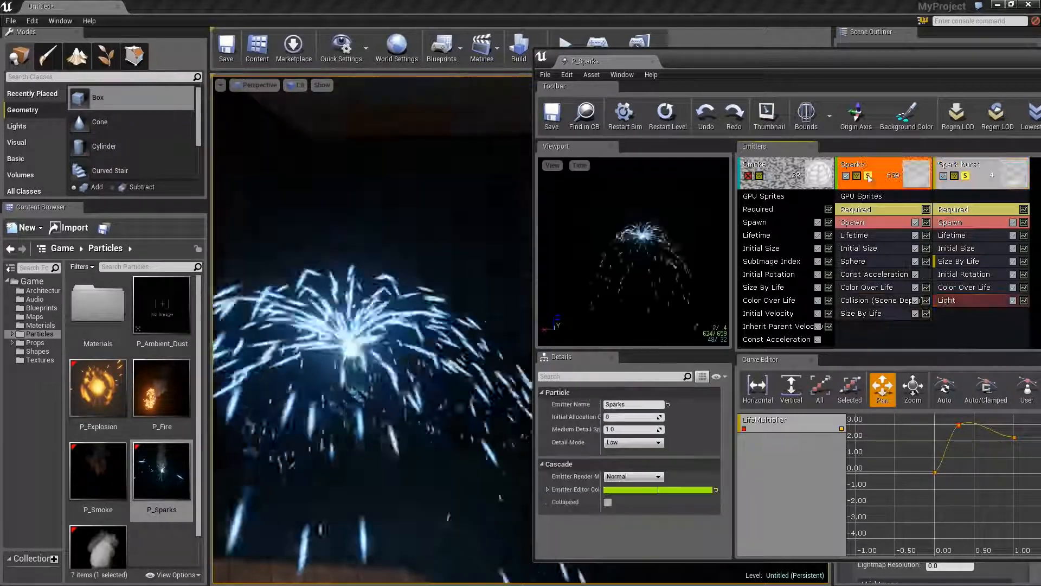
click(976, 176)
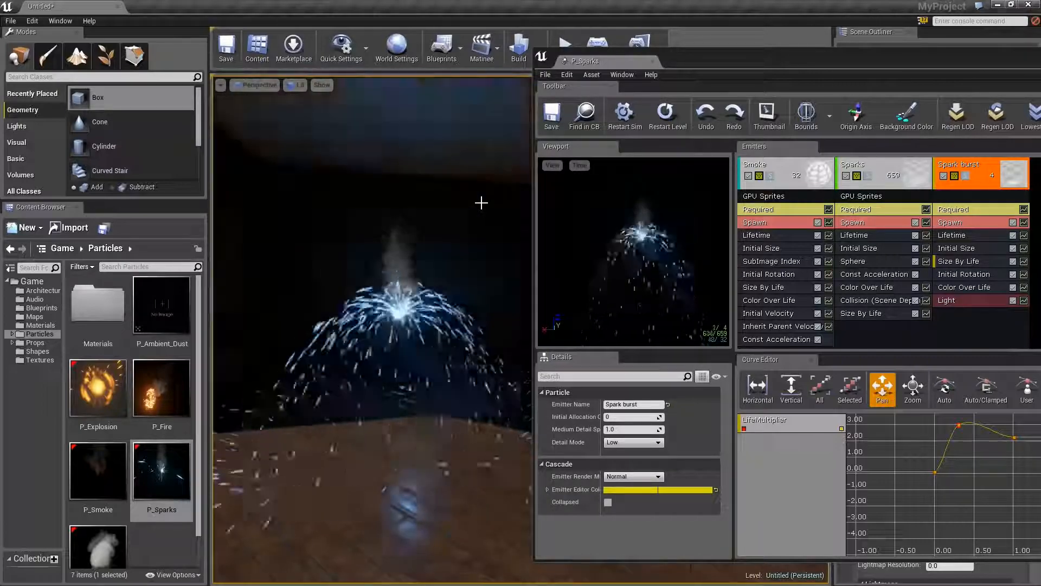
right_drag(460, 268, 460, 282)
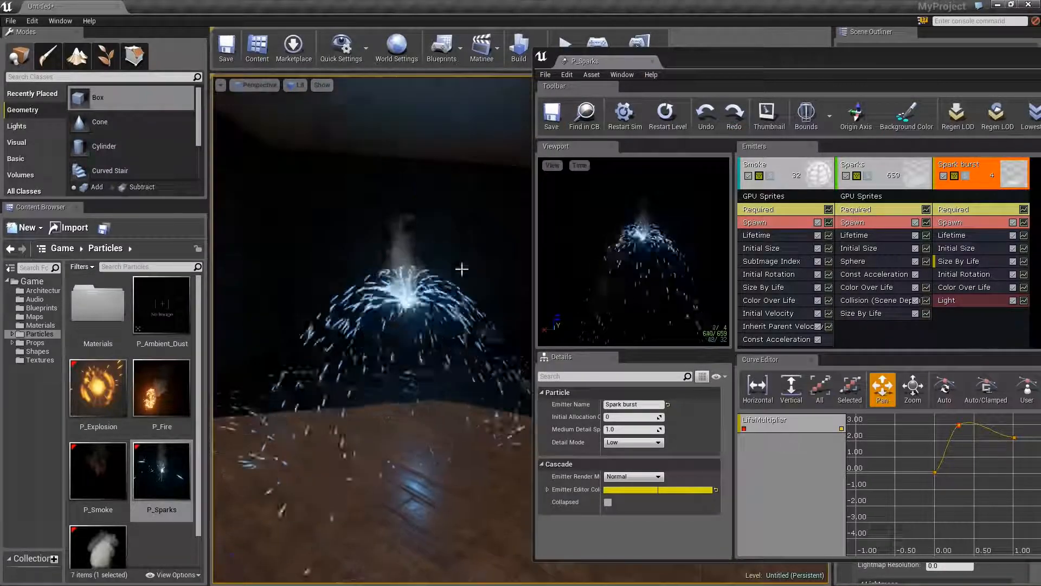
Leave Game View and delete the P_Sparks emitter from the level
key(g)
click(407, 310)
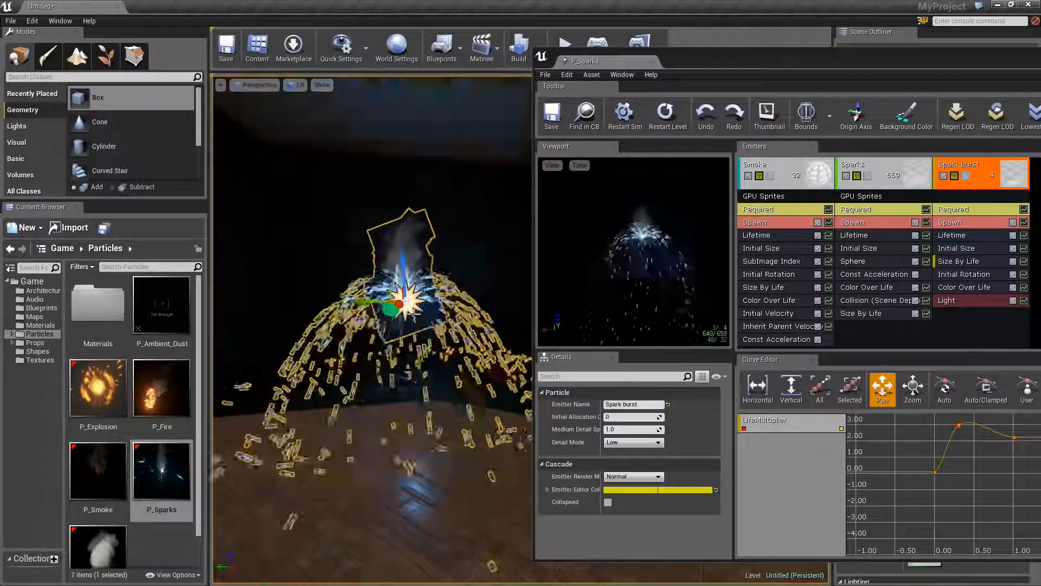
key(Delete)
click(274, 498)
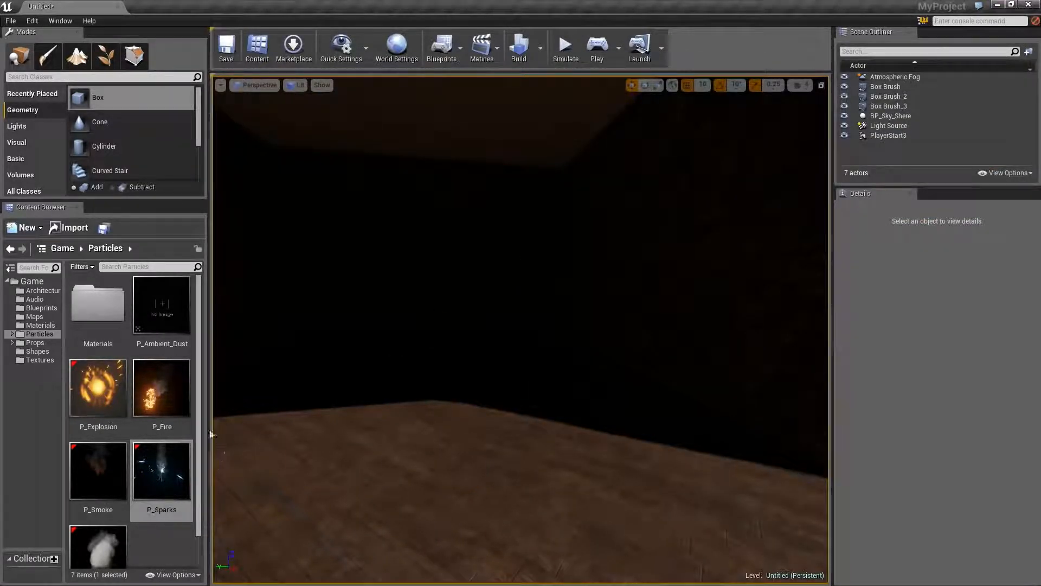
Place the P_Ambient_Dust emitter in the room at X -330, Y -130, Z 95, and select the room's floor surface
drag(162, 312, 430, 454)
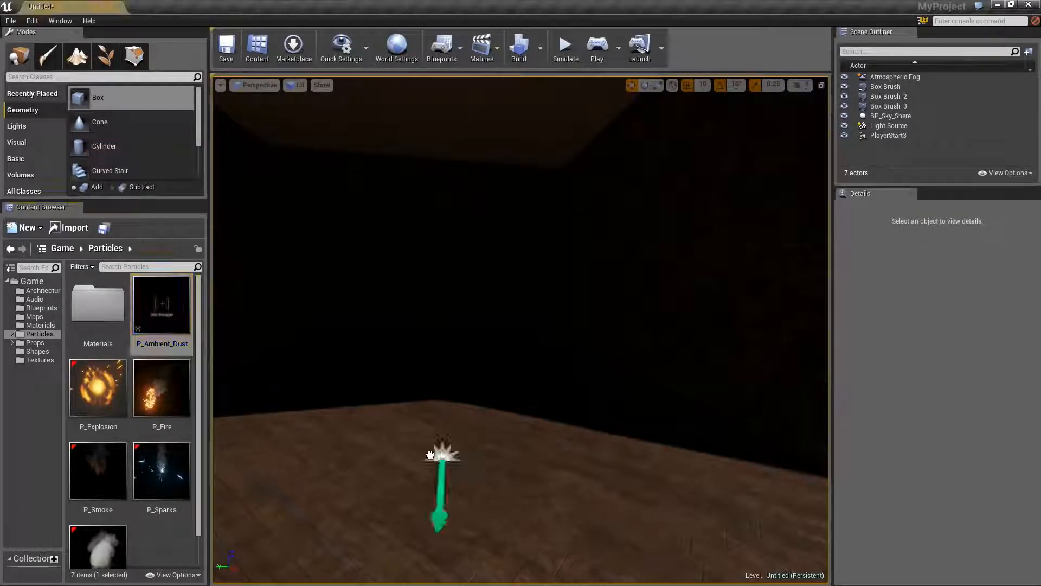
drag(404, 422, 404, 421)
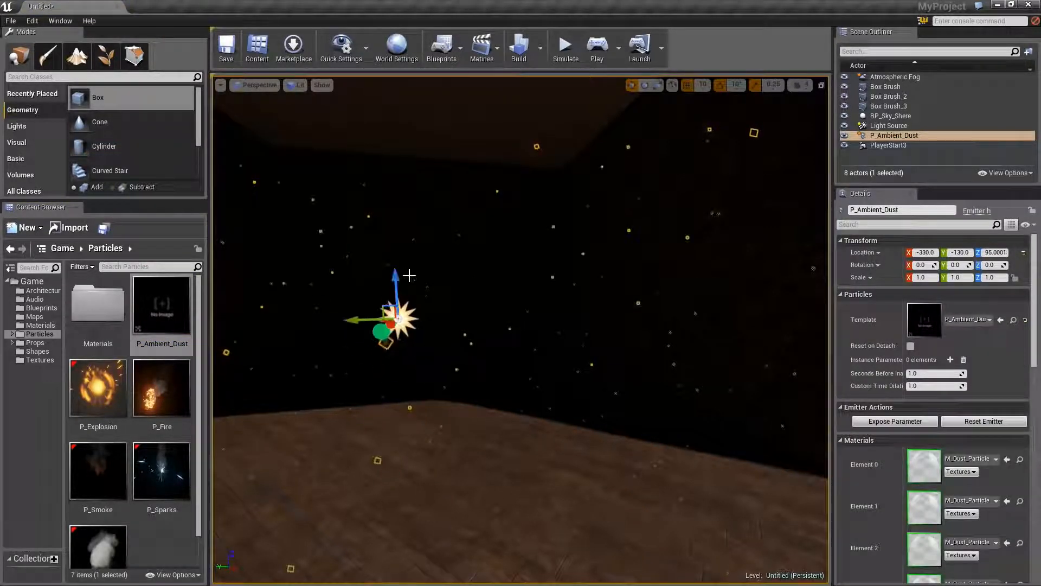
click(466, 252)
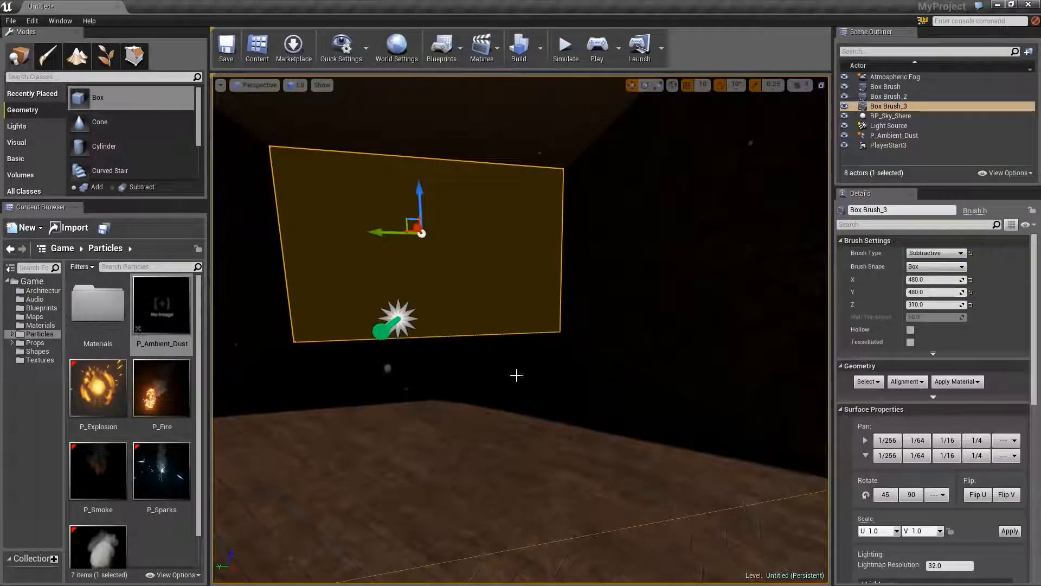
click(493, 410)
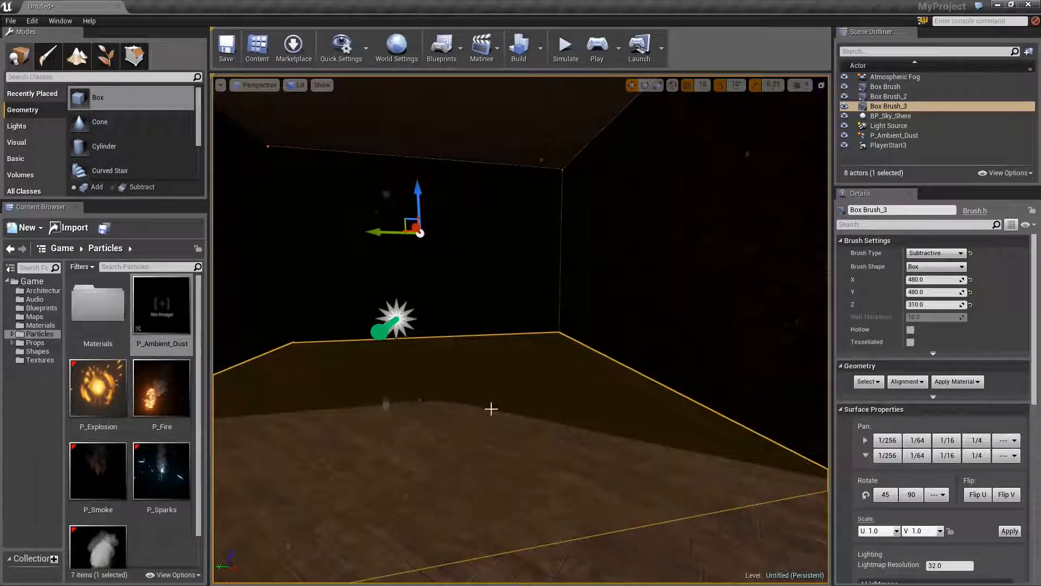
Clear the selection and look around the room to examine the floating ambient dust particles
key(Escape)
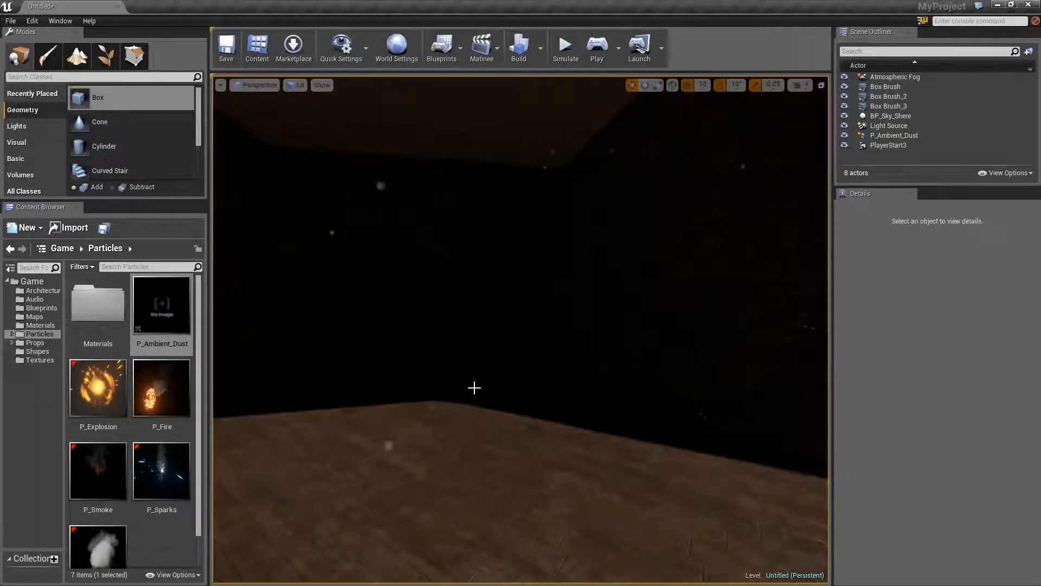
right_drag(475, 388, 433, 365)
key(s)
key(w)
key(s)
key(w)
key(s)
key(w)
key(w)
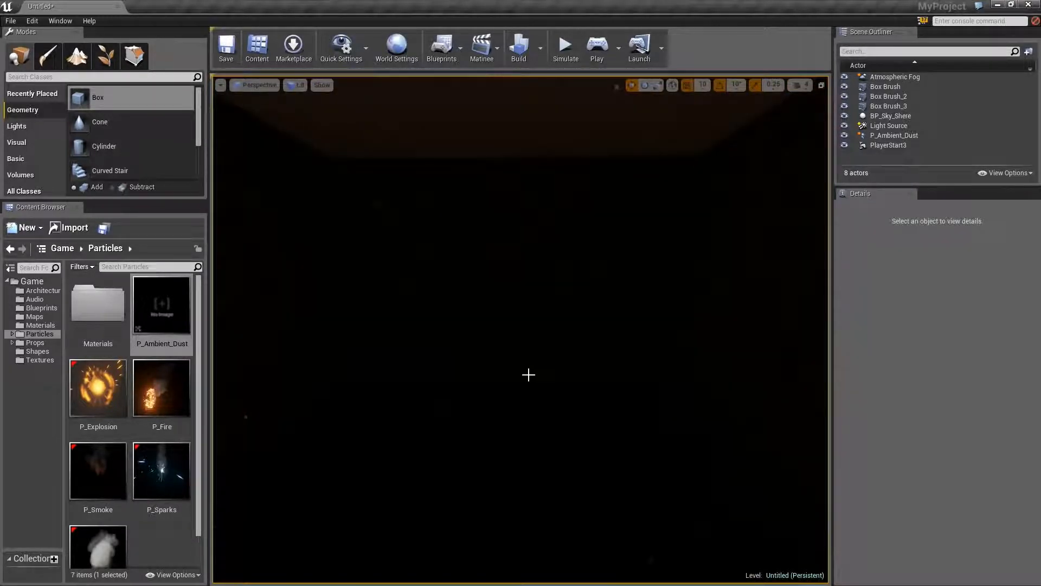
right_drag(574, 307, 534, 369)
Open P_Ambient_Dust in an enlarged particle editor window and inspect the first emitter's Initial Size and Spawn settings
double_click(169, 300)
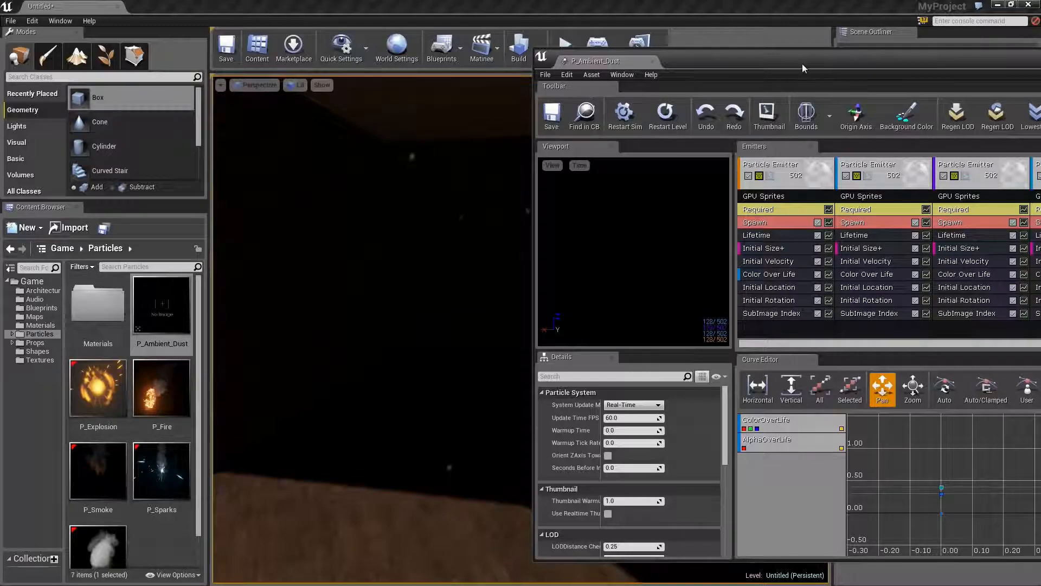
drag(802, 64, 416, 38)
double_click(416, 38)
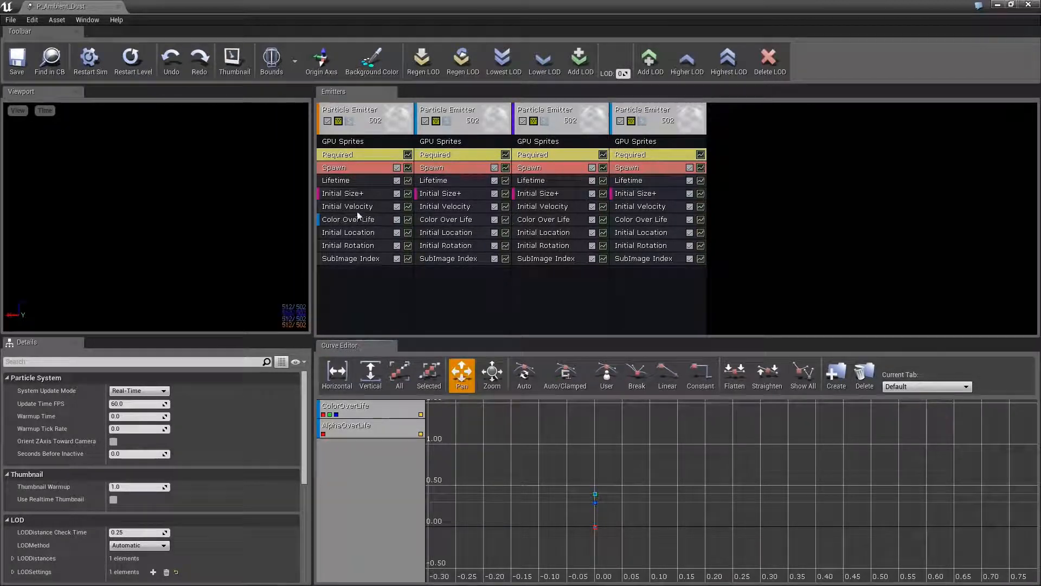
click(351, 194)
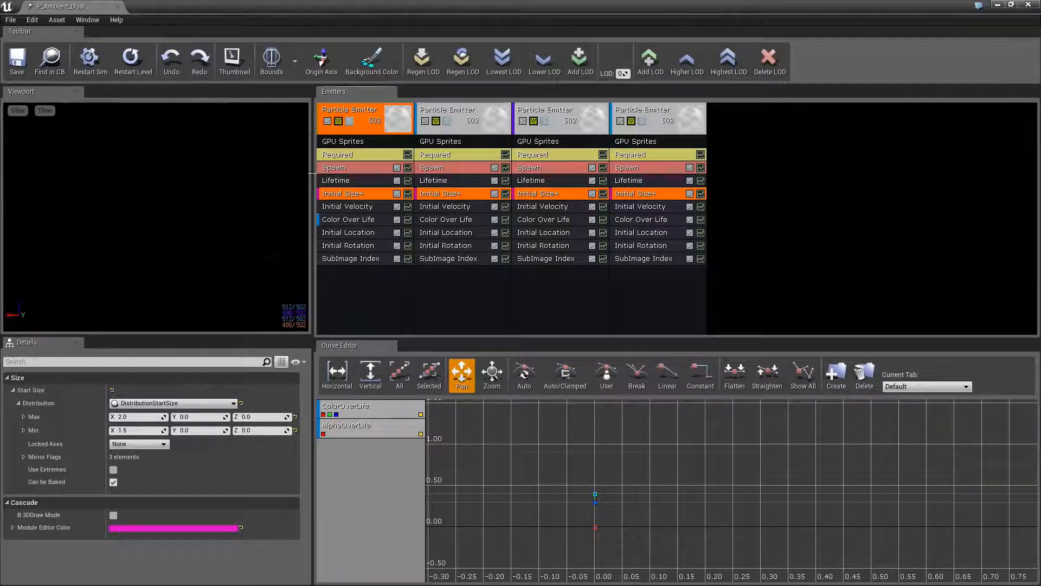
click(353, 167)
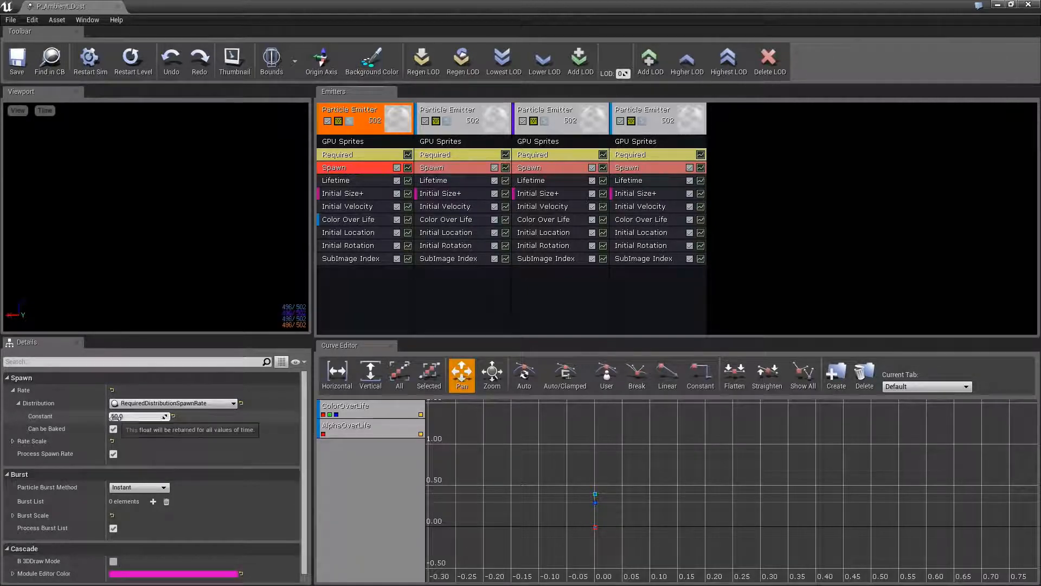
Inspect the first dust emitter's Initial Location module with its Start Location distribution expanded, and close the particle editor
click(367, 135)
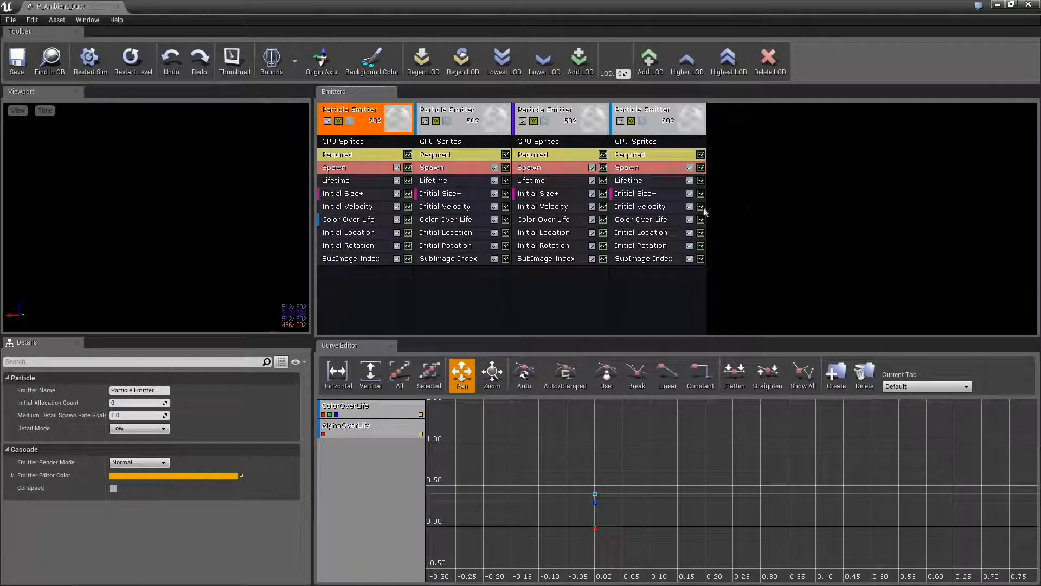
click(755, 208)
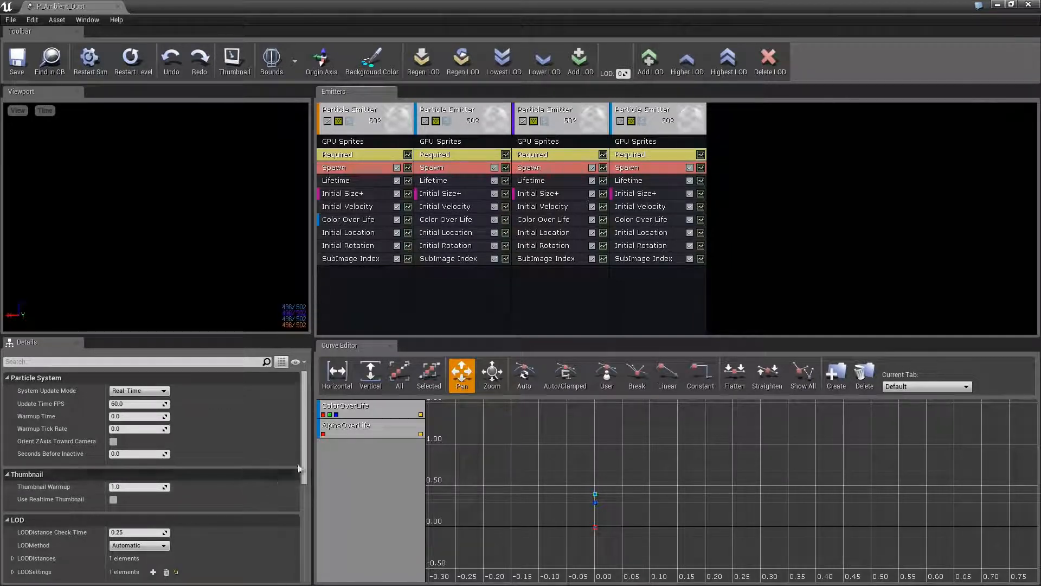
click(372, 138)
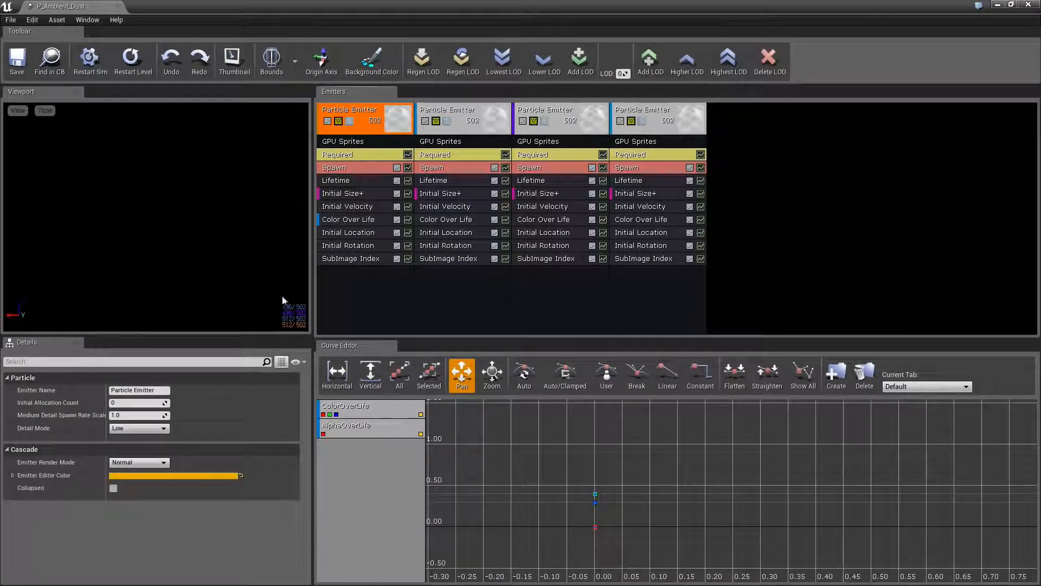
click(355, 233)
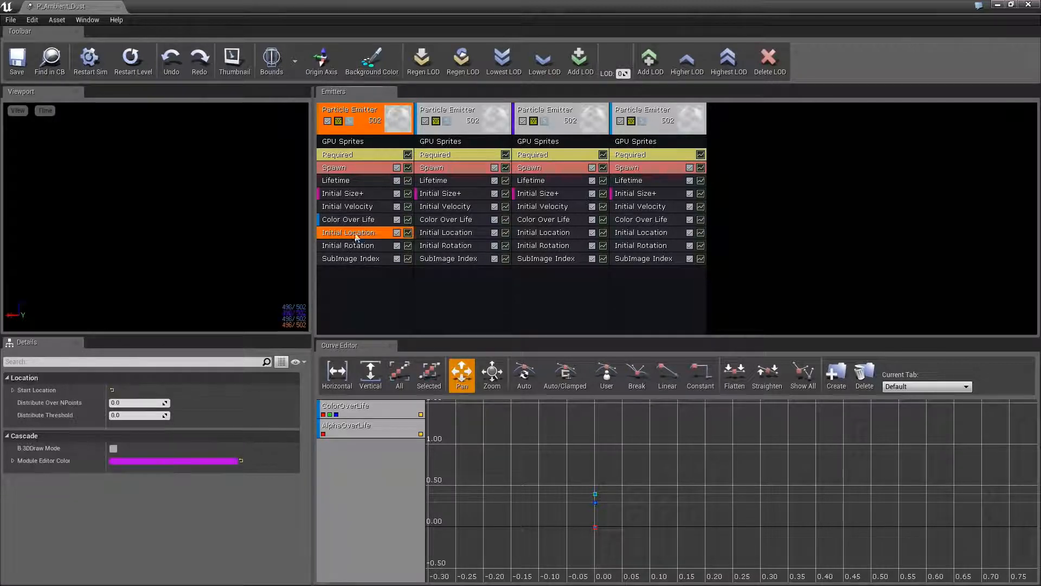
click(12, 390)
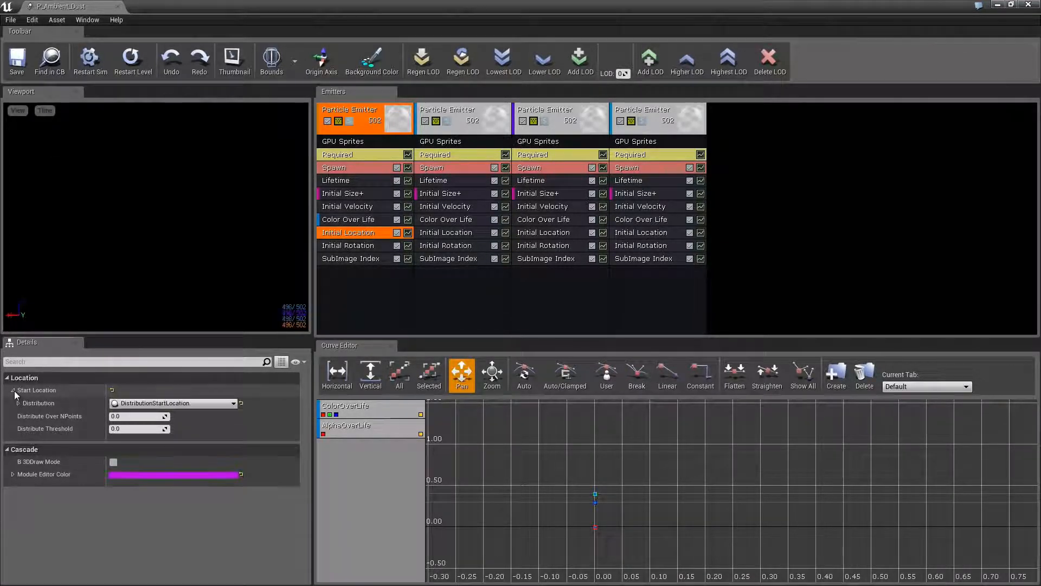
click(19, 403)
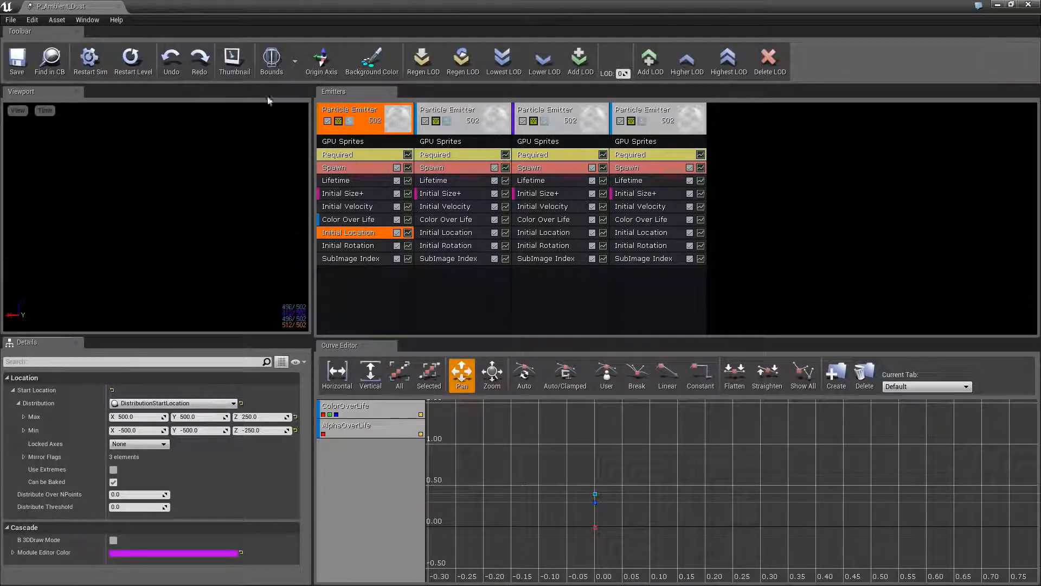
click(1027, 4)
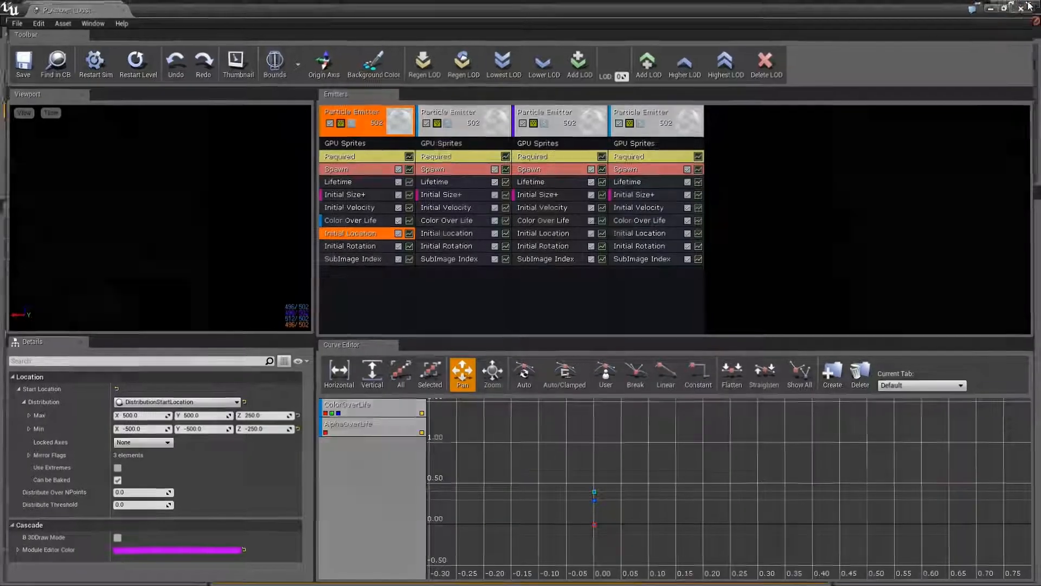
Delete the P_Ambient_Dust emitter from the room
right_drag(521, 330, 530, 316)
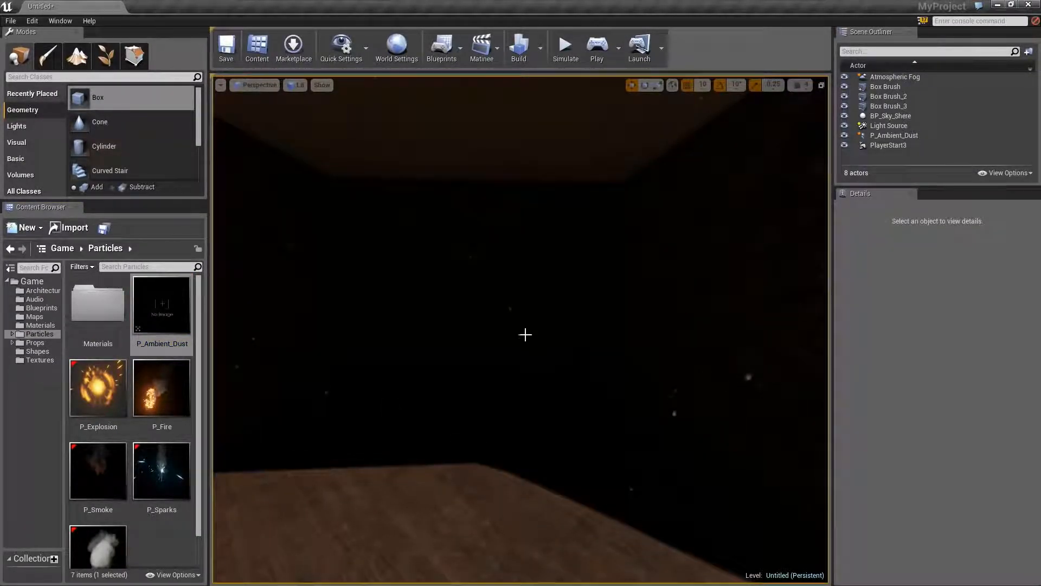
right_drag(514, 347, 514, 338)
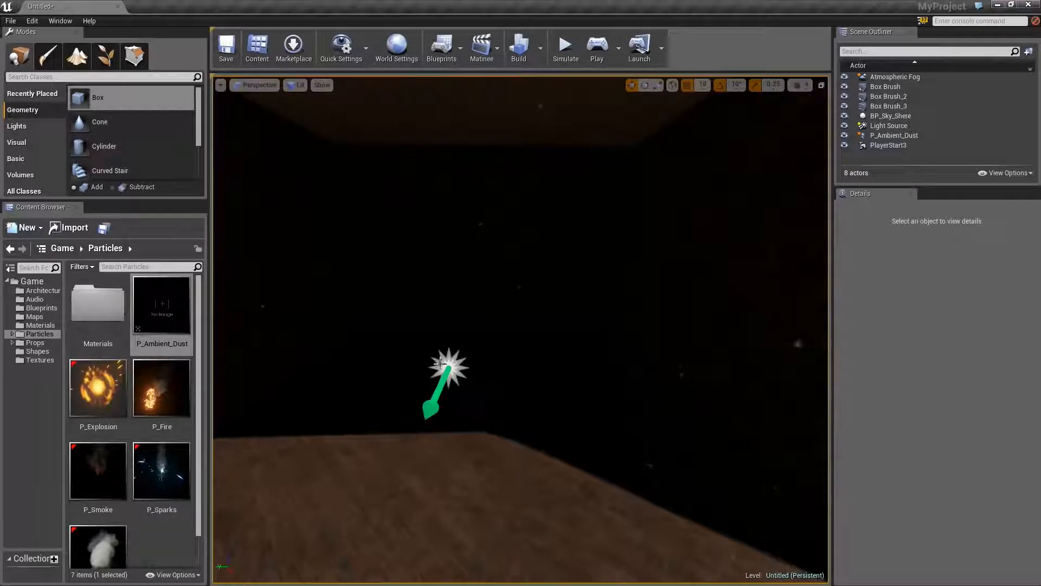
click(447, 364)
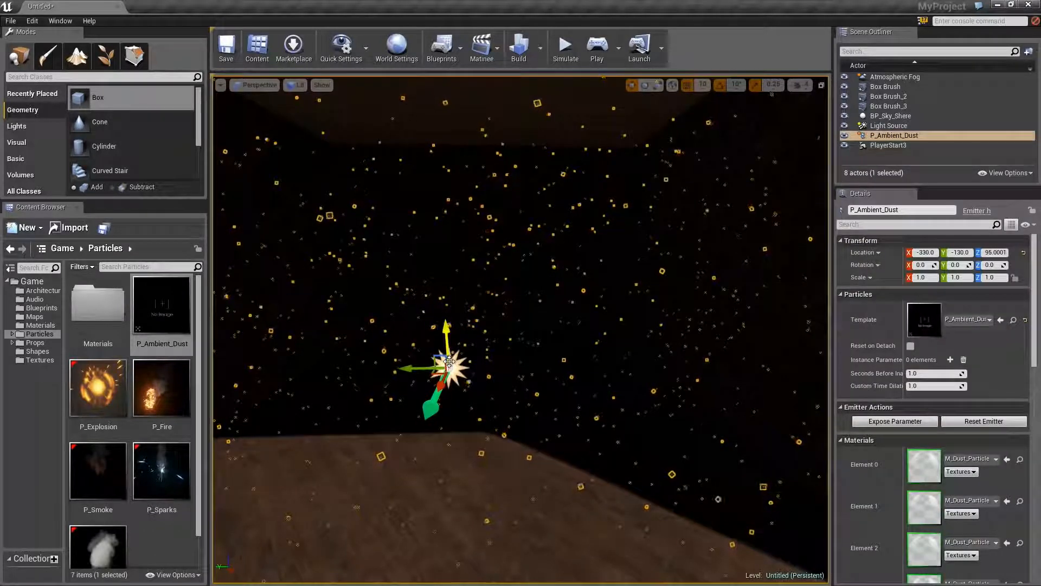
key(Delete)
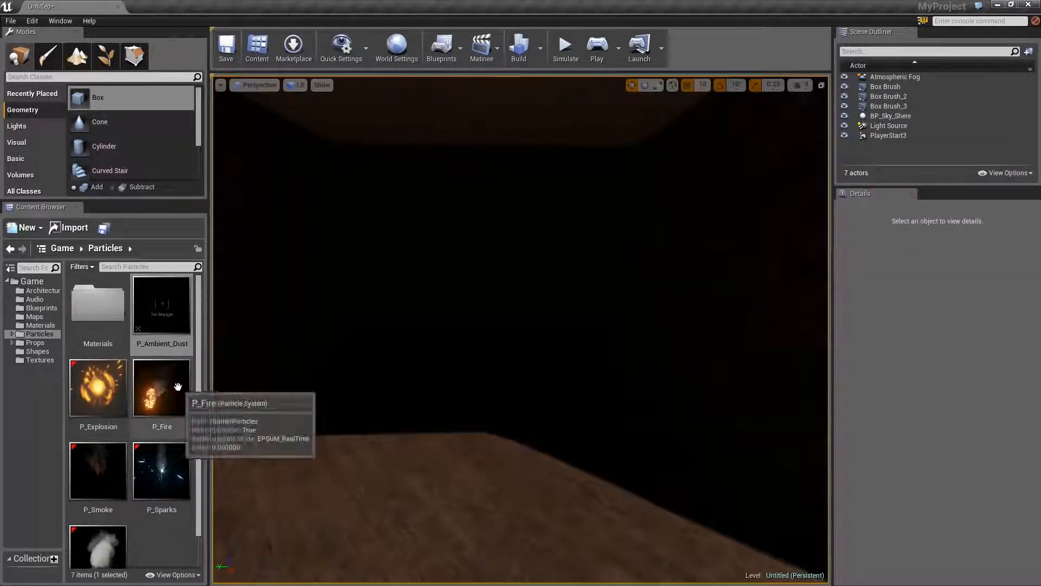
Place the P_Fire emitter in the room at X -380, Y -180, Z 55, and clear the selection
drag(177, 386, 624, 317)
right_drag(624, 318, 638, 356)
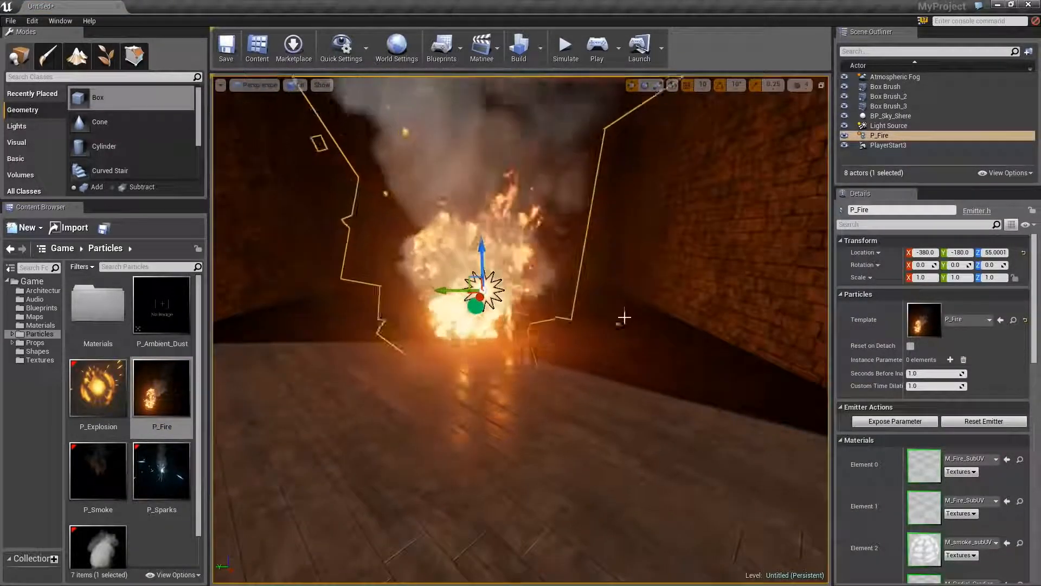
right_click(639, 293)
click(708, 250)
key(Escape)
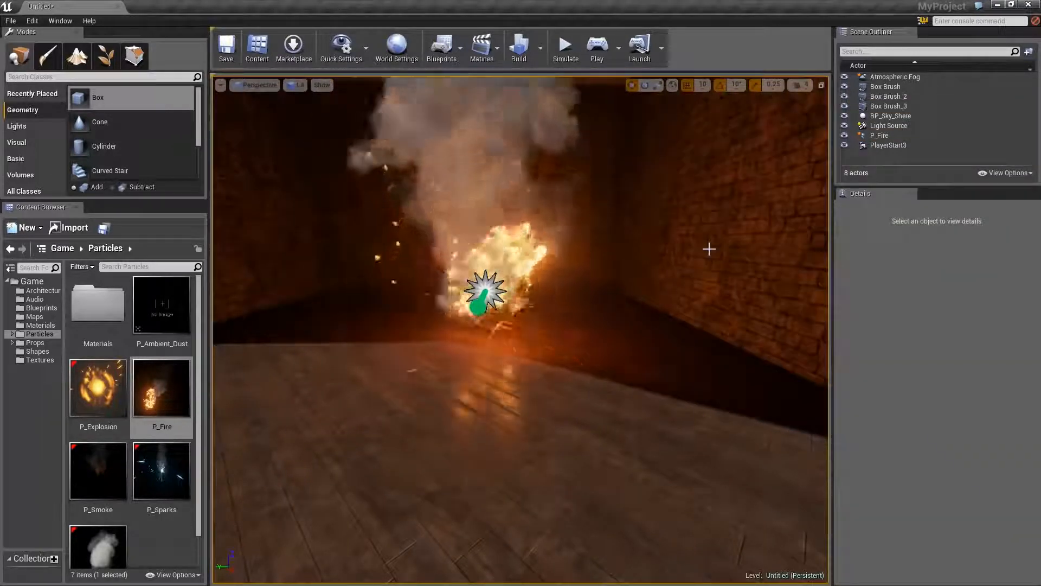
mouse_move(709, 249)
right_down()
mouse_move(733, 246)
mouse_move(683, 209)
mouse_move(630, 284)
right_up()
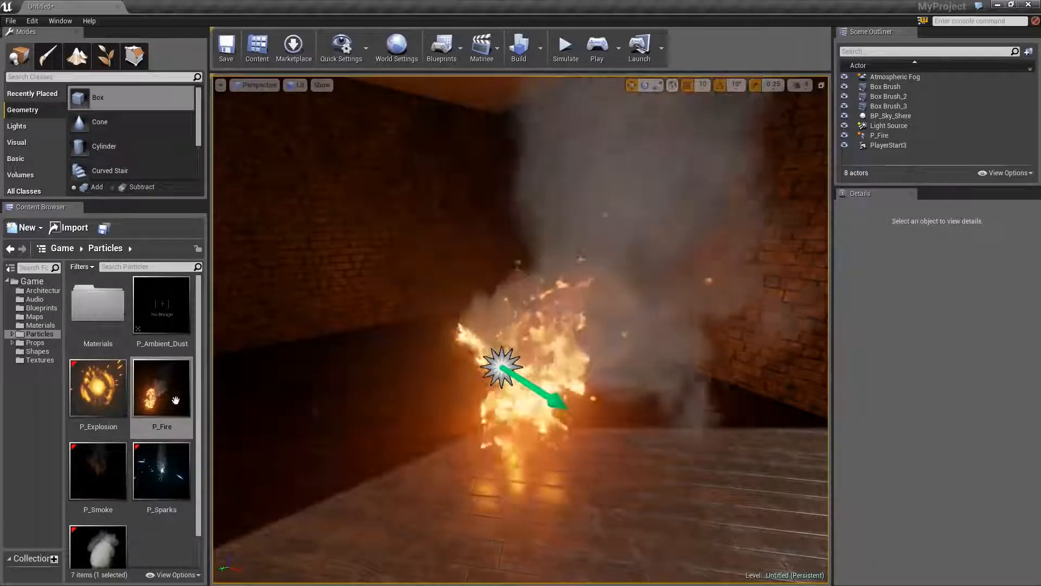
Open P_Fire in the particle editor, solo both Flames emitters together, and clear their solo state
double_click(161, 388)
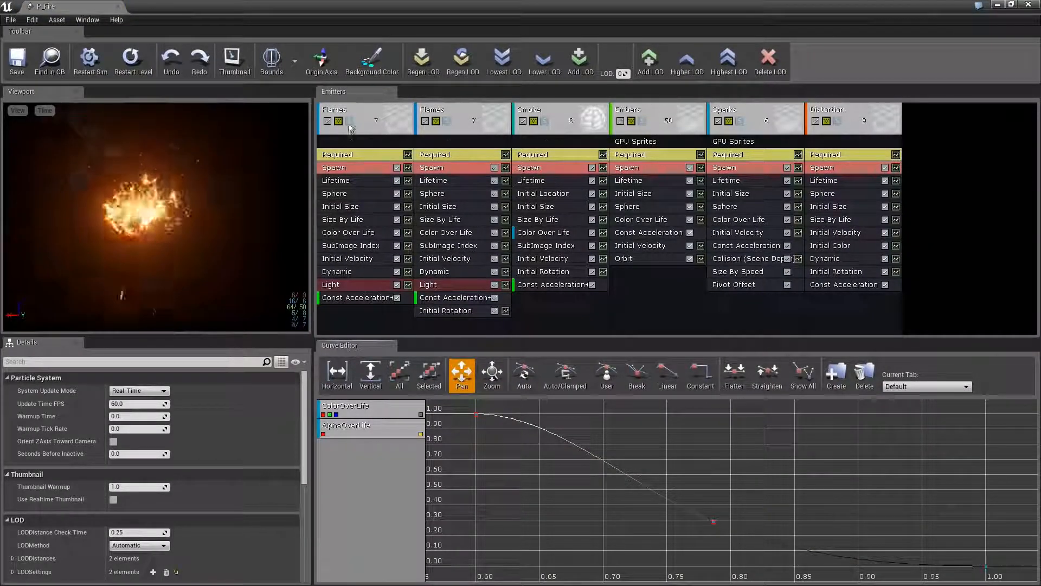
click(350, 128)
click(445, 123)
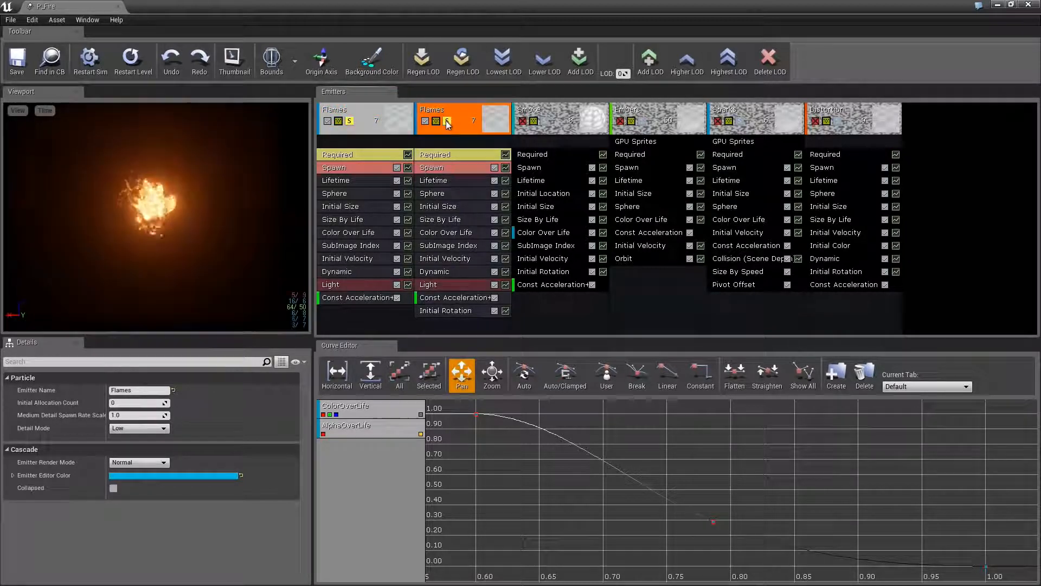
click(447, 121)
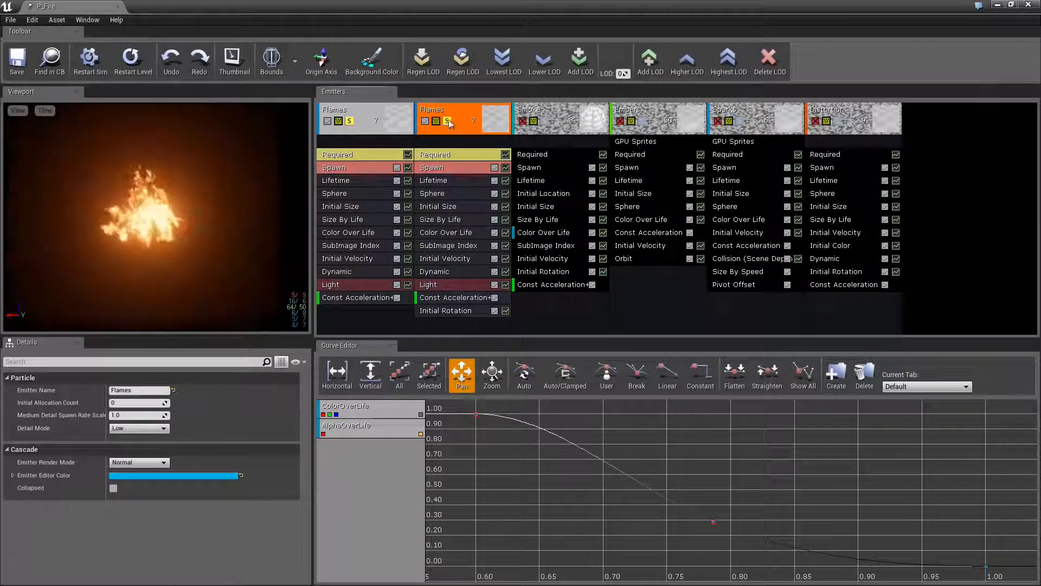
click(349, 121)
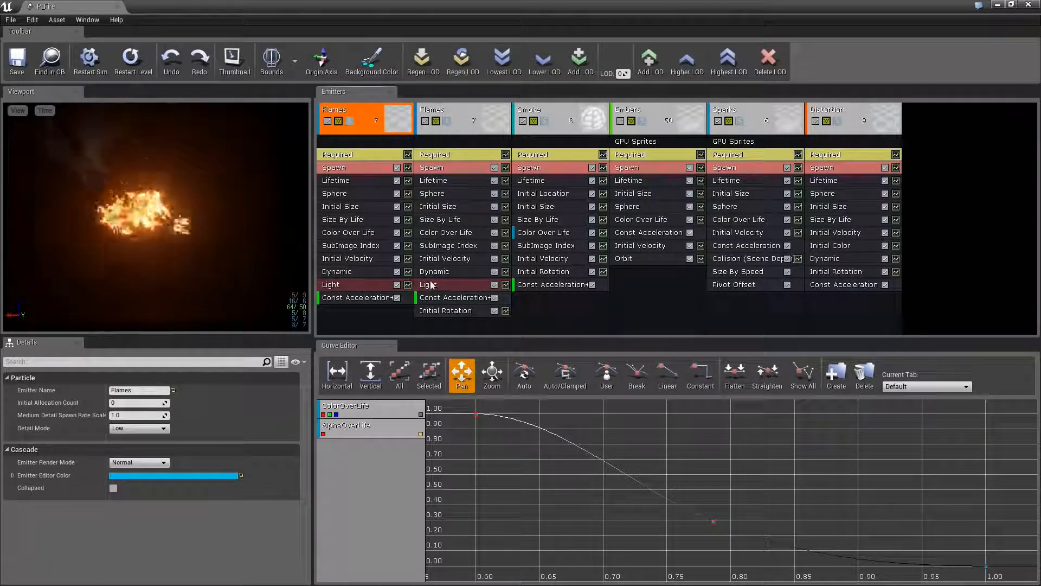
Solo the Smoke emitter, preview it against a light grey background, and clear its solo state
click(545, 121)
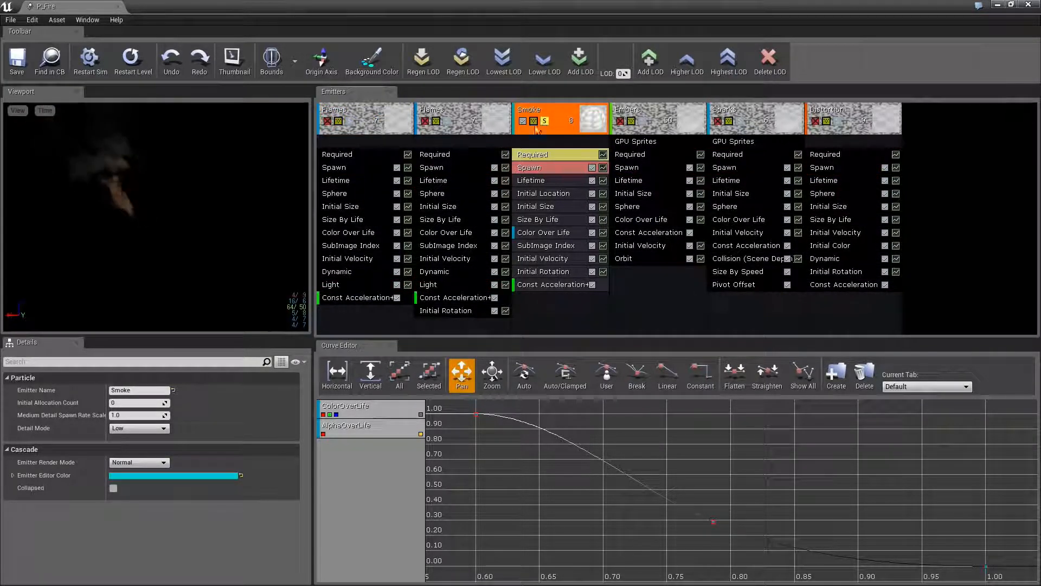
click(372, 60)
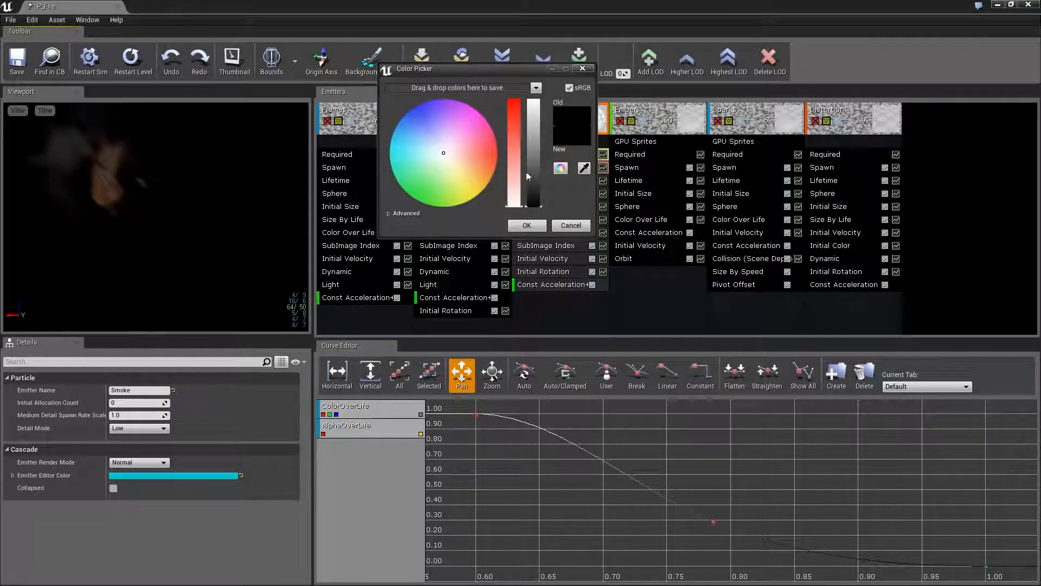
mouse_move(532, 162)
mouse_down()
mouse_move(531, 142)
mouse_move(531, 158)
mouse_up()
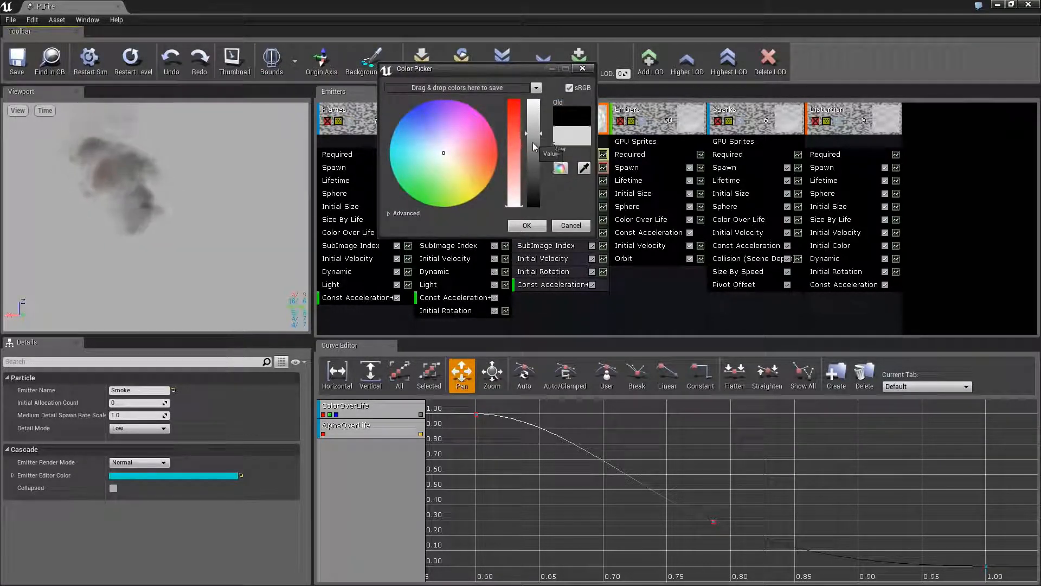
click(525, 225)
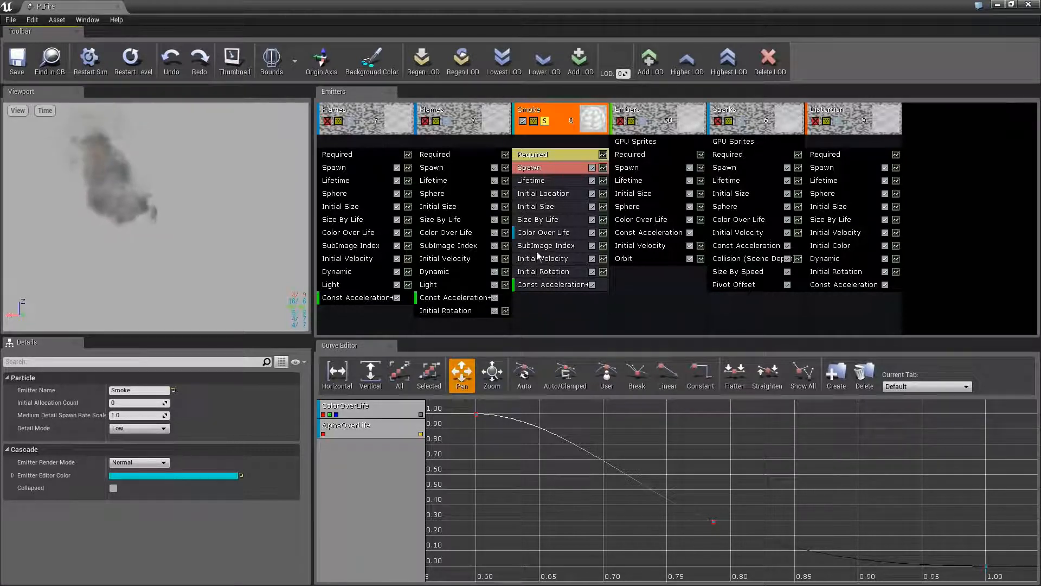
click(545, 122)
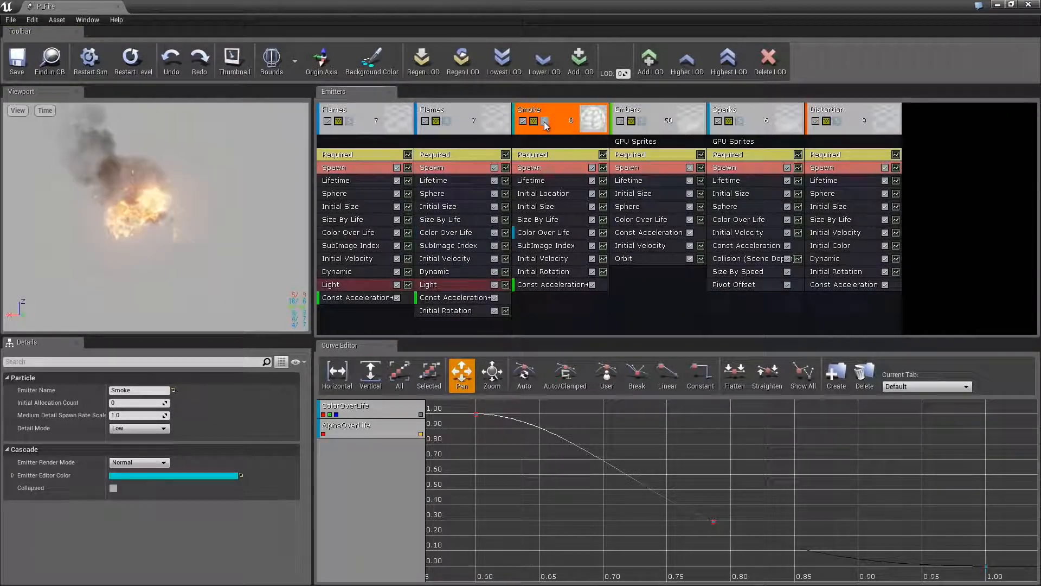
Solo the Embers emitter against a black preview background, show its Orbit module settings, and clear its solo state
click(641, 121)
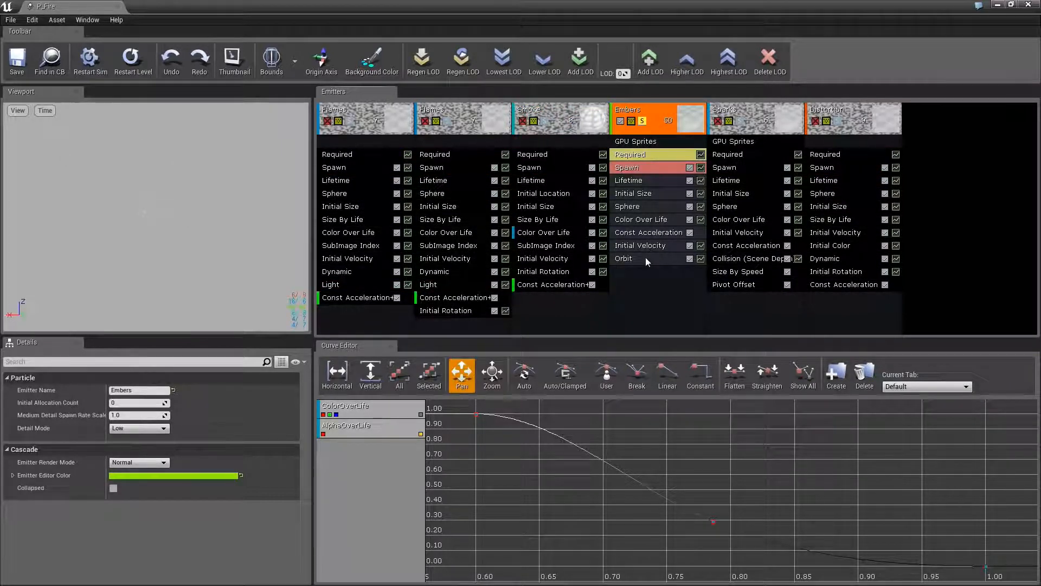
click(379, 60)
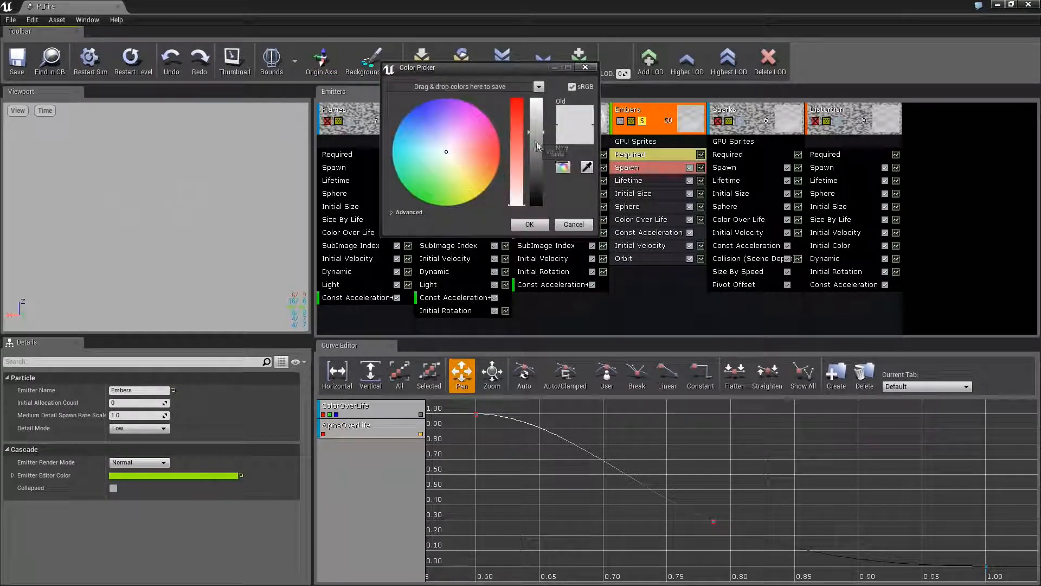
drag(537, 146, 541, 252)
click(529, 224)
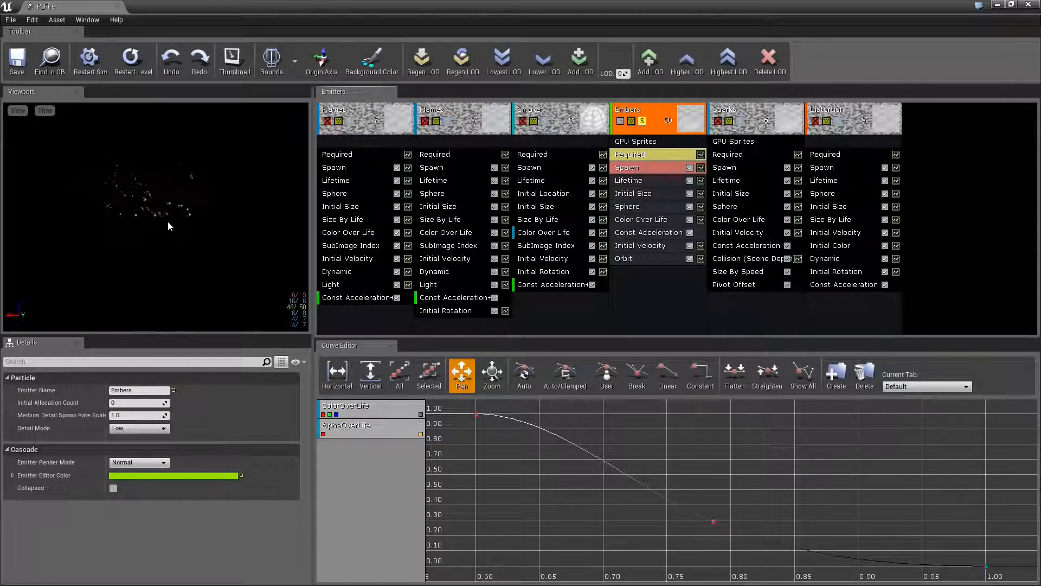
click(637, 259)
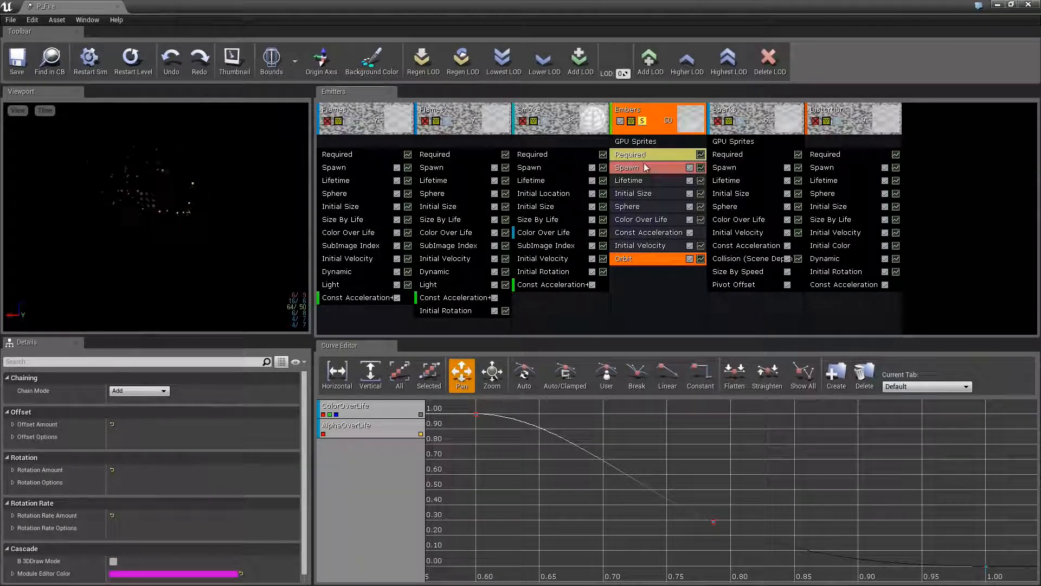
click(642, 120)
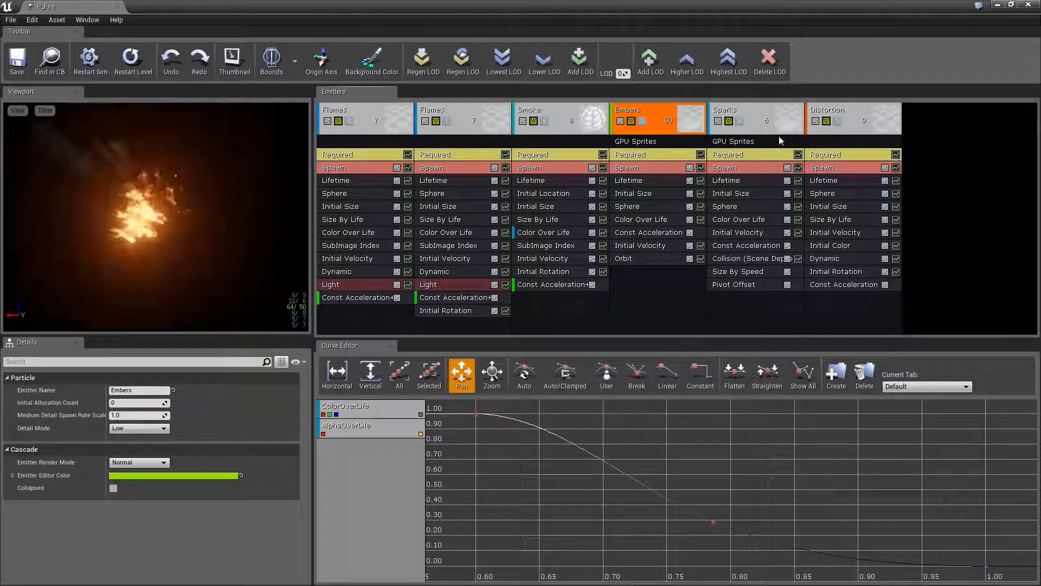
Move the P_Fire editor window aside and view the fire burning in the room
drag(320, 9, 1030, 145)
right_drag(624, 291, 699, 286)
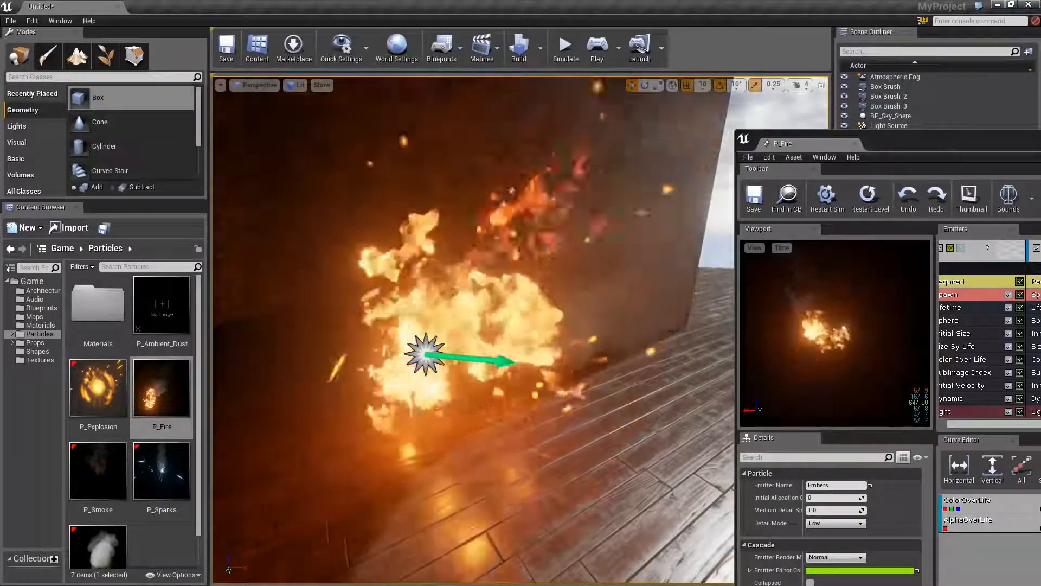
Bring the P_Fire editor back in full size and open the Distortion emitter's M_Heat_Distortion material
right_drag(553, 228, 537, 238)
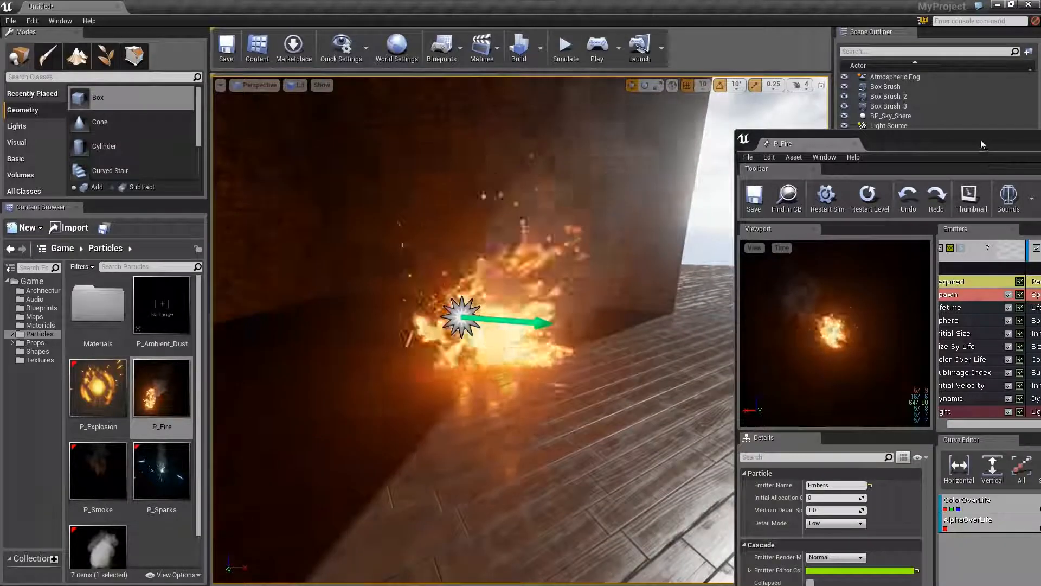
drag(983, 140, 517, 83)
click(873, 225)
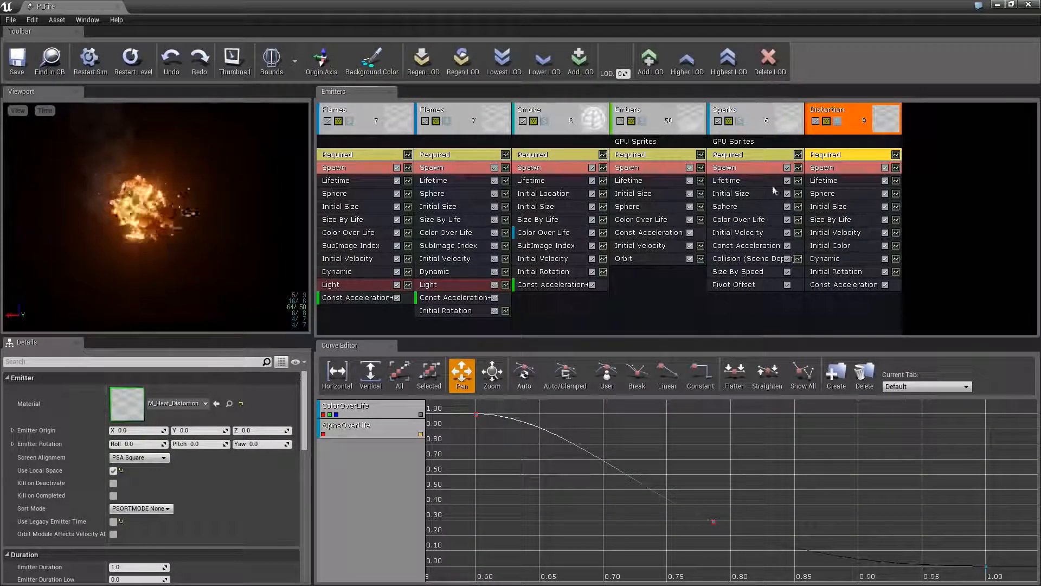
double_click(127, 414)
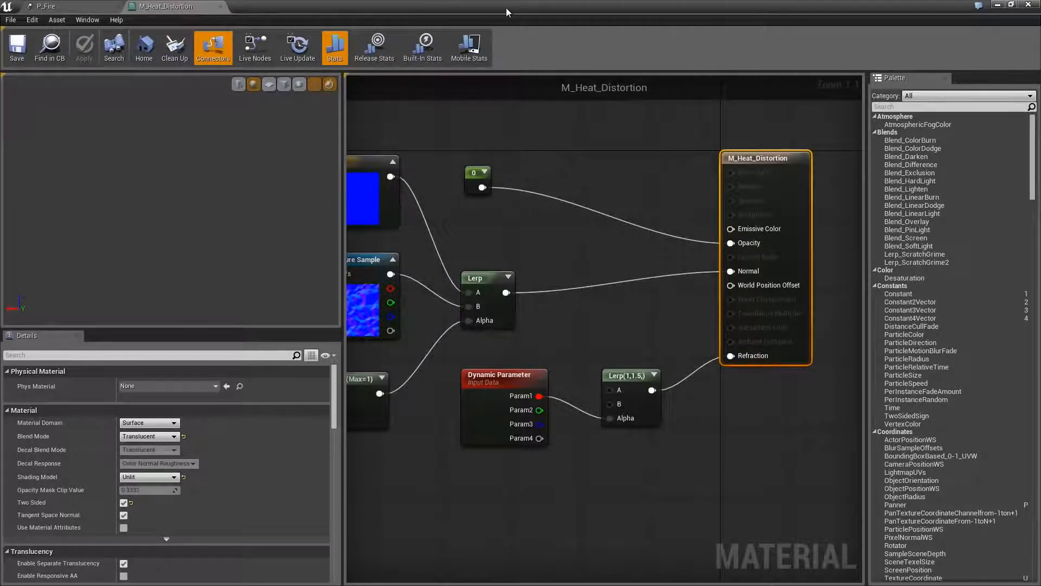
drag(501, 5, 451, 28)
double_click(399, 29)
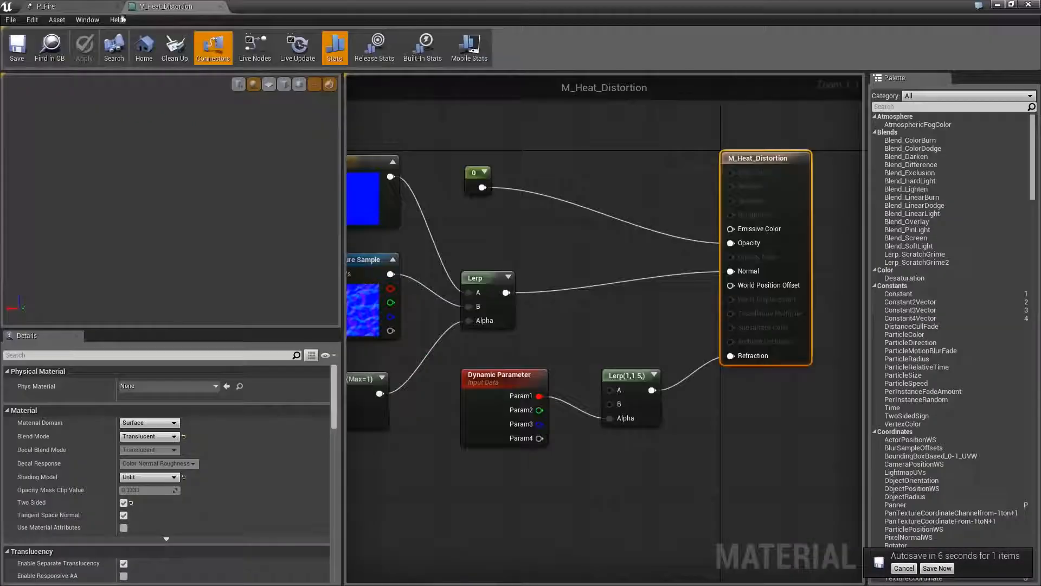
Try to add a Dynamic parameter module to the Distortion emitter in P_Fire
click(87, 7)
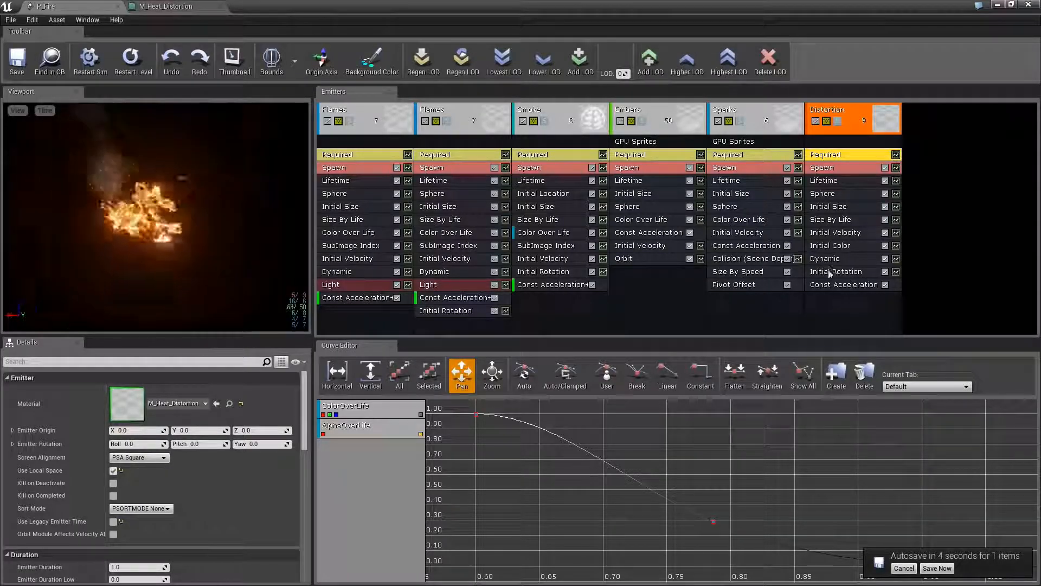
right_click(819, 306)
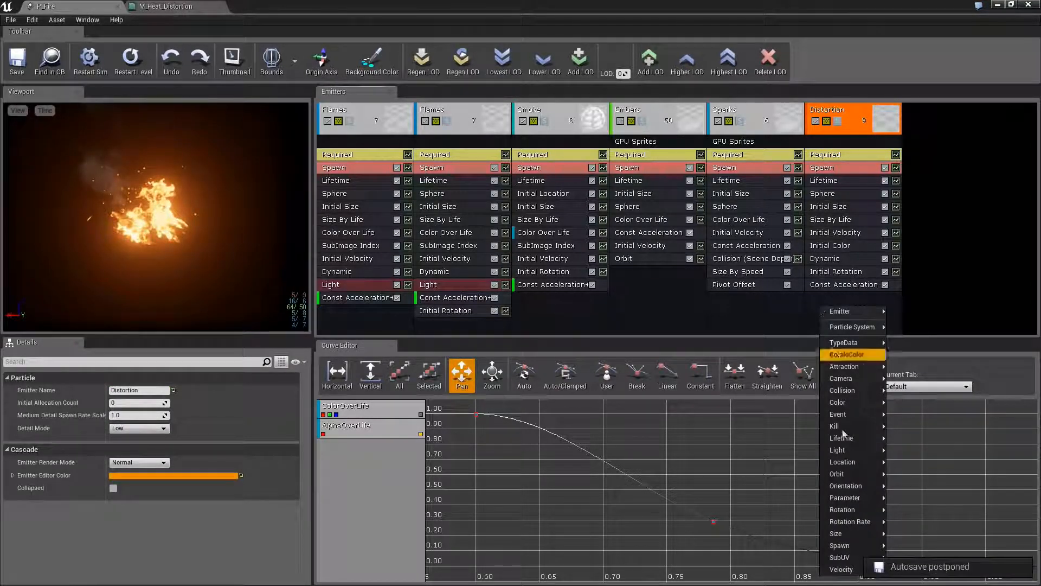
mouse_move(844, 498)
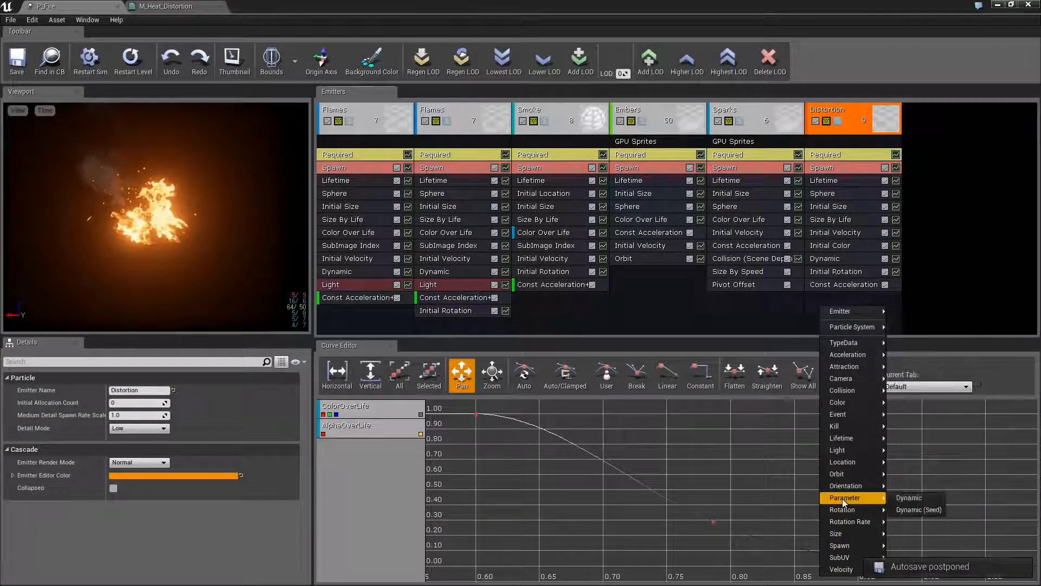
click(903, 499)
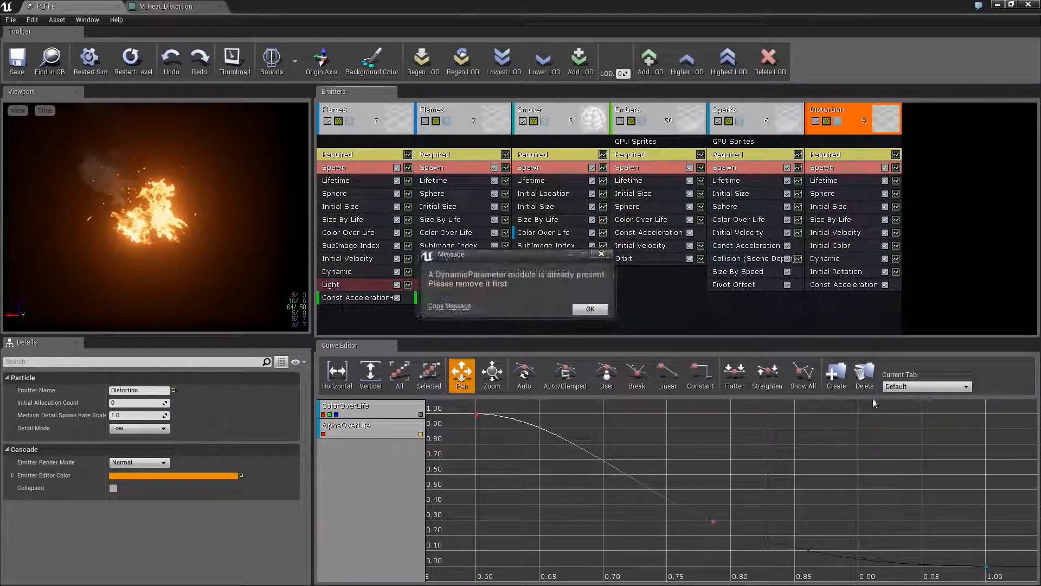
click(590, 308)
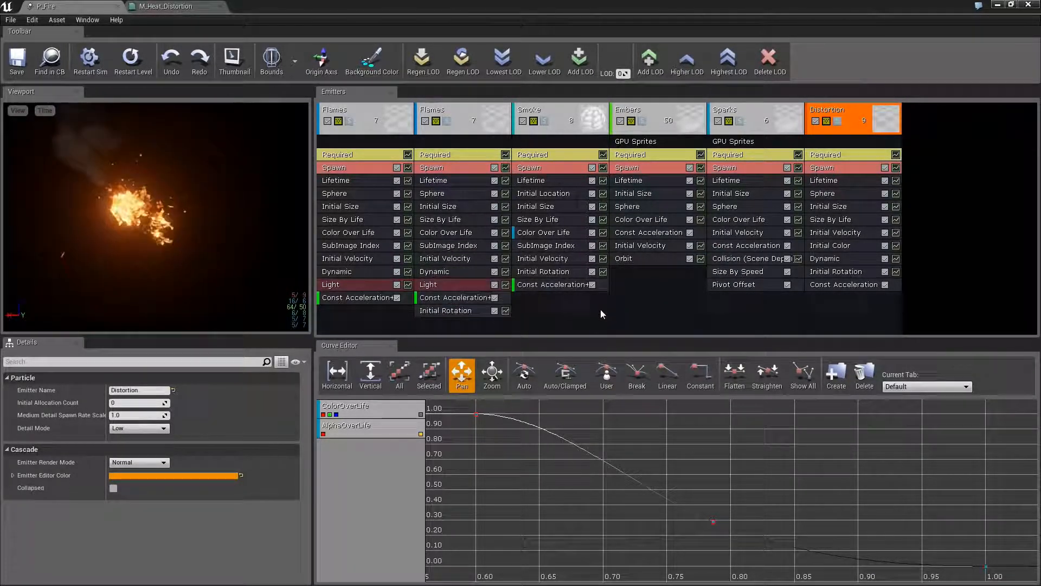
Show the first dynamic parameter's settings in the Distortion emitter's Dynamic module and refresh the module
click(835, 261)
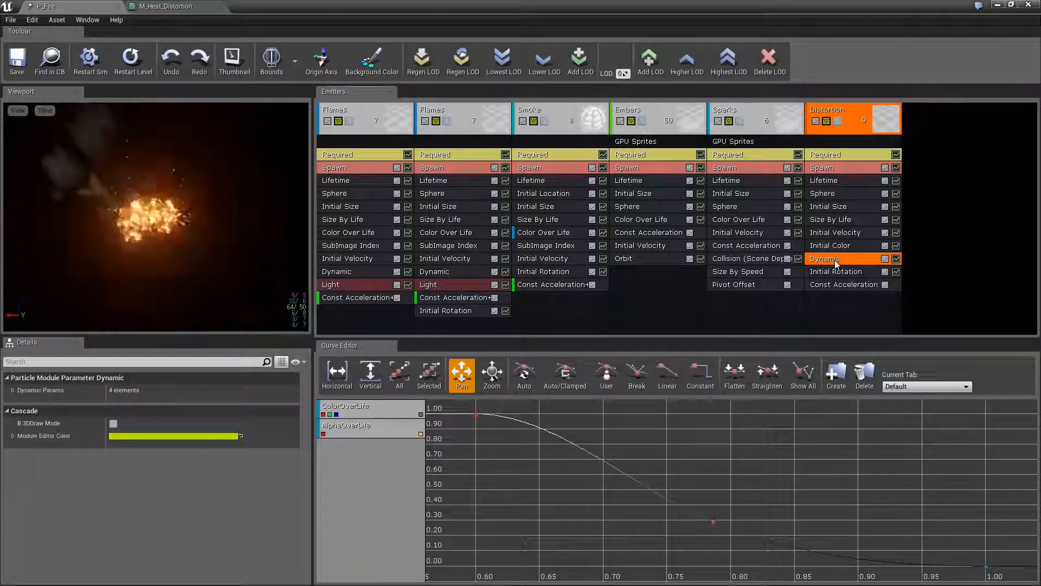
click(12, 390)
click(18, 402)
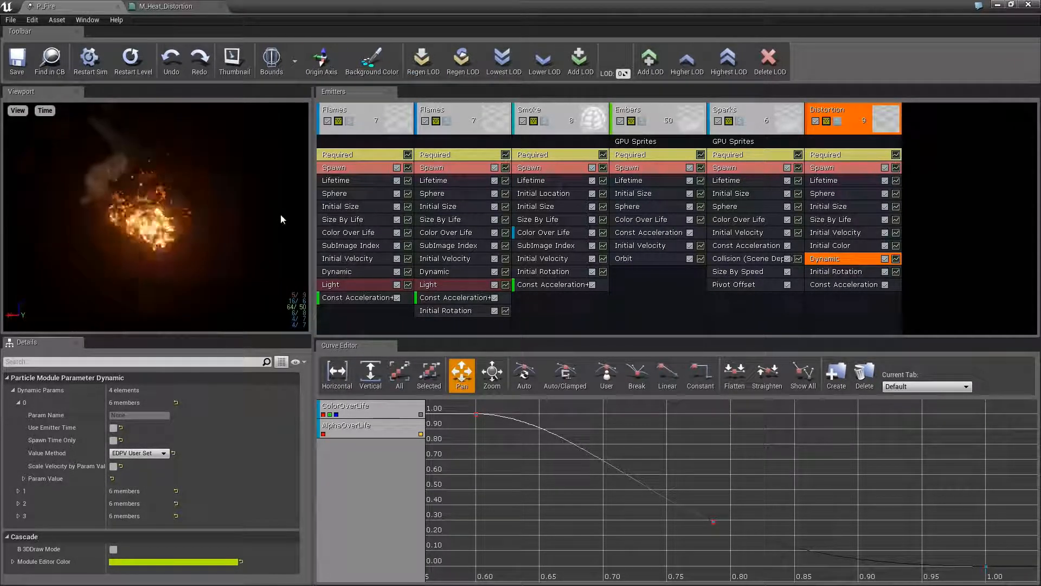
double_click(327, 7)
double_click(326, 9)
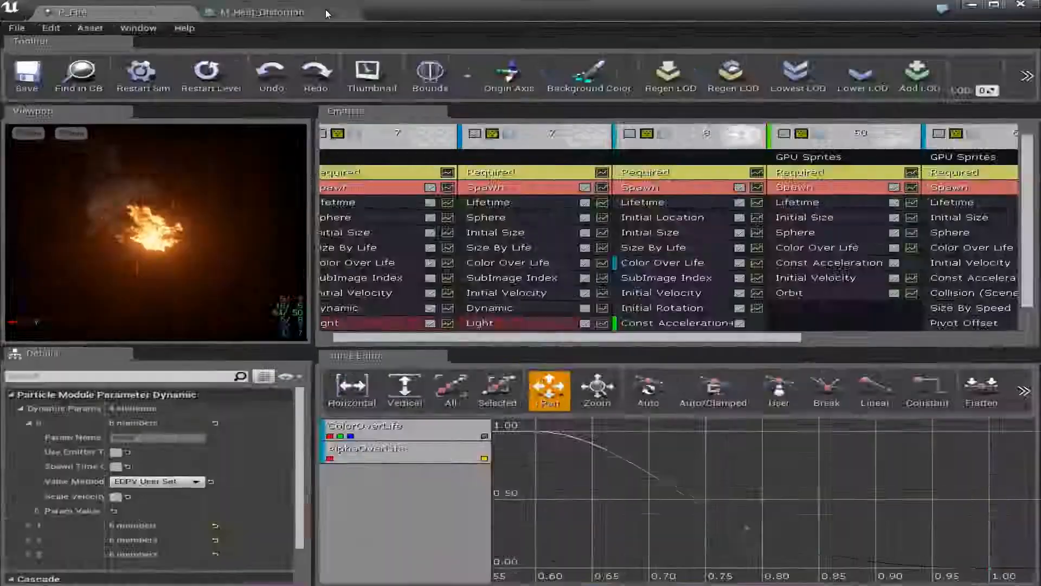
right_click(842, 262)
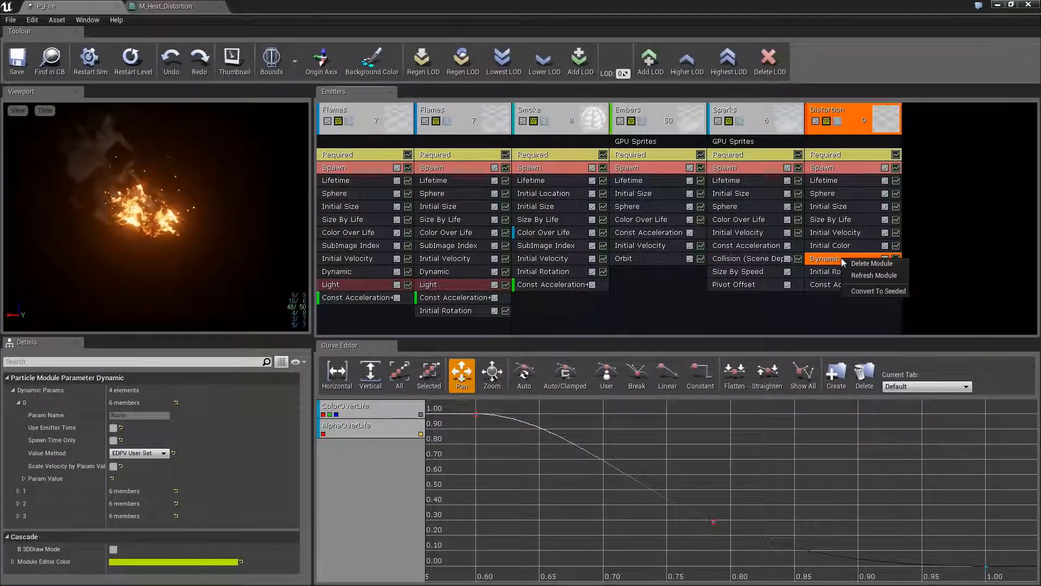
click(859, 274)
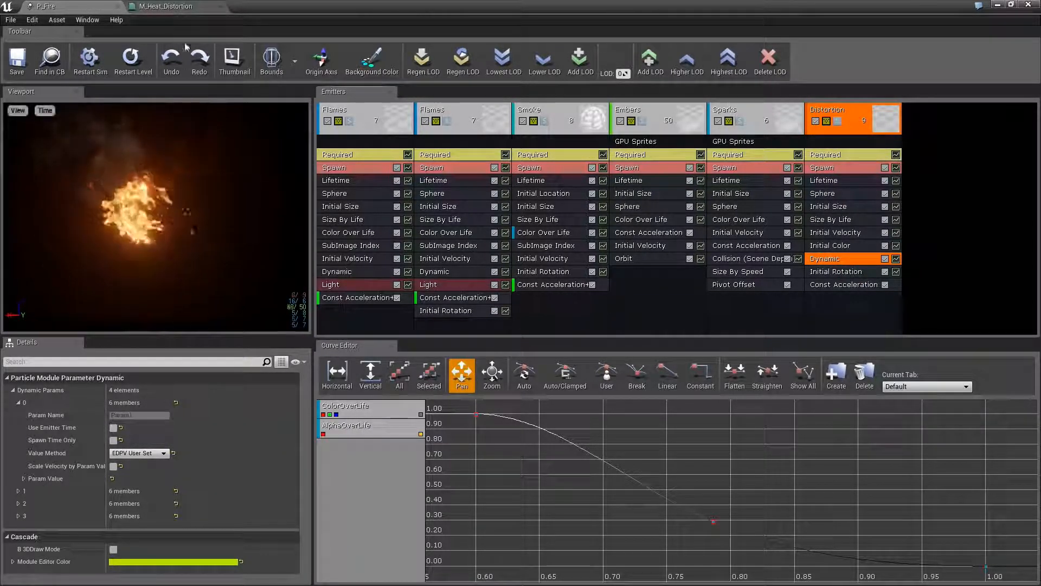
Rename the first parameter of M_Heat_Distortion's Dynamic Parameter node to Refraction Index, and apply and save the material
click(180, 7)
click(495, 384)
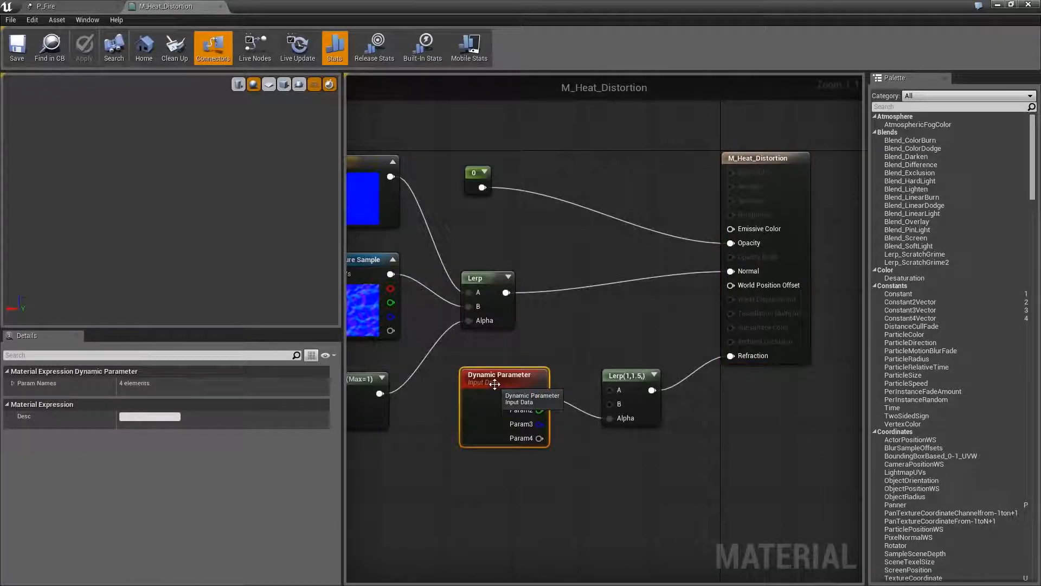
click(14, 383)
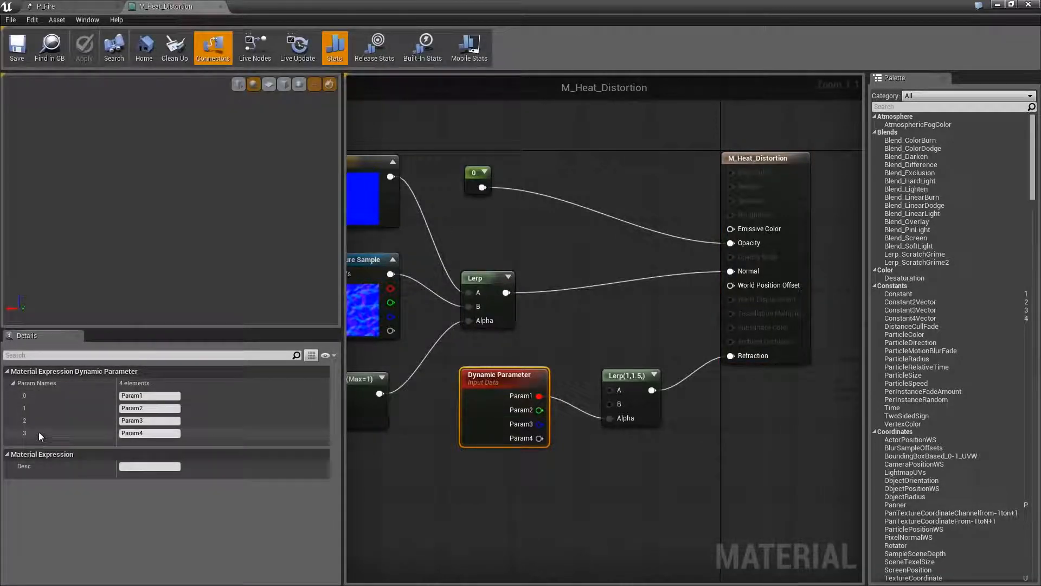
double_click(121, 396)
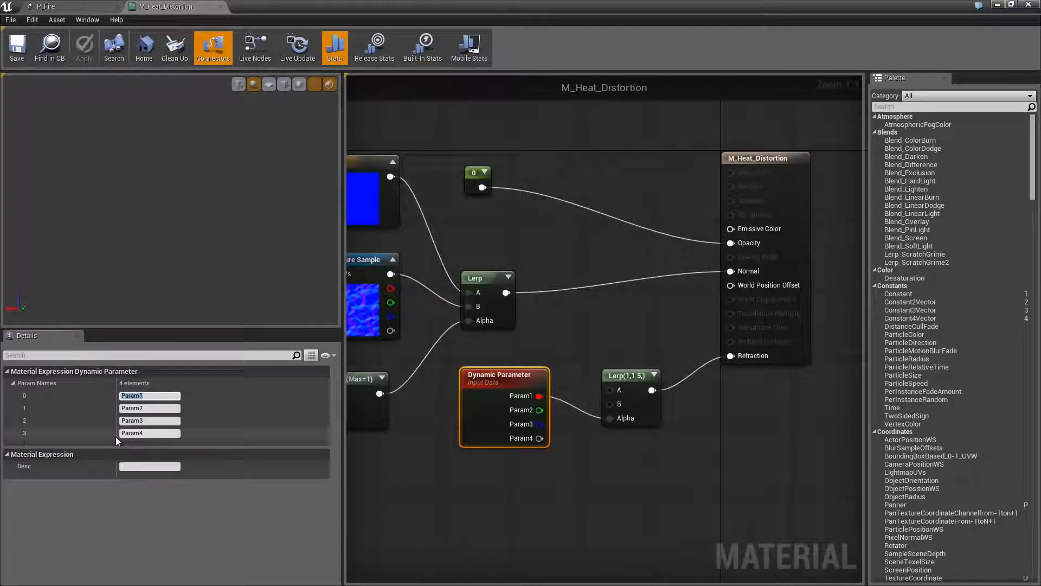
text(Refraction Index)
key(Return)
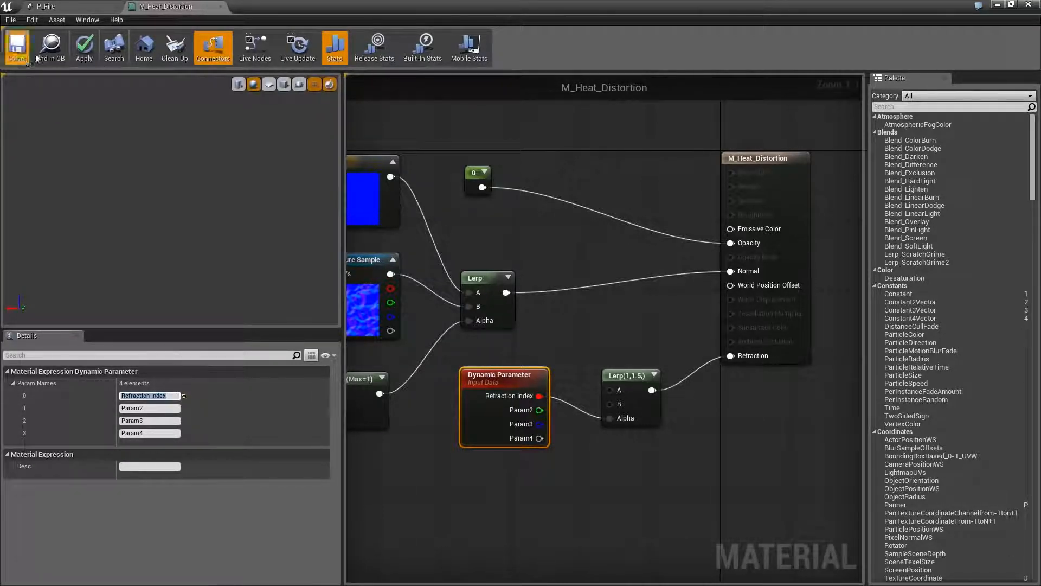
click(84, 49)
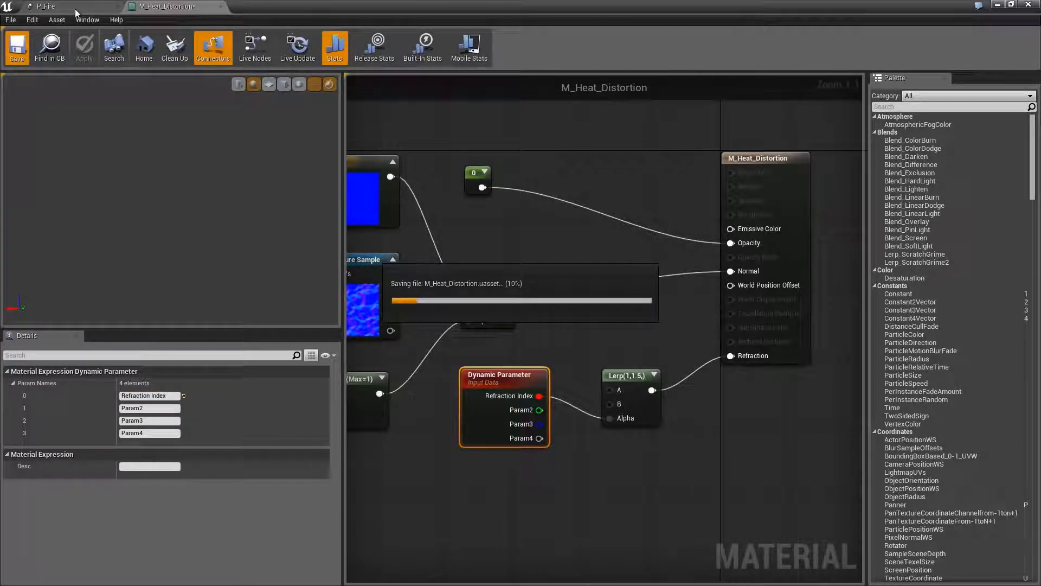
Return to P_Fire and refresh the Distortion emitter's Dynamic module to load the renamed material parameter
click(75, 9)
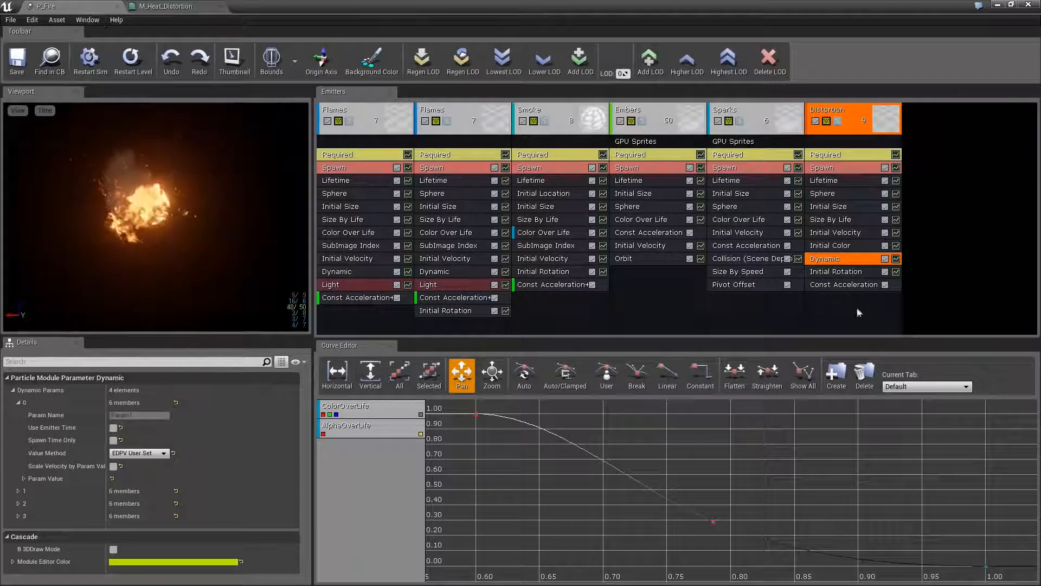
right_click(834, 258)
click(855, 274)
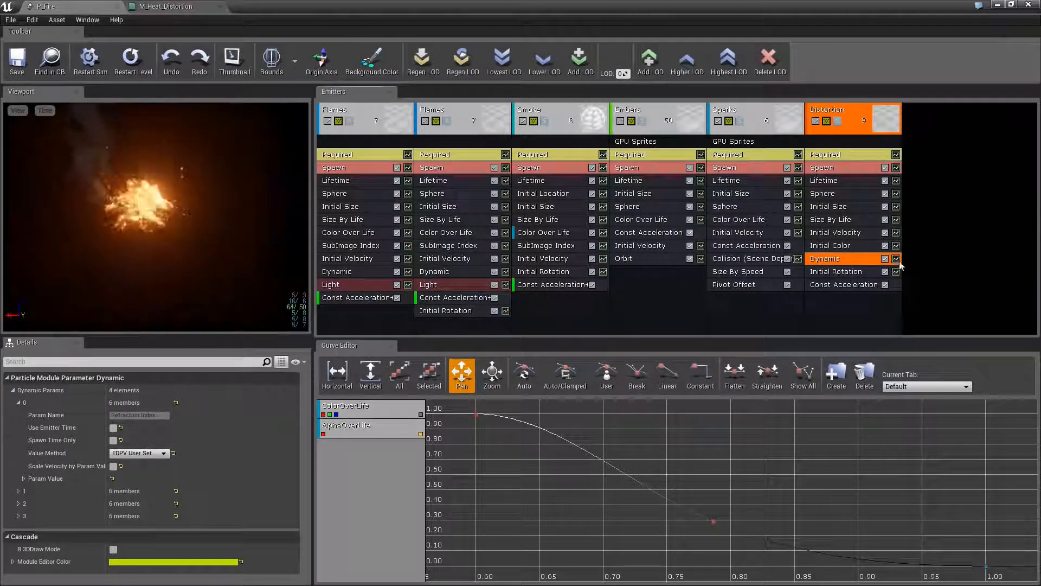
Remove the ColorOverLife and AlphaOverLife curves from the curve editor
right_click(372, 409)
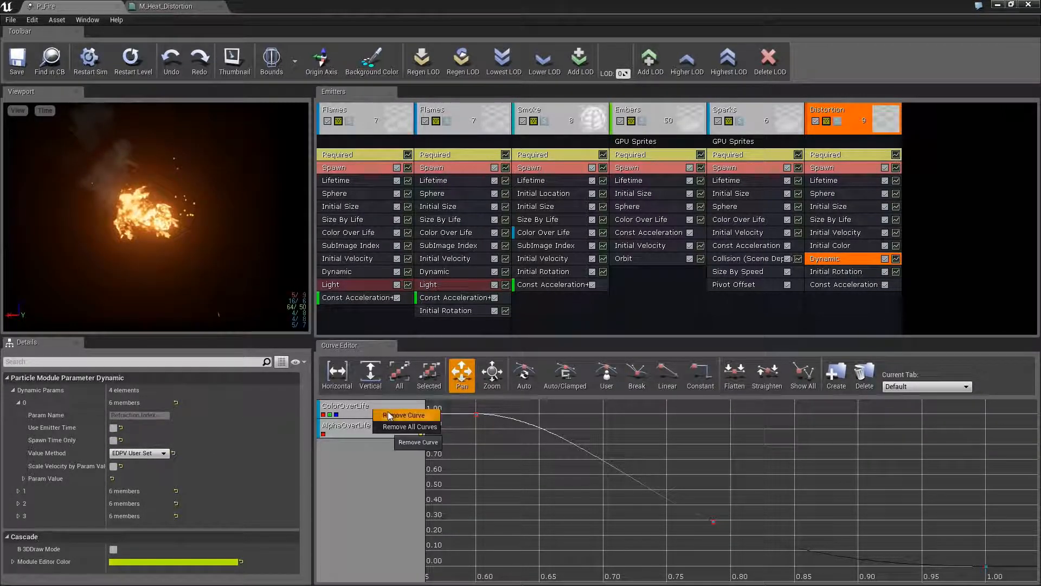
click(388, 411)
right_click(379, 411)
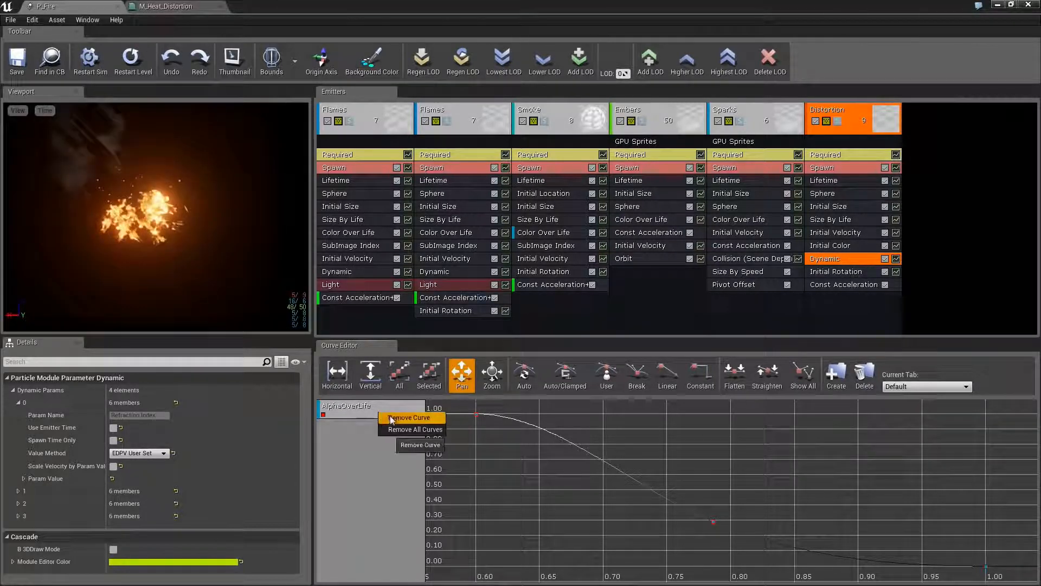
click(402, 417)
Load the Distortion emitter's Dynamic module curves into the curve editor and fit them horizontally and vertically
click(896, 258)
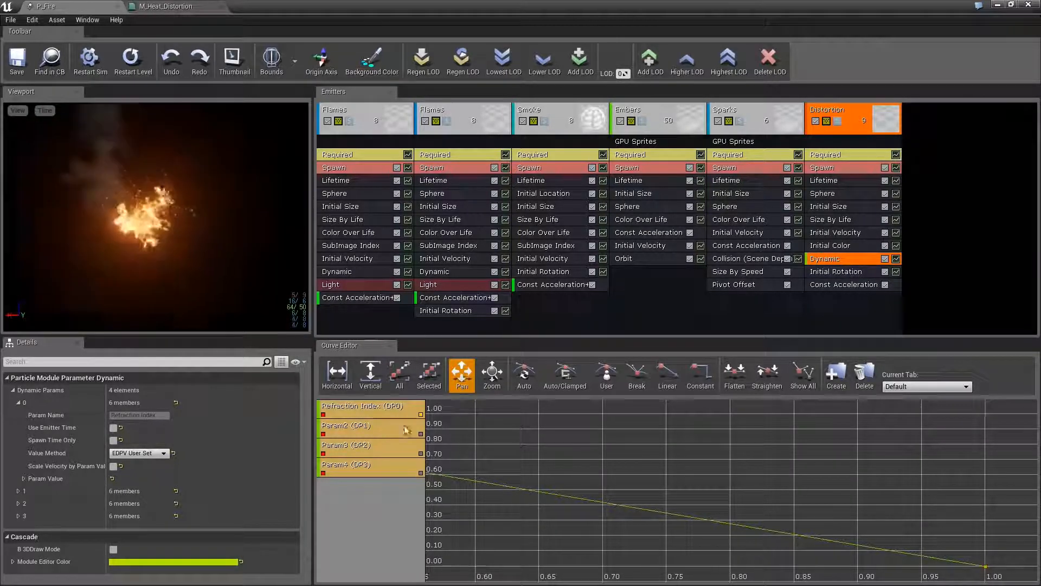
click(337, 373)
click(370, 373)
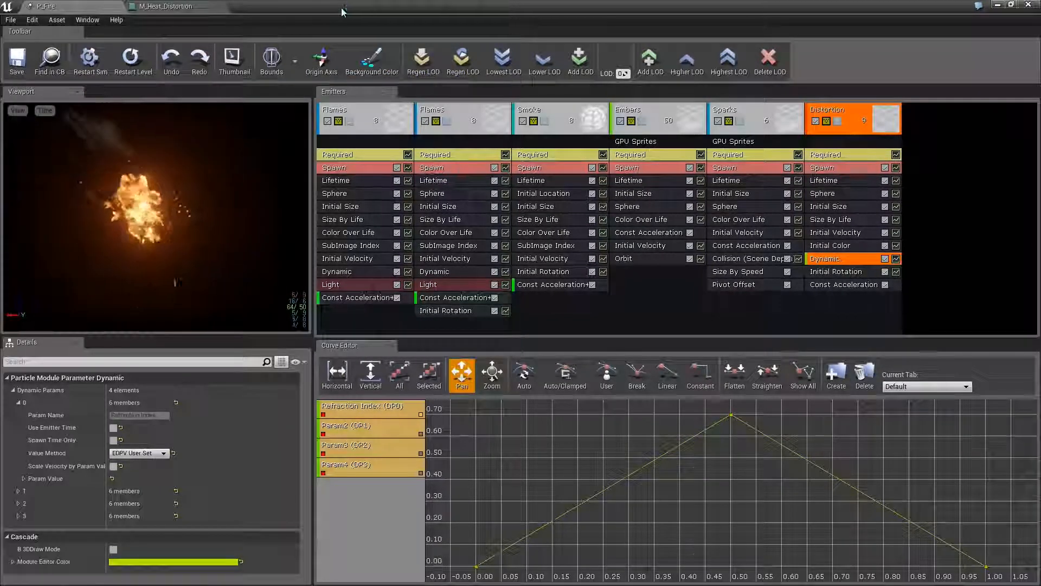
Move the P_Fire editor window aside and view the heat distortion around the fire in the room
drag(344, 12, 1040, 94)
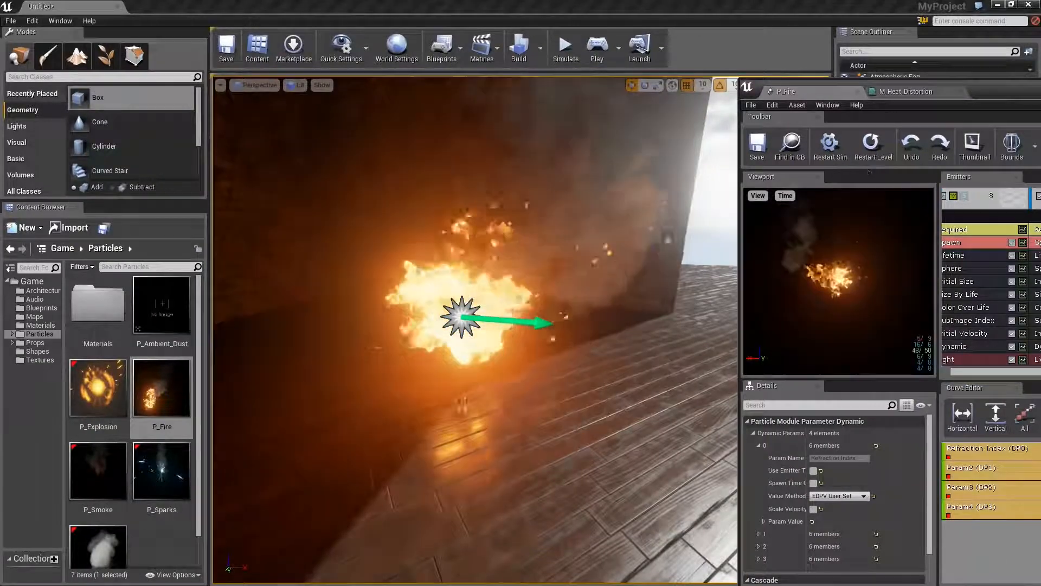
drag(714, 78, 1040, 79)
right_drag(543, 325, 393, 325)
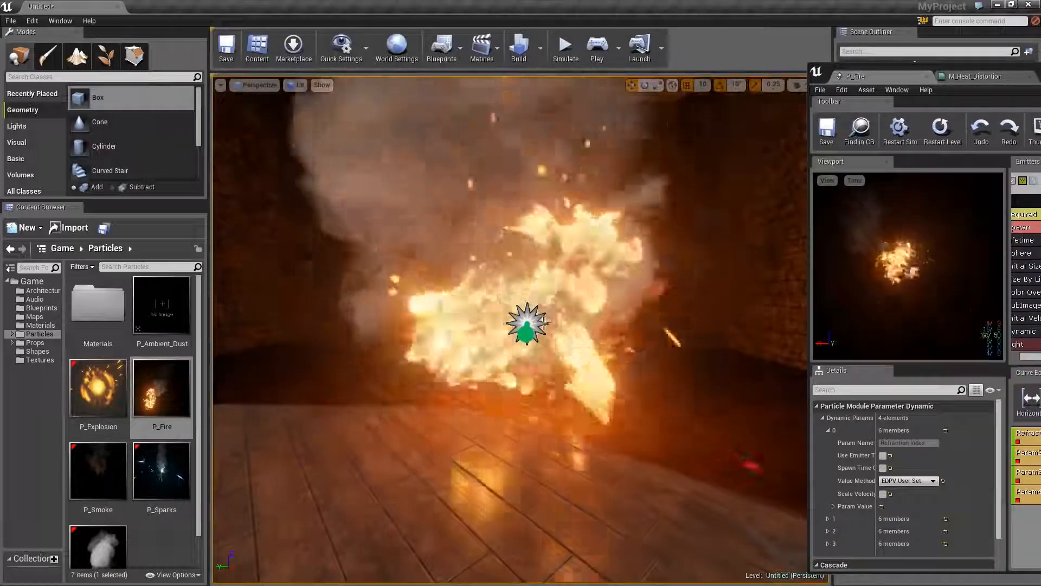
Select the fire emitter in the level and lower it toward the wooden floor, to a Z of about 25
click(527, 327)
right_drag(527, 326, 434, 320)
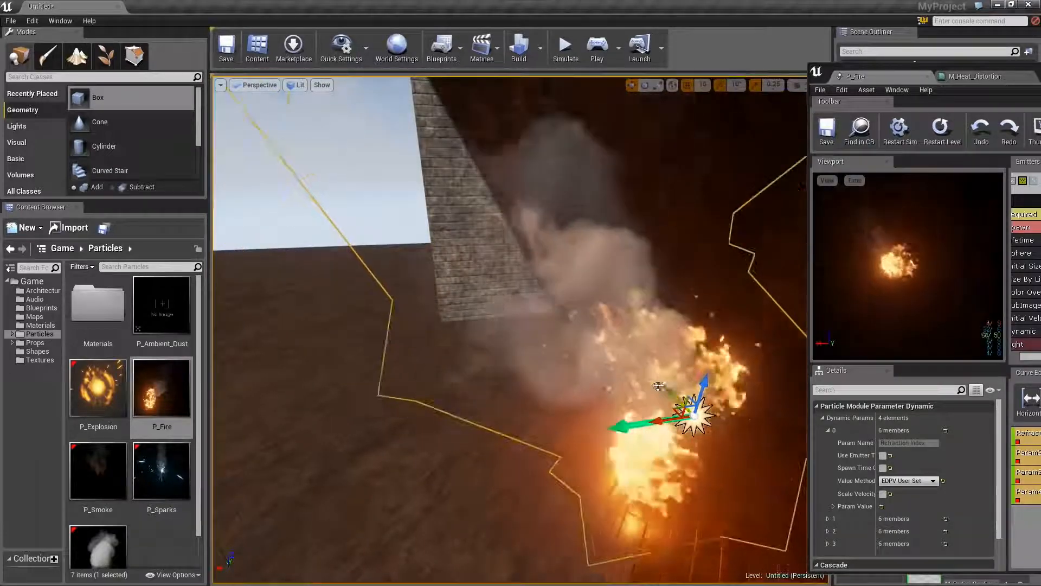
right_drag(669, 402, 700, 412)
drag(643, 275, 646, 310)
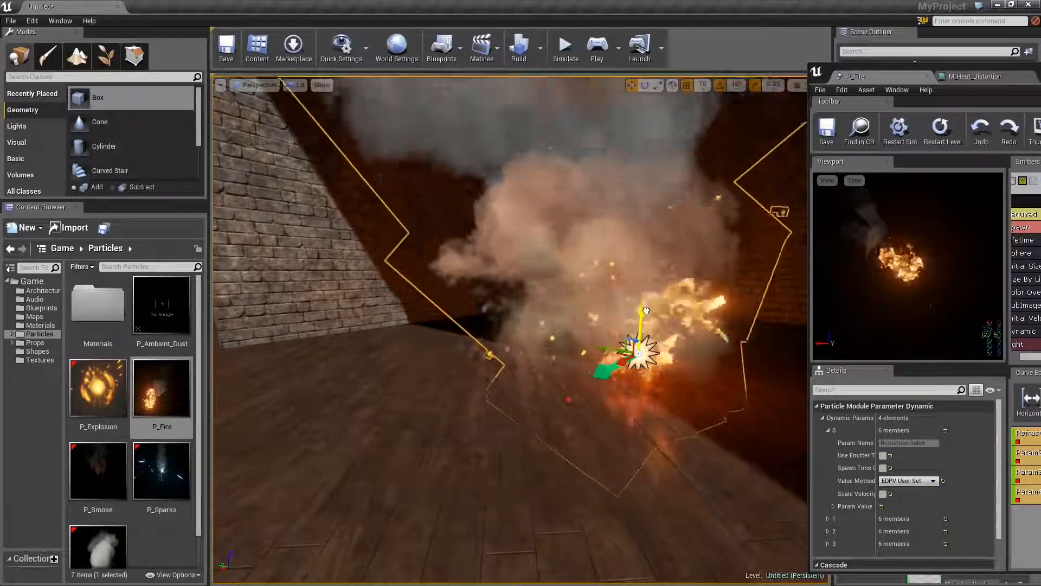
right_drag(646, 311, 732, 339)
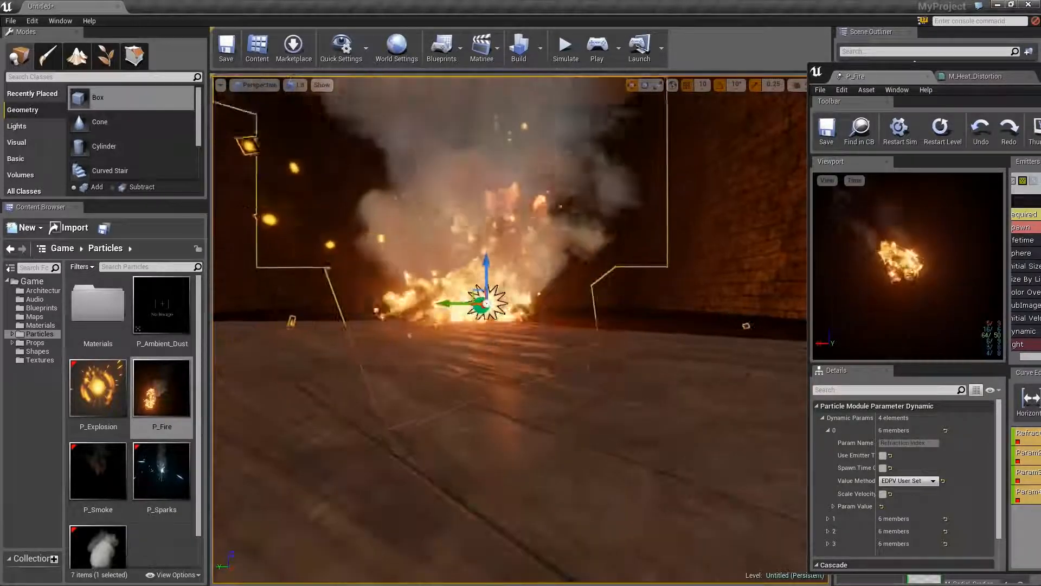
Move the fire emitter along Y to about -380, close to the brick side wall, and frame it in view
mouse_move(544, 283)
right_down()
mouse_move(580, 269)
mouse_move(544, 283)
right_up()
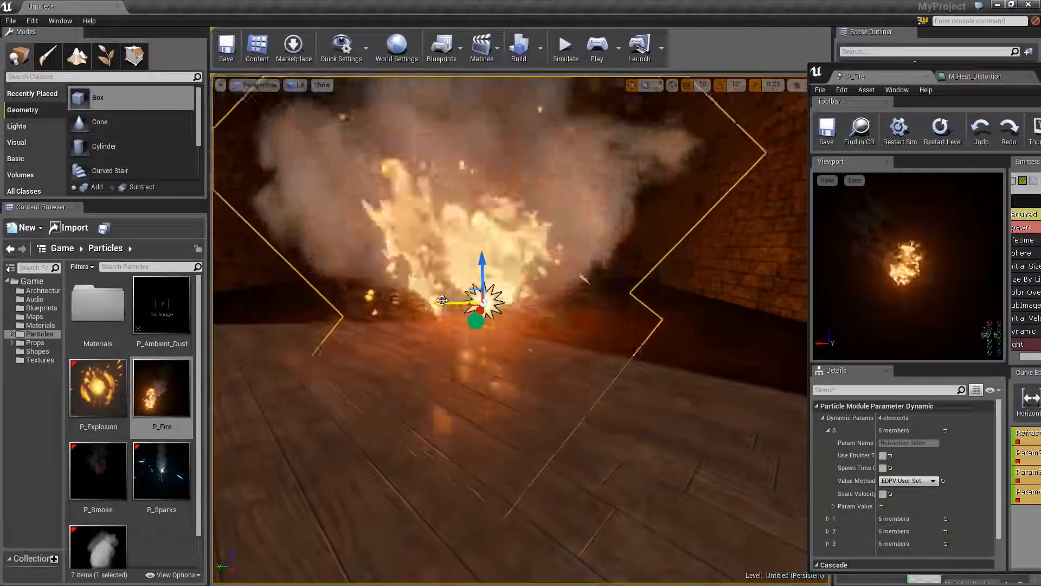
drag(454, 302, 756, 280)
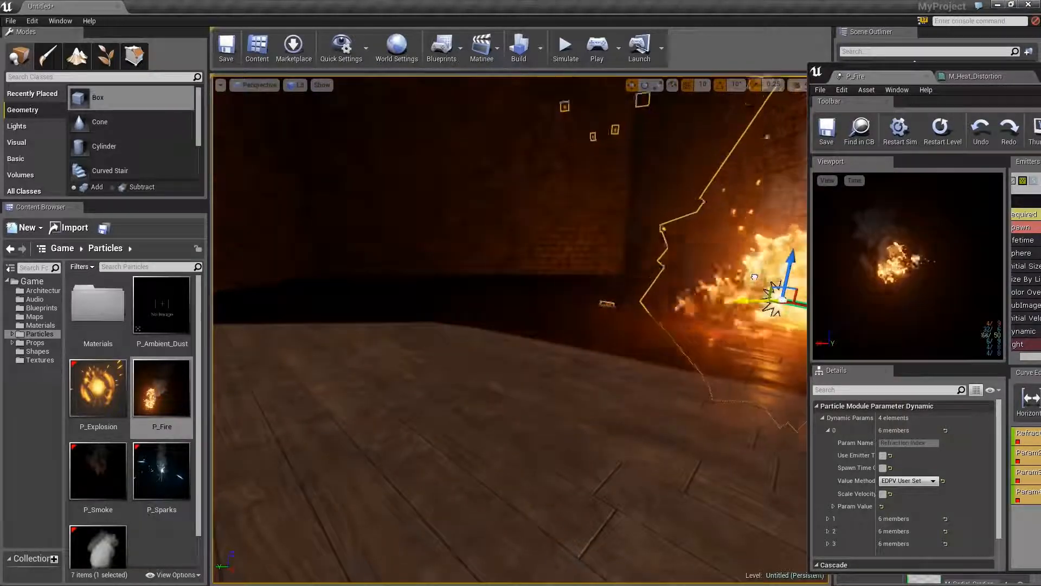
key(f)
right_drag(596, 293, 673, 298)
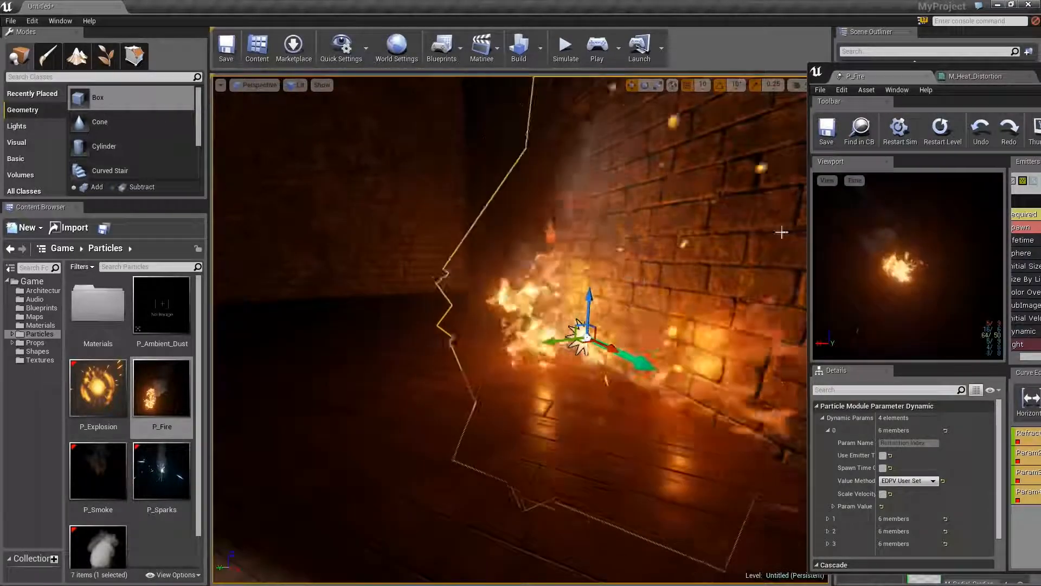
Bring back and maximize the P_Fire editor, and open the M_Fire_SubUV material from the first Flames emitter's Required module
drag(1033, 76, 578, 60)
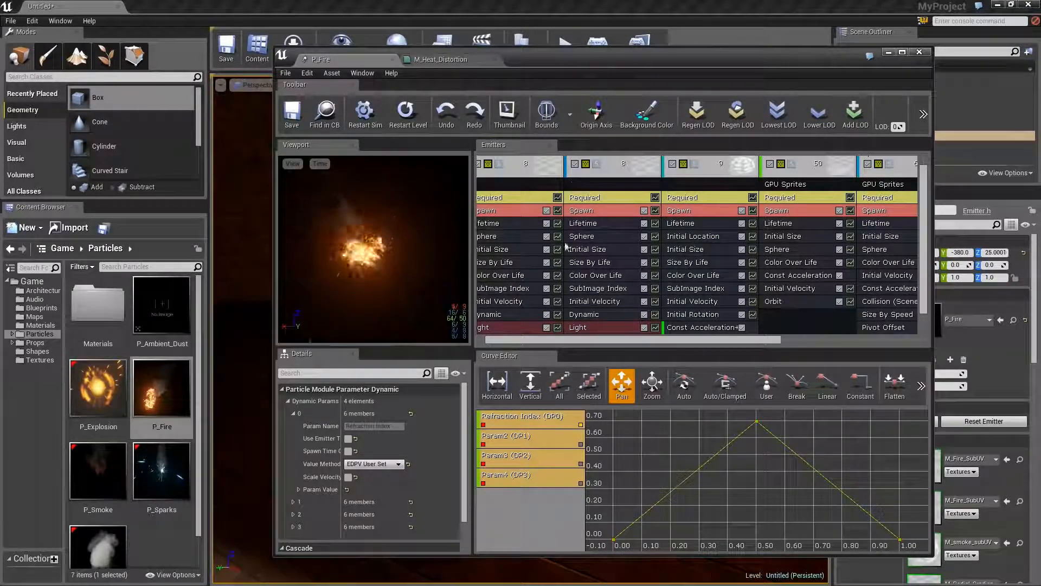
drag(594, 340, 507, 340)
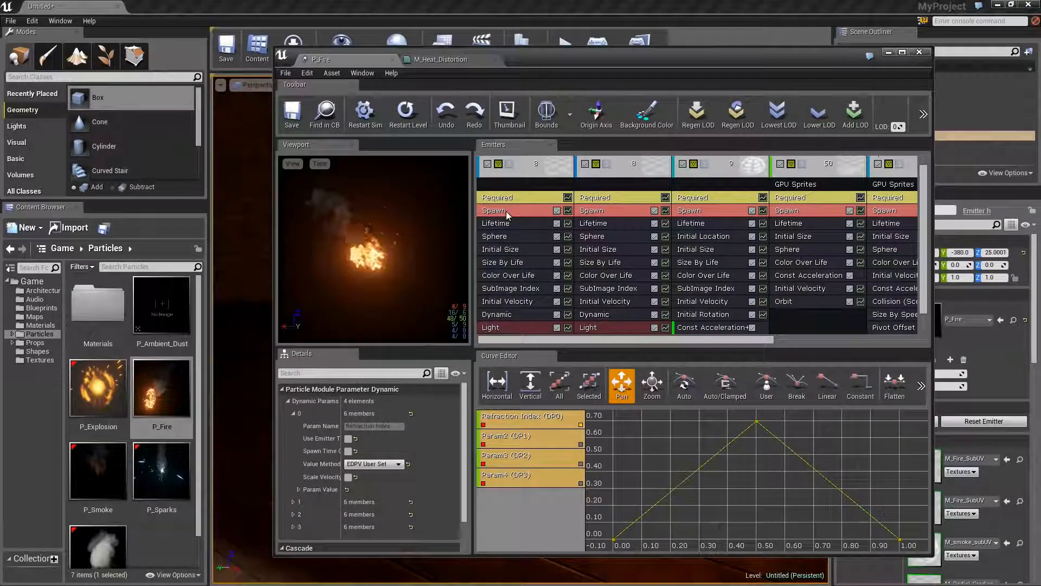
double_click(571, 63)
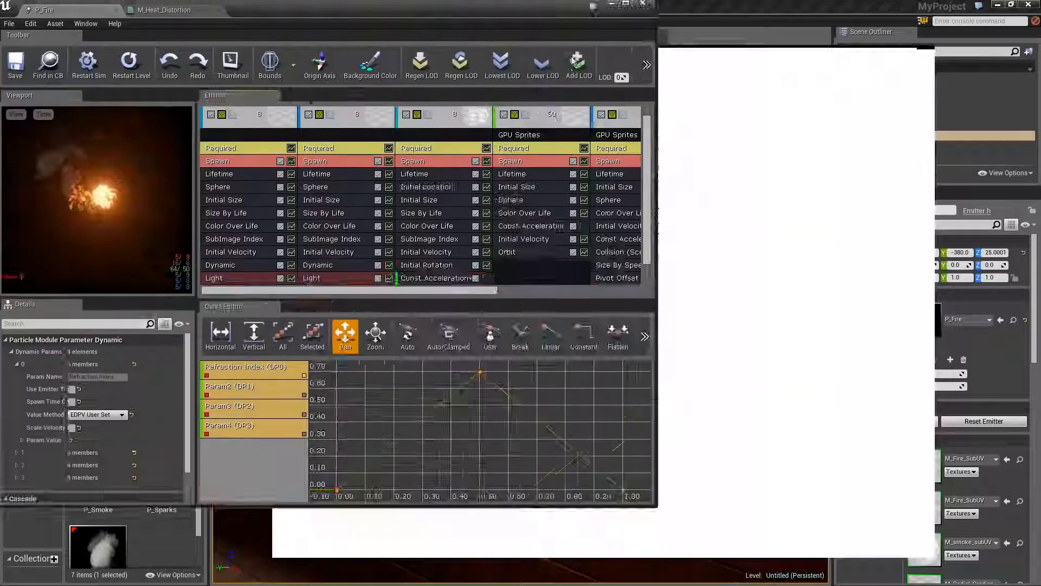
click(404, 299)
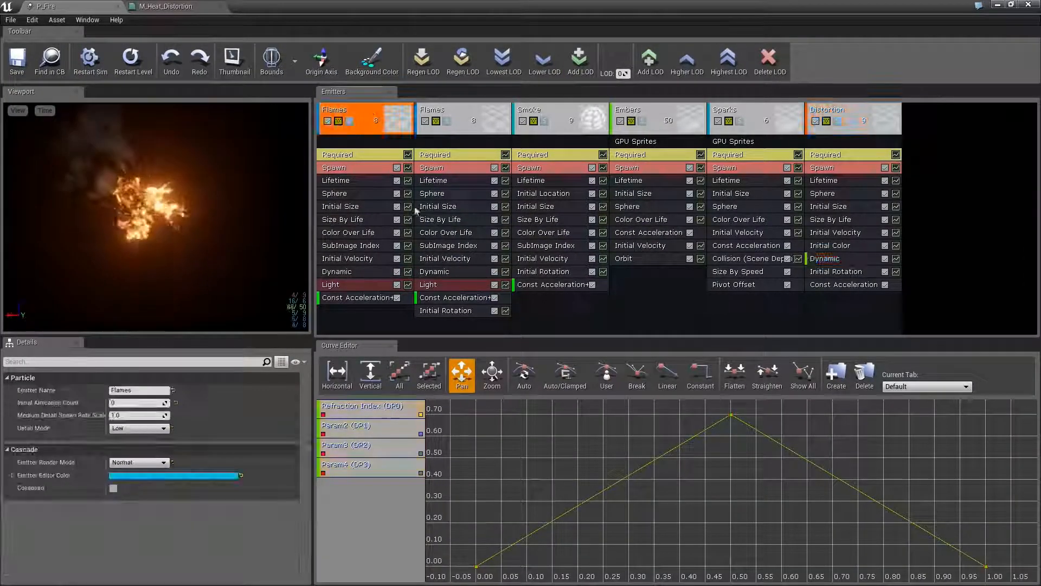
click(353, 155)
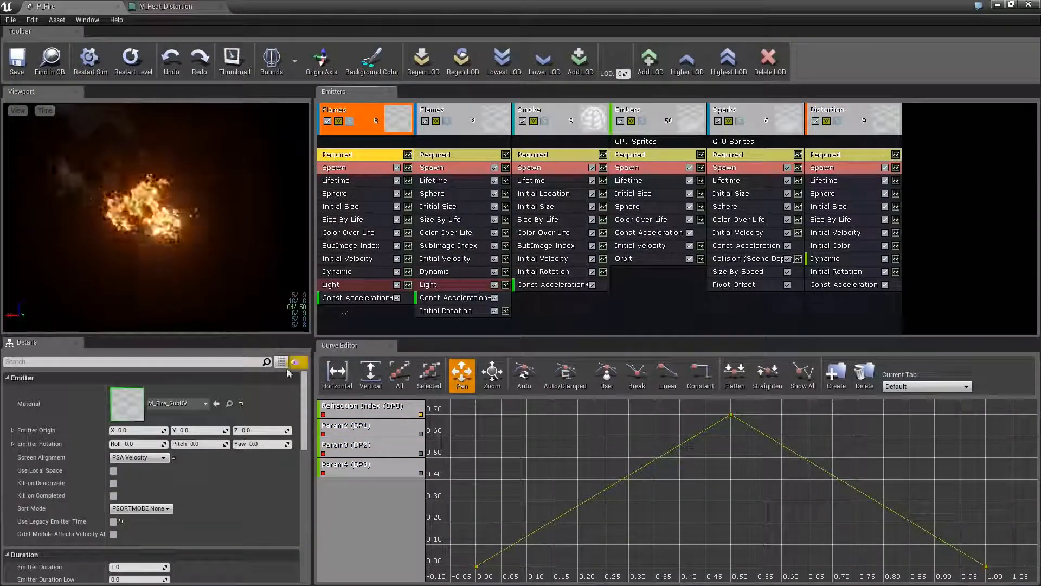
double_click(126, 412)
Examine the M_Fire_SubUV graph, checking the Depth Fade node's settings and its link to the Opacity input
right_drag(438, 265, 567, 300)
scroll(572, 320, down, 1)
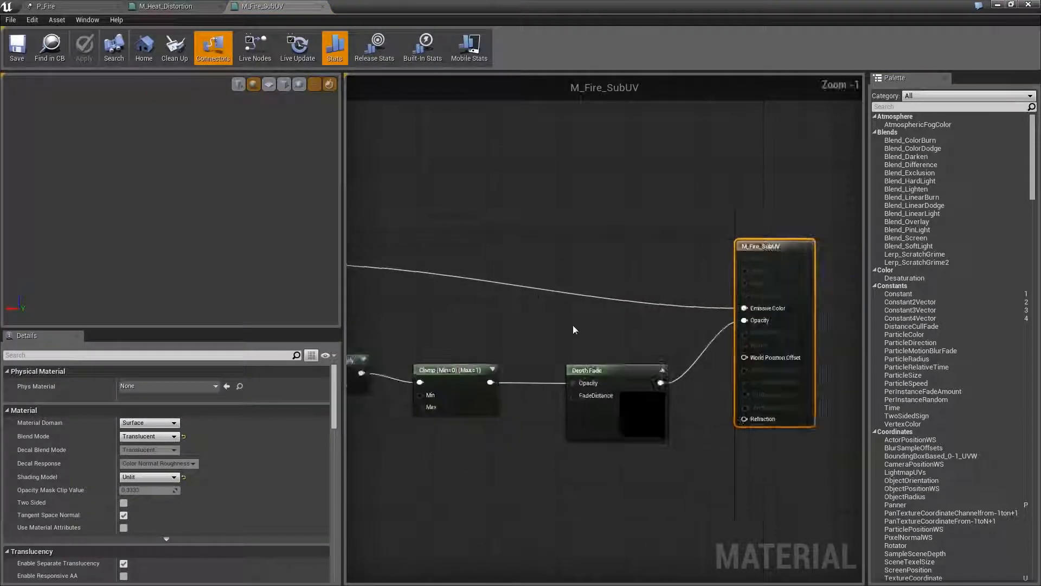
scroll(597, 352, up, 1)
click(528, 390)
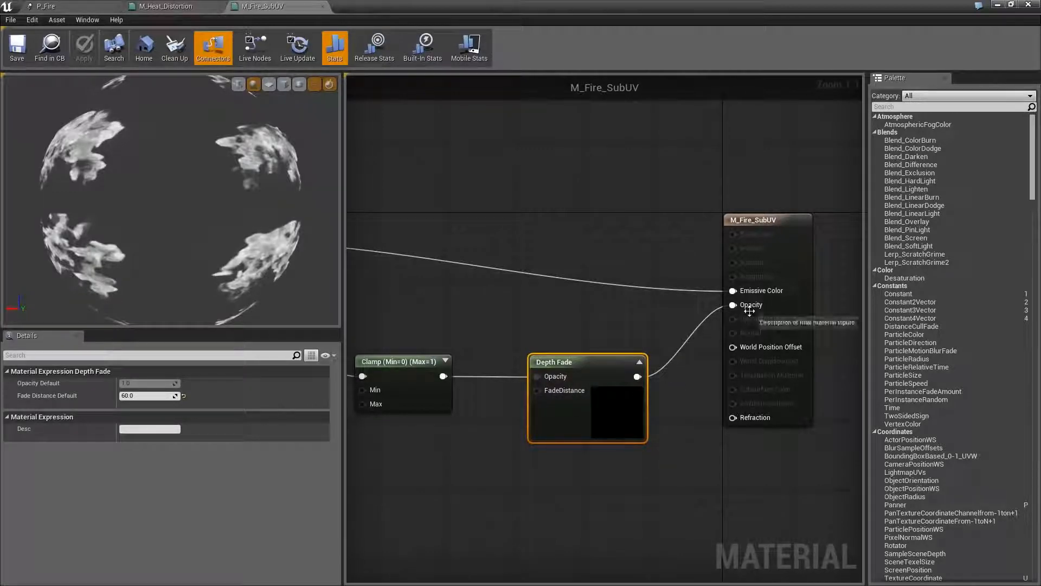
drag(425, 5, 514, 11)
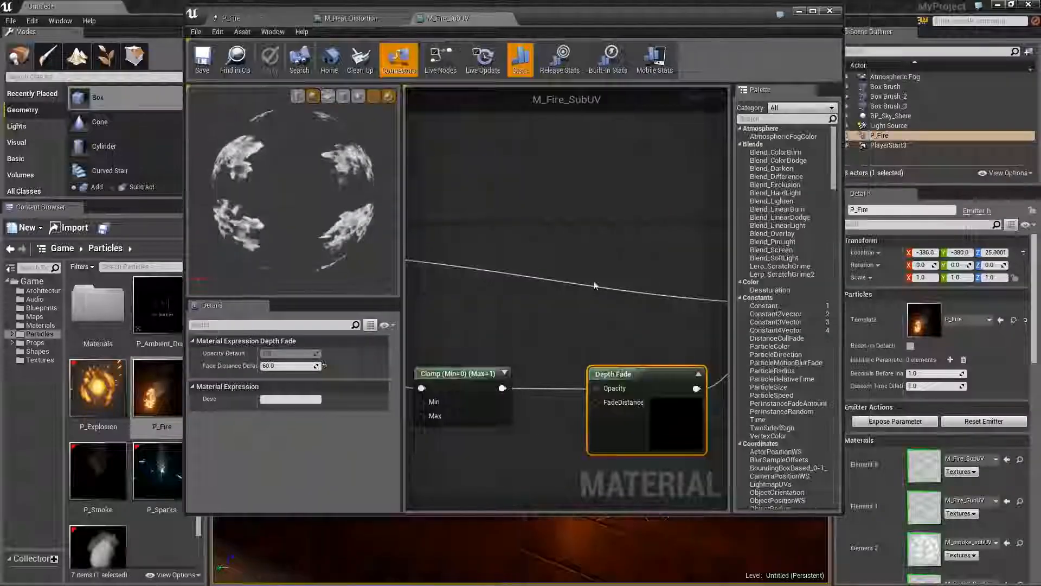
double_click(634, 11)
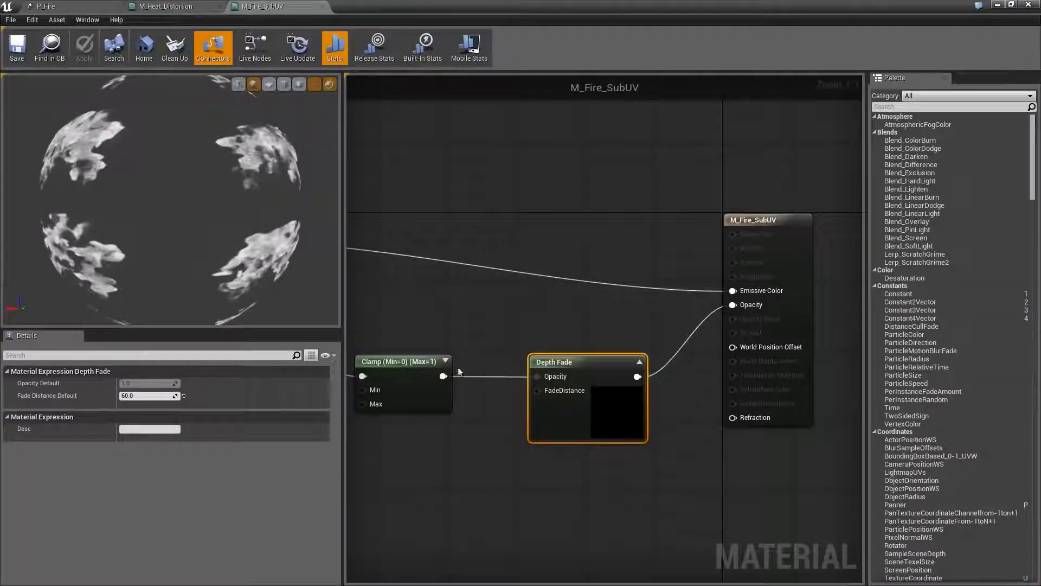
scroll(480, 322, down, 6)
right_drag(480, 321, 516, 274)
scroll(607, 302, down, 1)
scroll(638, 301, up, 3)
scroll(542, 277, up, 4)
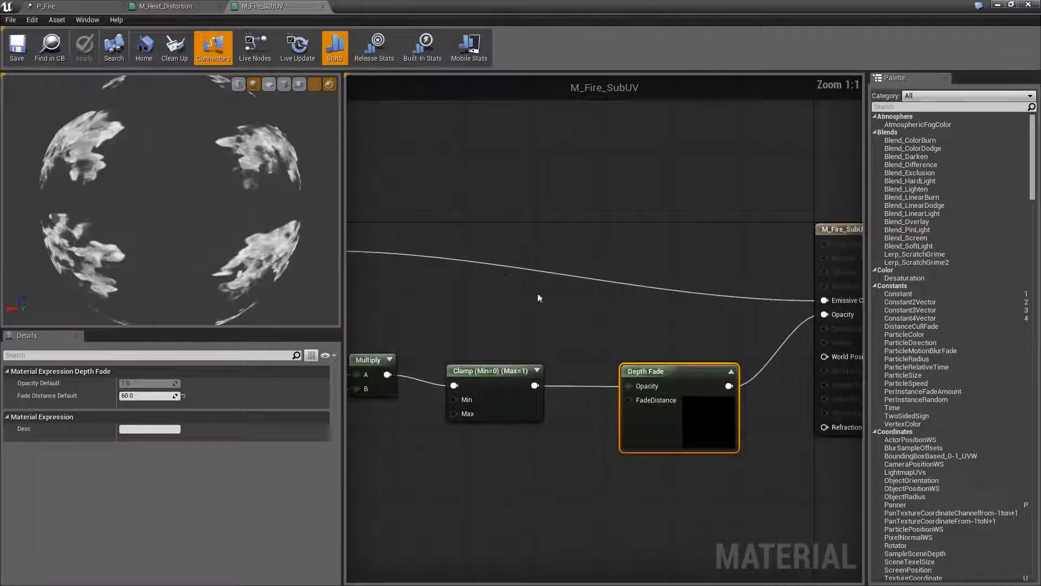
Bypass the Depth Fade node by wiring the Clamp output straight into Opacity, and apply the material change
right_drag(596, 372, 487, 337)
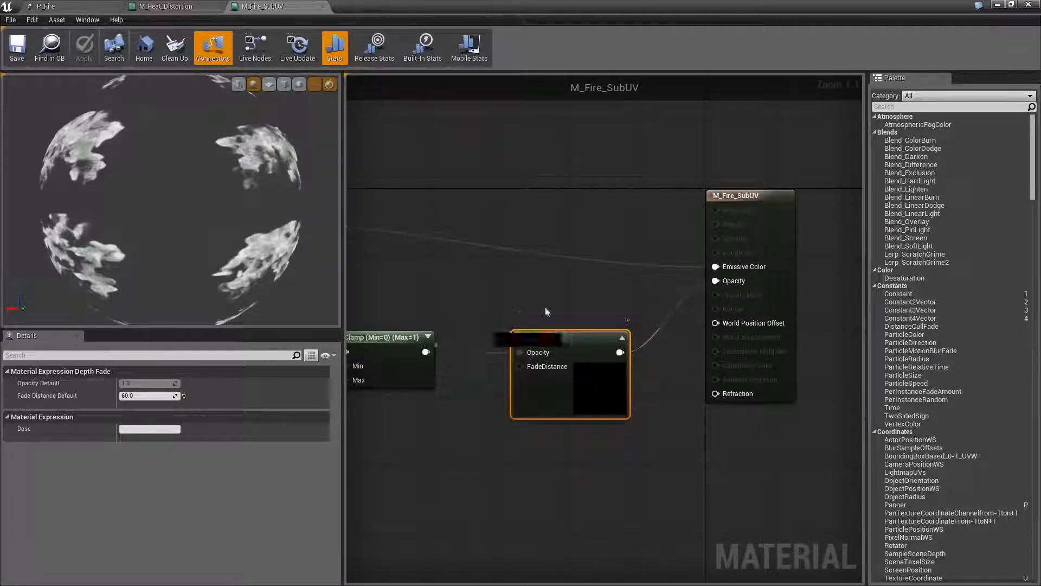
drag(717, 284, 716, 281)
drag(575, 337, 578, 378)
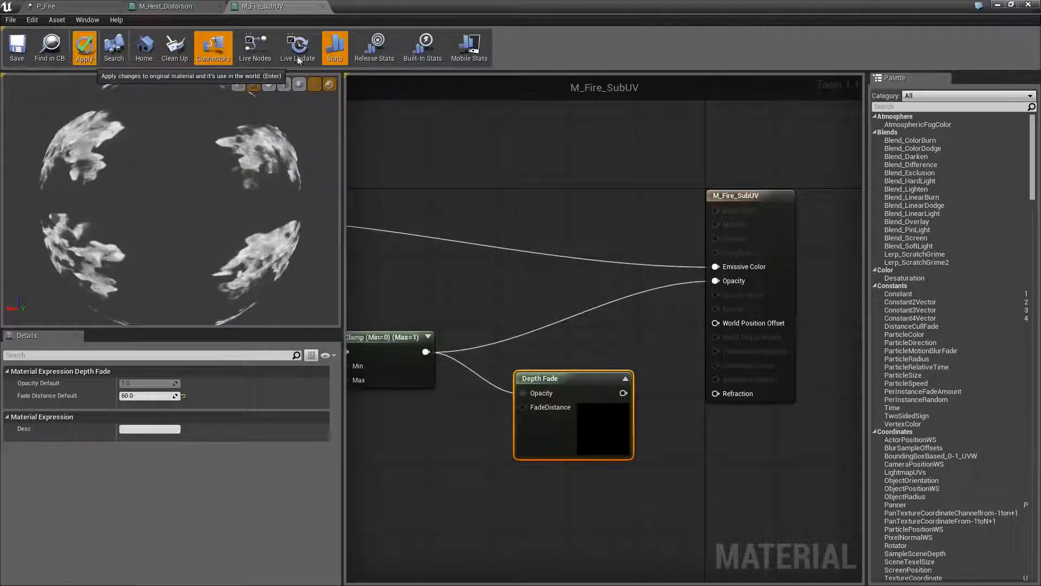
Move the editor window aside and turn off realtime rendering to inspect the flames' edges against the brick wall
drag(388, 3, 1040, 96)
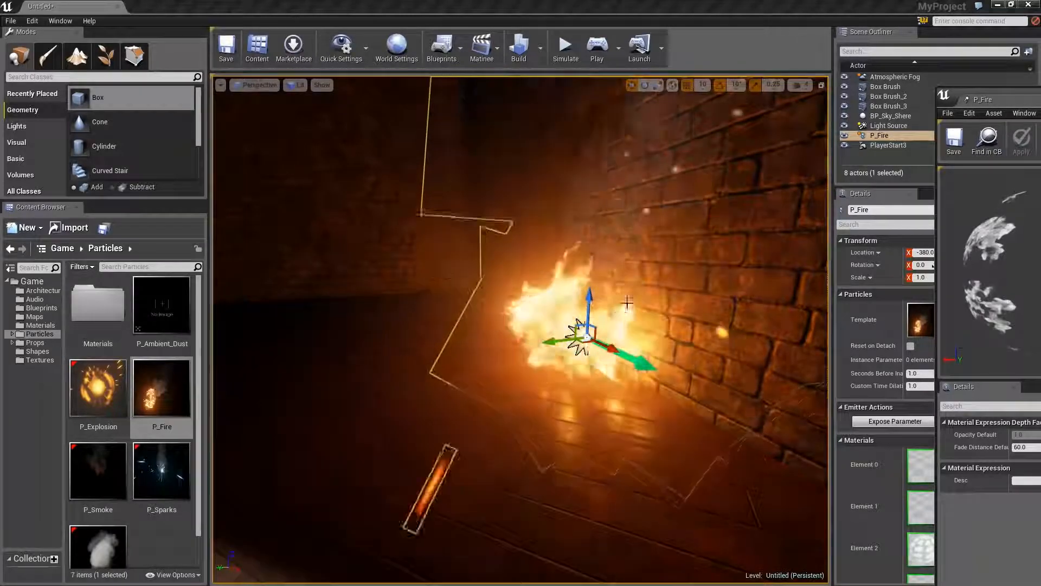
click(220, 86)
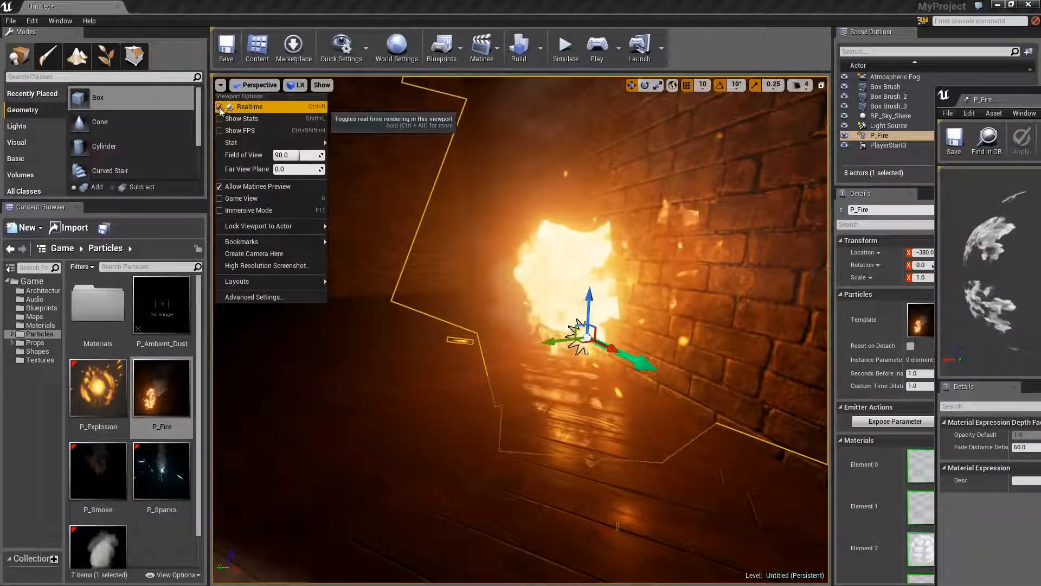
click(220, 107)
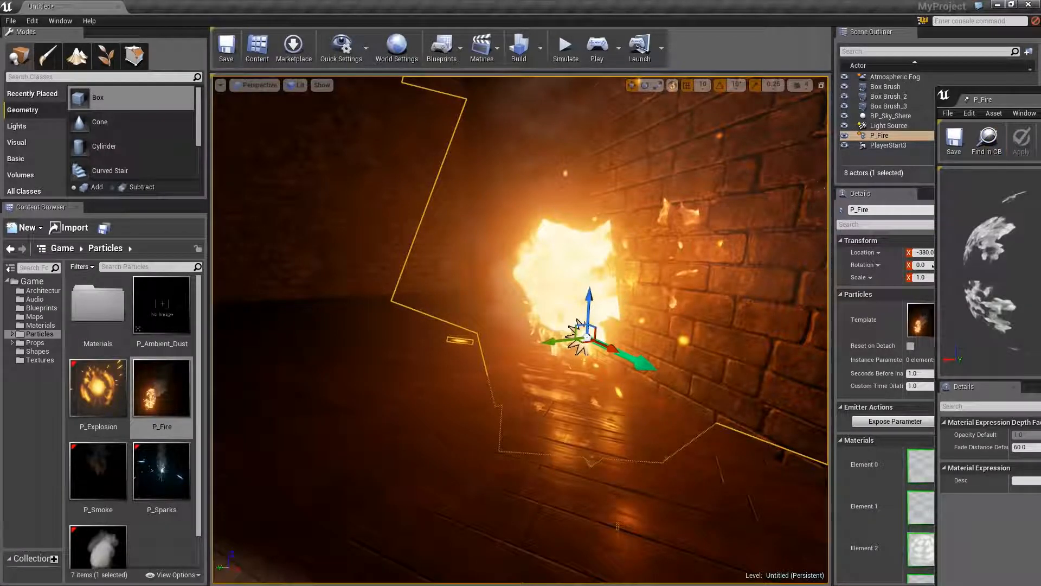
Bring back the M_Fire_SubUV editor, reconnect the Depth Fade output to Opacity, and apply the material
drag(1040, 99, 449, 51)
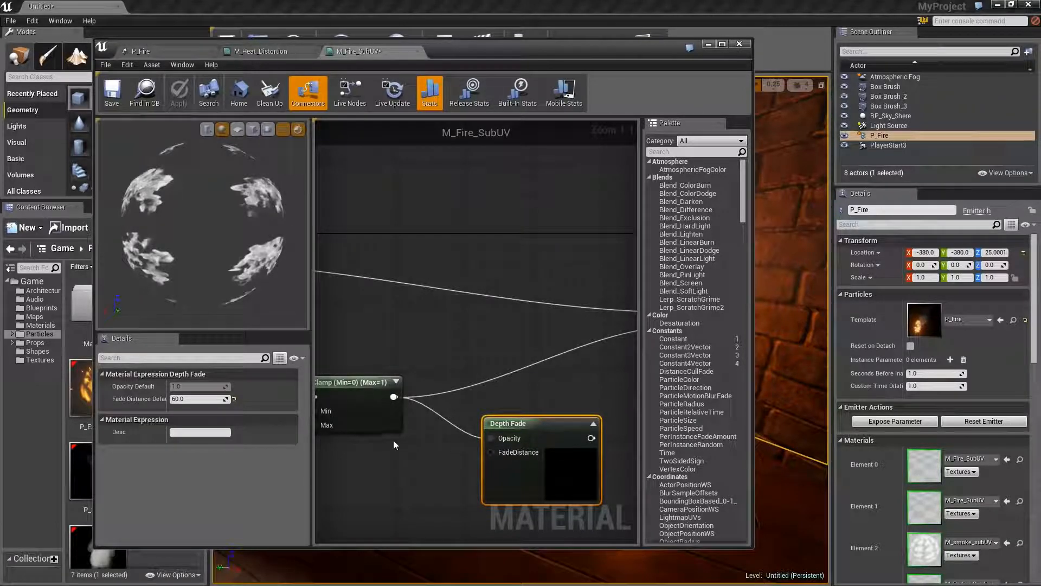
right_drag(463, 421, 379, 370)
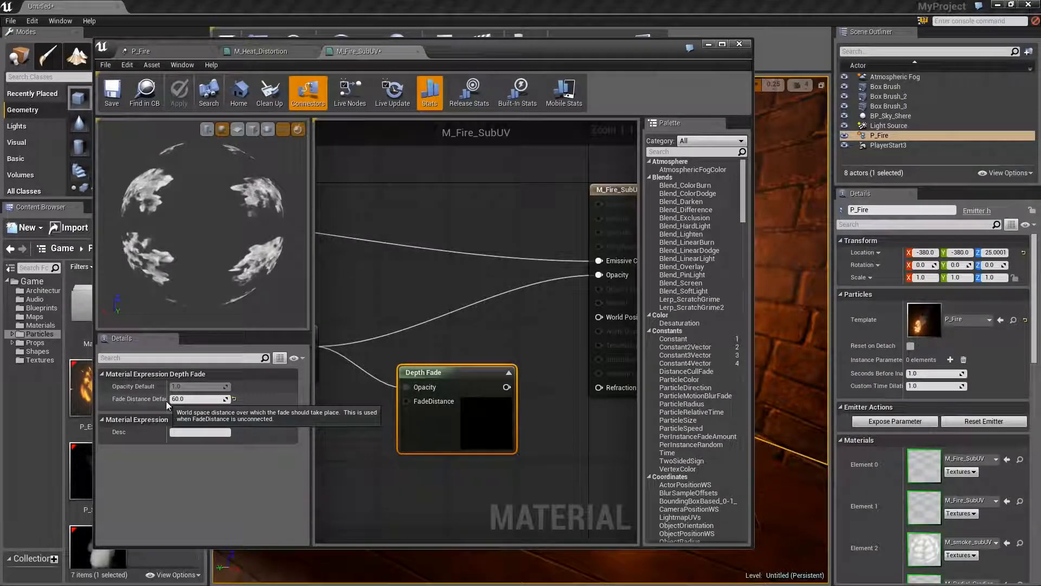
drag(506, 387, 599, 275)
drag(448, 374, 457, 347)
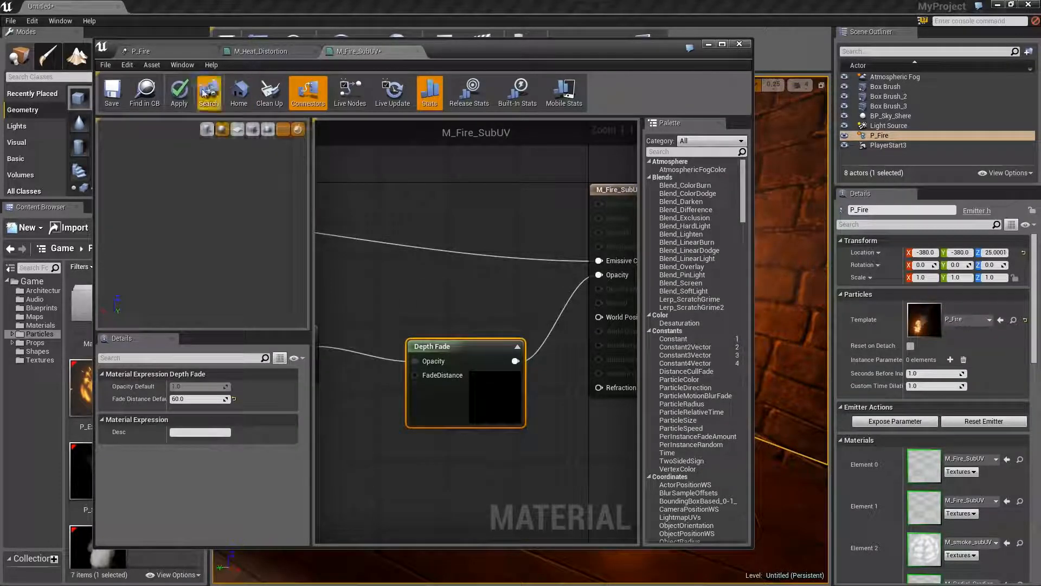
click(179, 92)
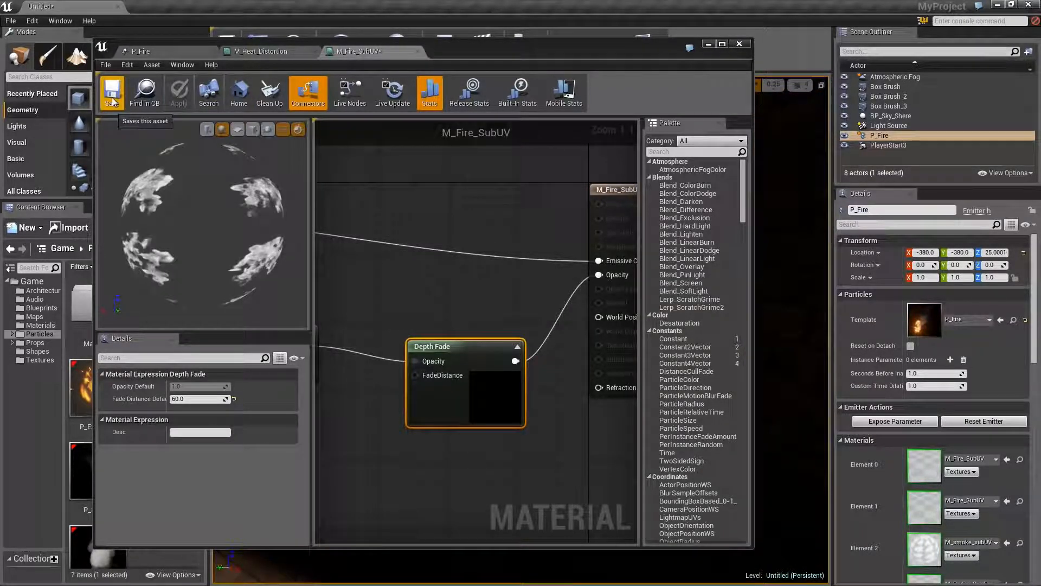
View the depth-faded fire against the brick wall, and move the emitter away from it along Y to -310
drag(521, 43, 1040, 72)
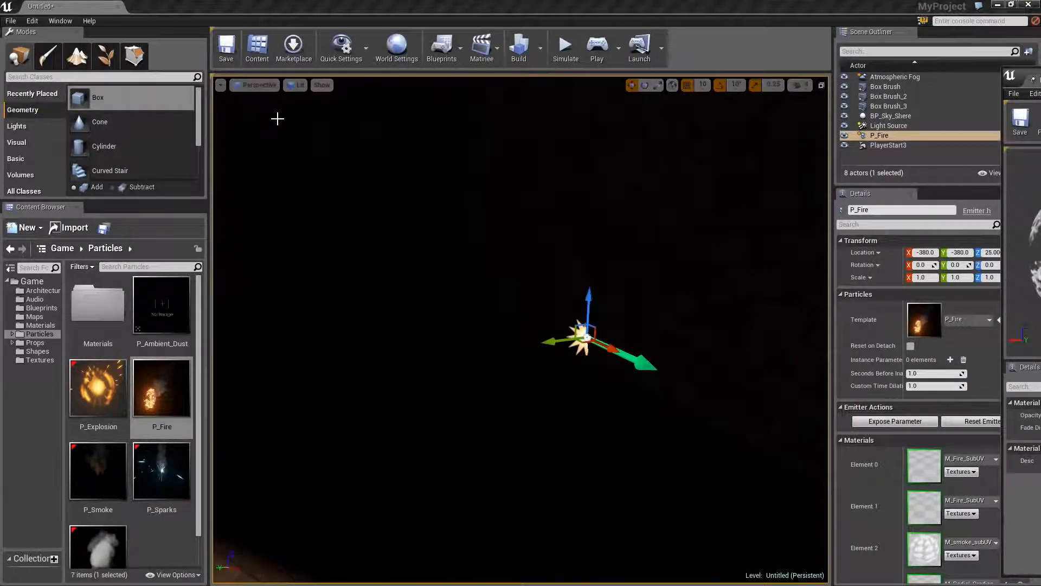
mouse_move(430, 156)
right_down()
mouse_move(430, 176)
mouse_move(448, 162)
right_up()
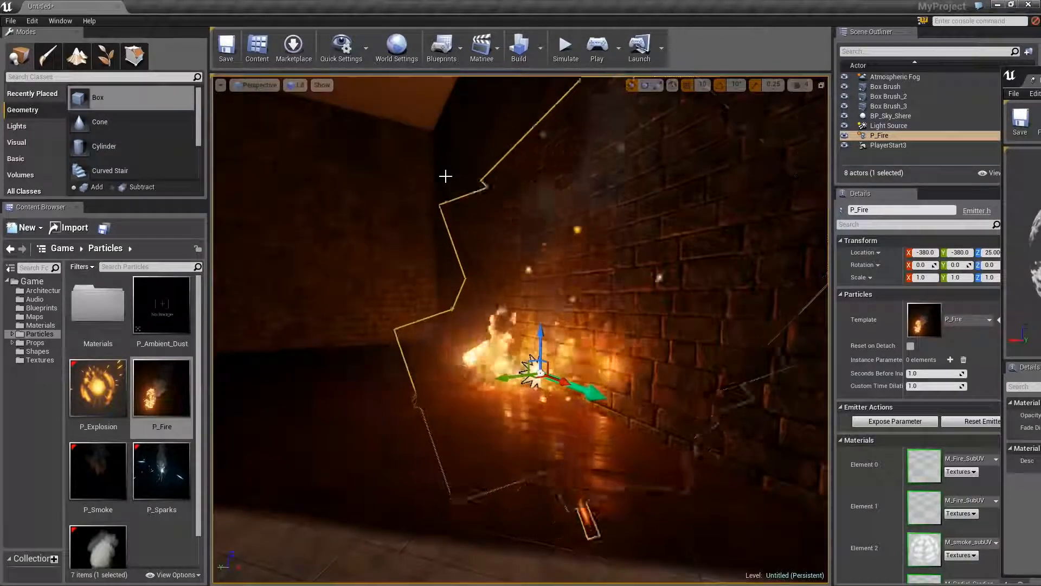
mouse_move(491, 254)
right_down()
mouse_move(475, 254)
mouse_move(513, 253)
mouse_move(485, 256)
right_up()
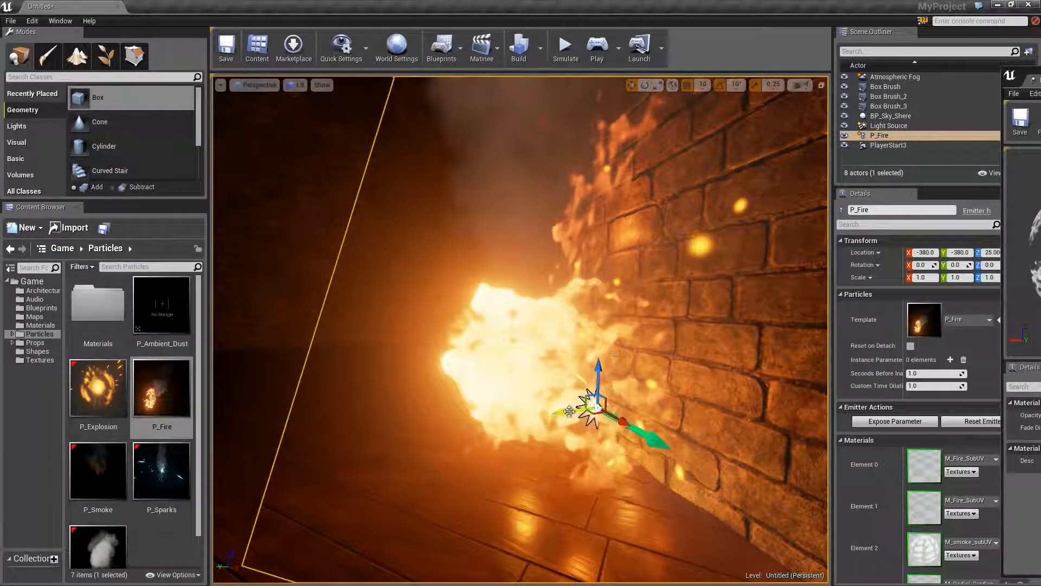
drag(569, 410, 364, 437)
scroll(470, 202, down, 8)
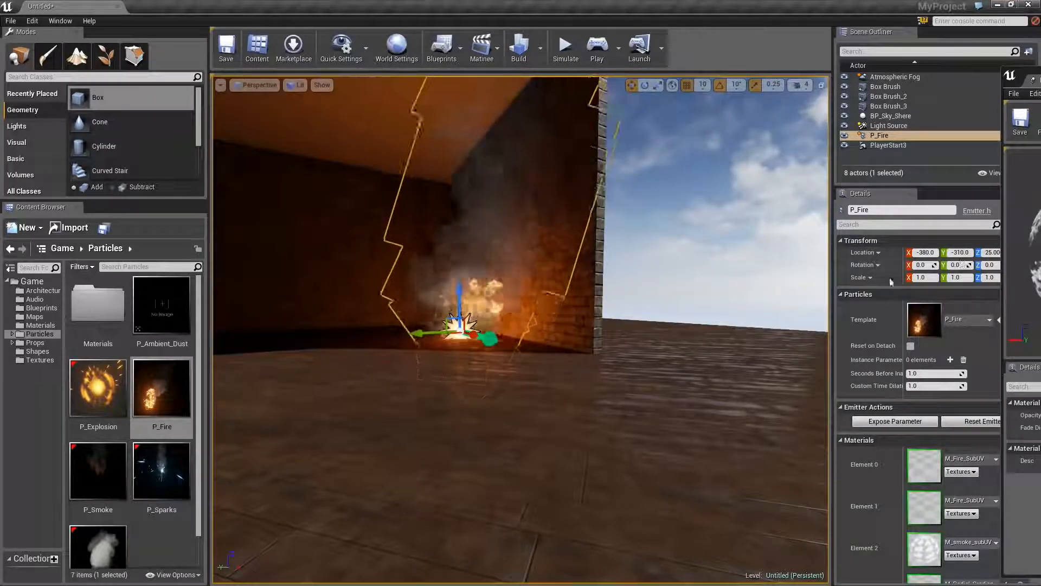
Delete the fire emitter from the level and close the fire and material editor window
drag(635, 319, 671, 294)
key(Delete)
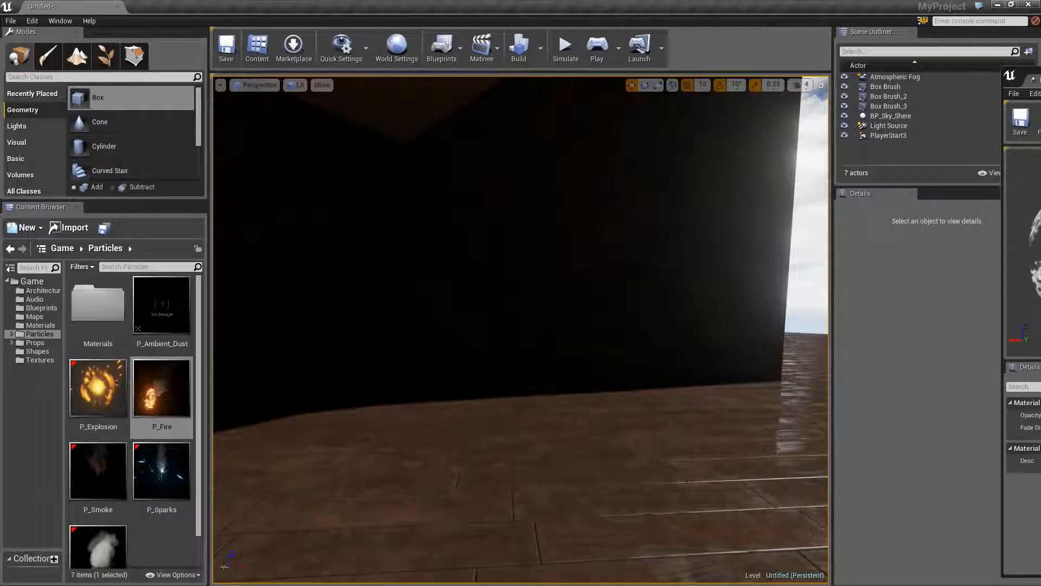
drag(1040, 76, 805, 40)
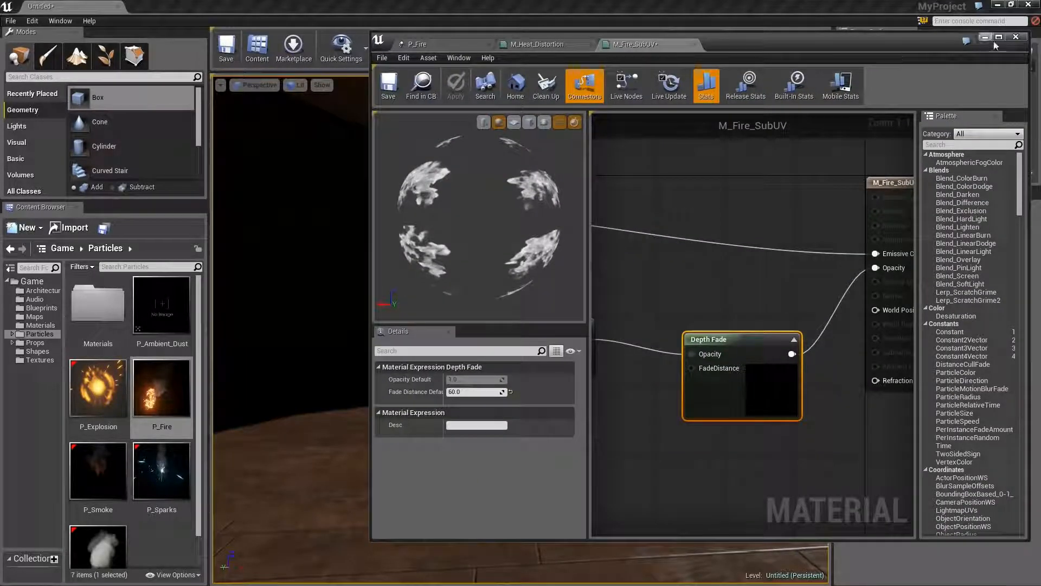
click(1016, 37)
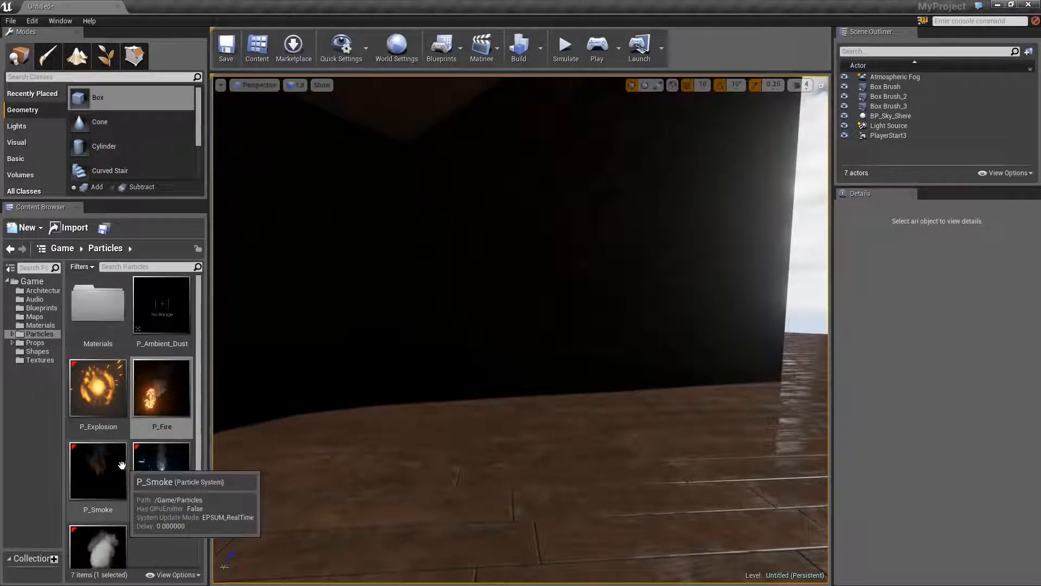
Place the P_Explosion particle system in the room and raise it to a Z of 105
drag(98, 388, 414, 365)
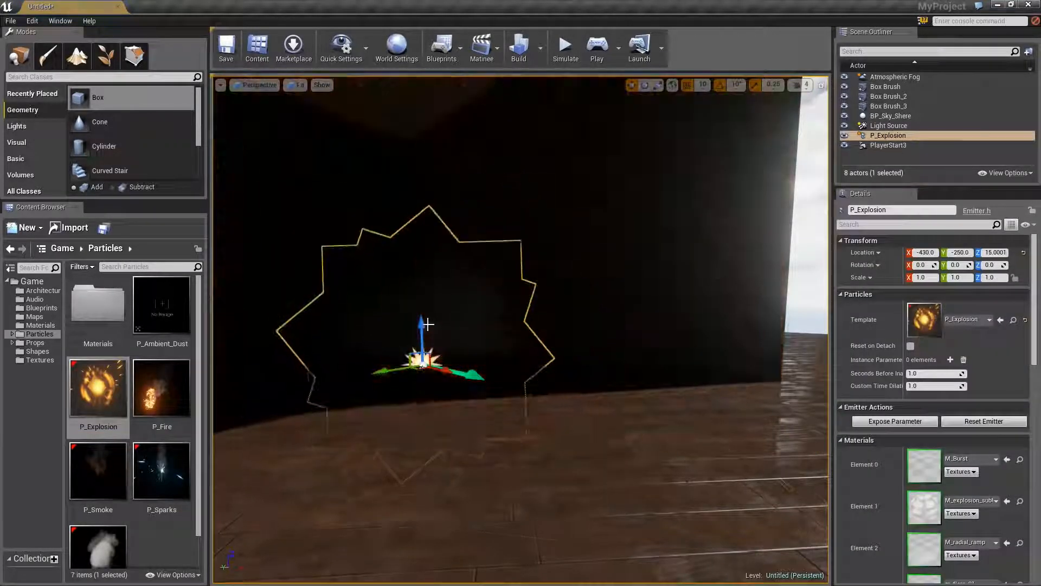
drag(424, 325, 422, 225)
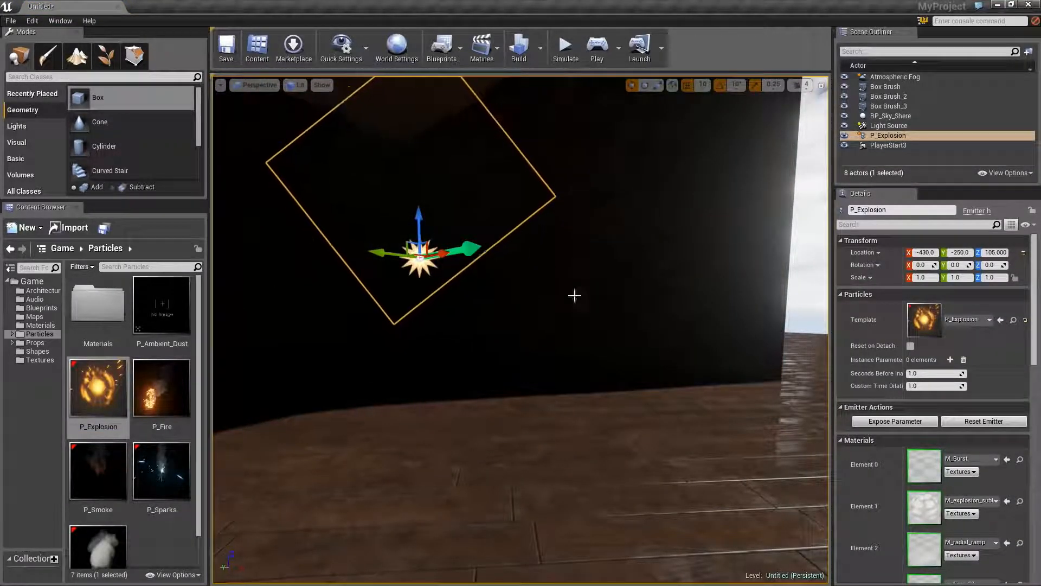
mouse_move(575, 296)
right_down()
mouse_move(532, 296)
mouse_move(547, 244)
mouse_move(580, 307)
right_up()
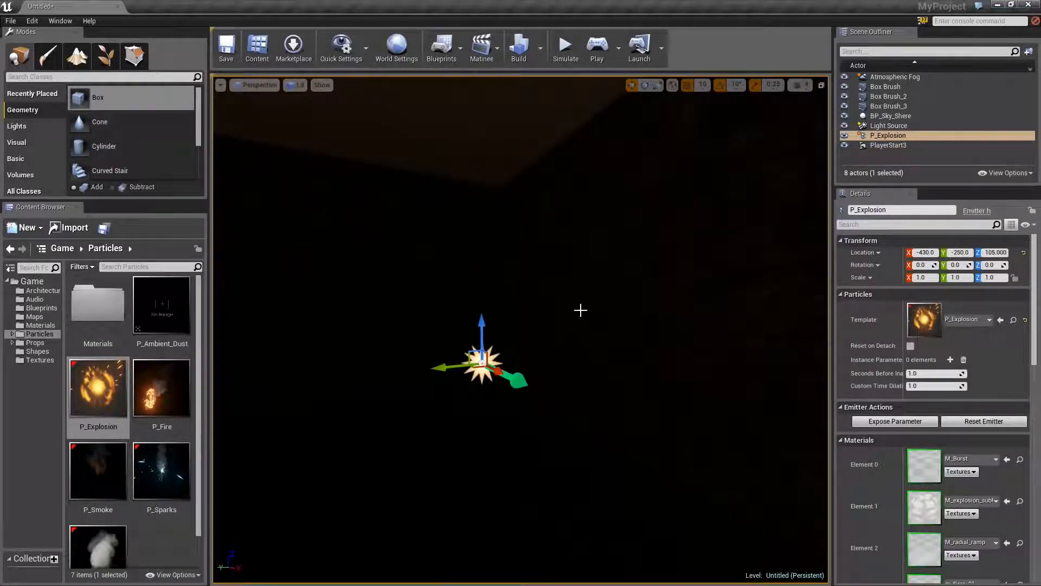
Open P_Explosion in a maximized editor and examine the Spawn burst lists of the Shockwave and FireBall emitters
double_click(917, 317)
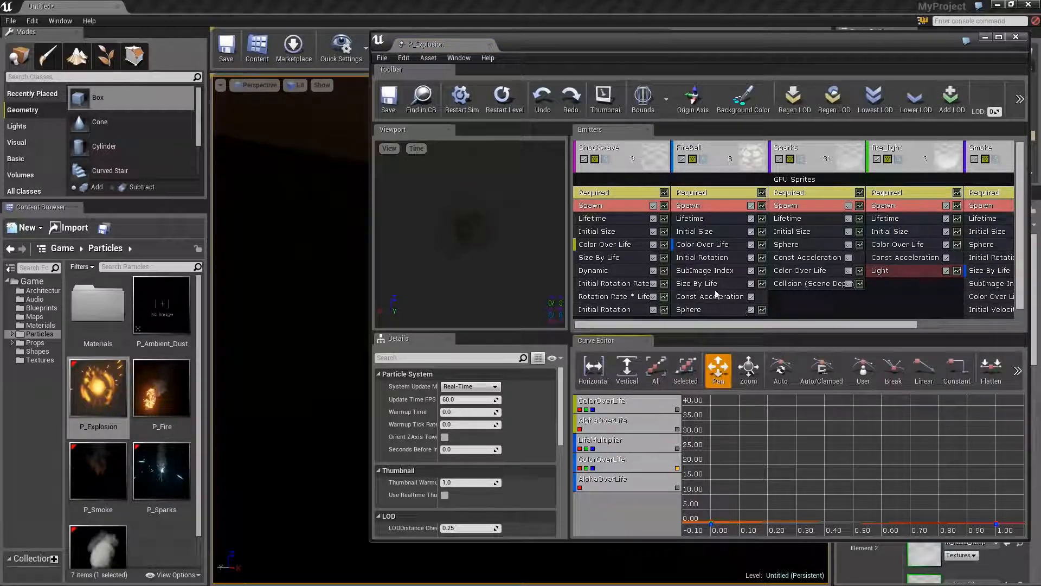
double_click(676, 44)
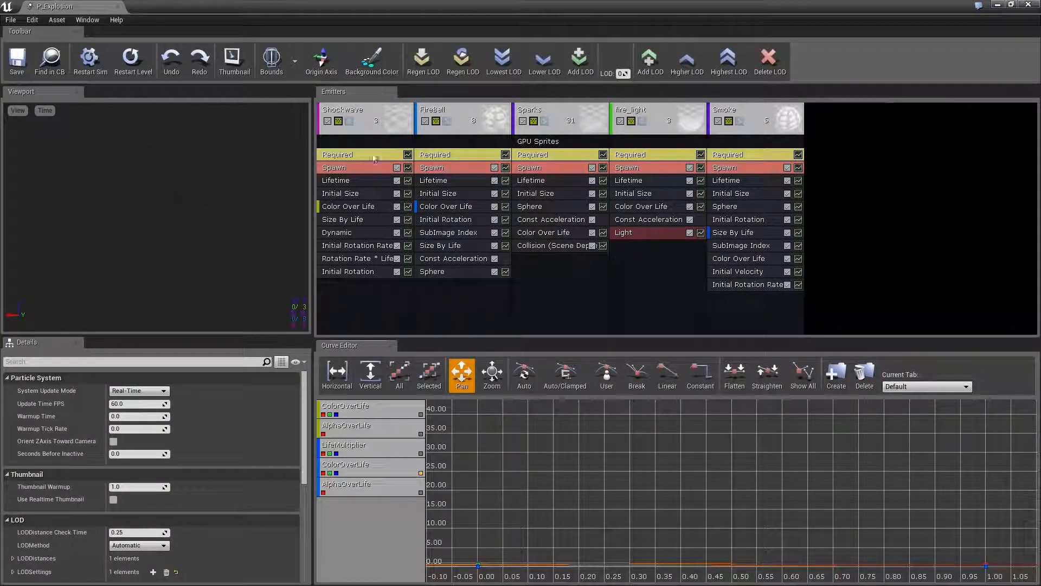
click(358, 168)
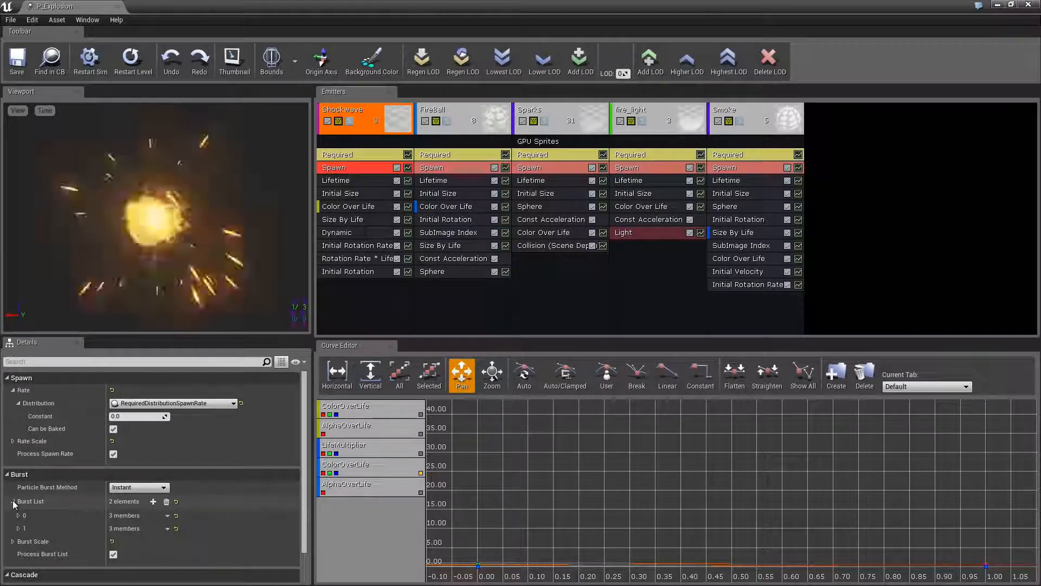
click(444, 168)
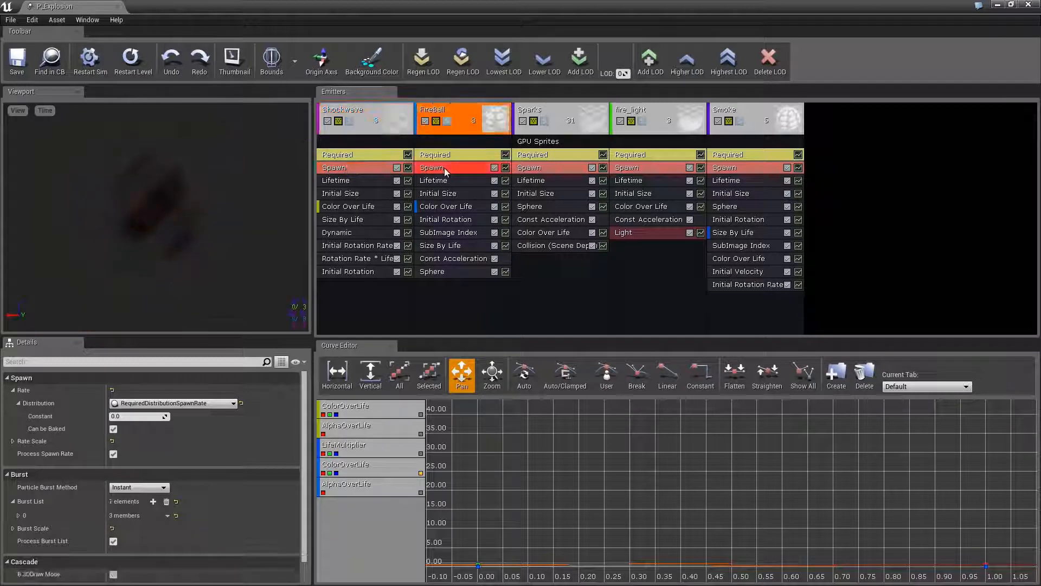
click(18, 516)
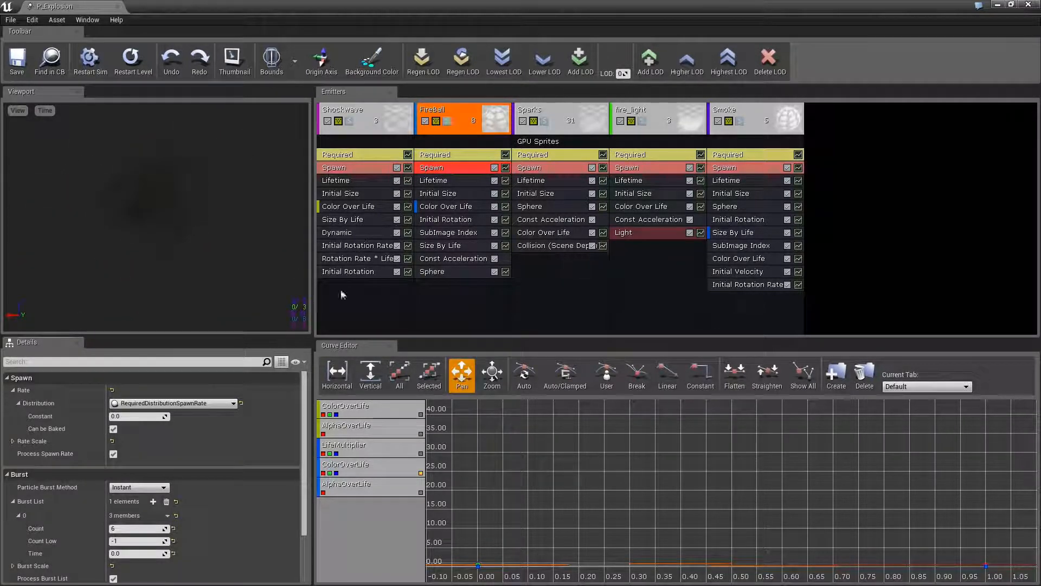
scroll(305, 460, down, 2)
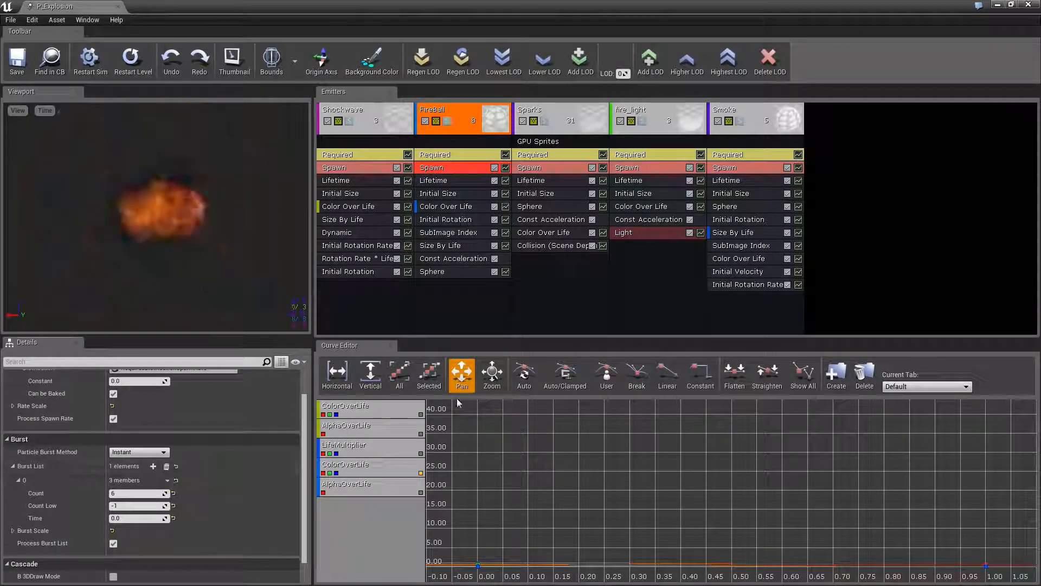
Review the FireBall emitter's spawn rate and burst settings, and close the P_Explosion particle editor
drag(306, 455, 305, 429)
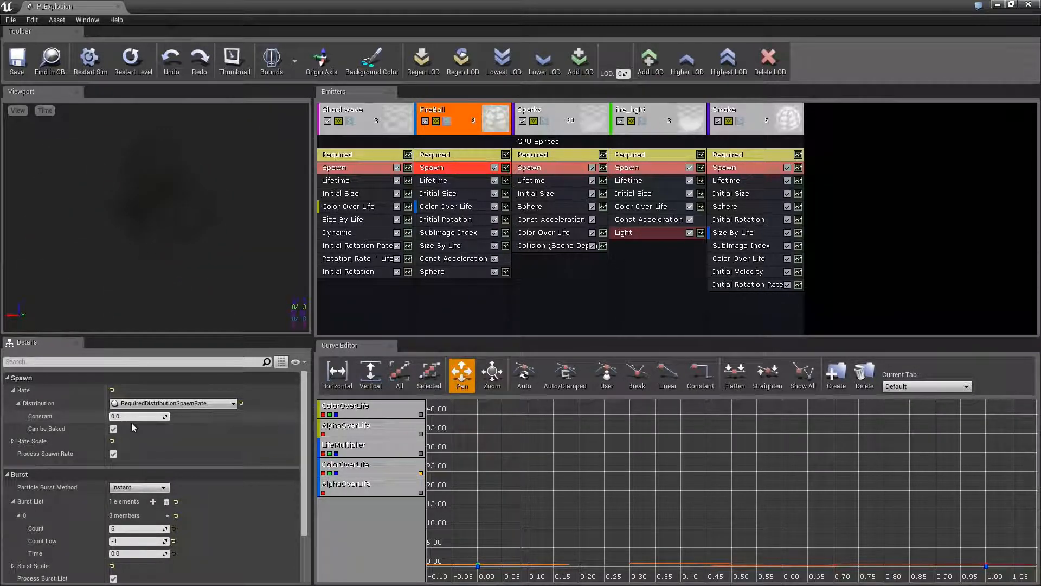
drag(305, 436, 304, 466)
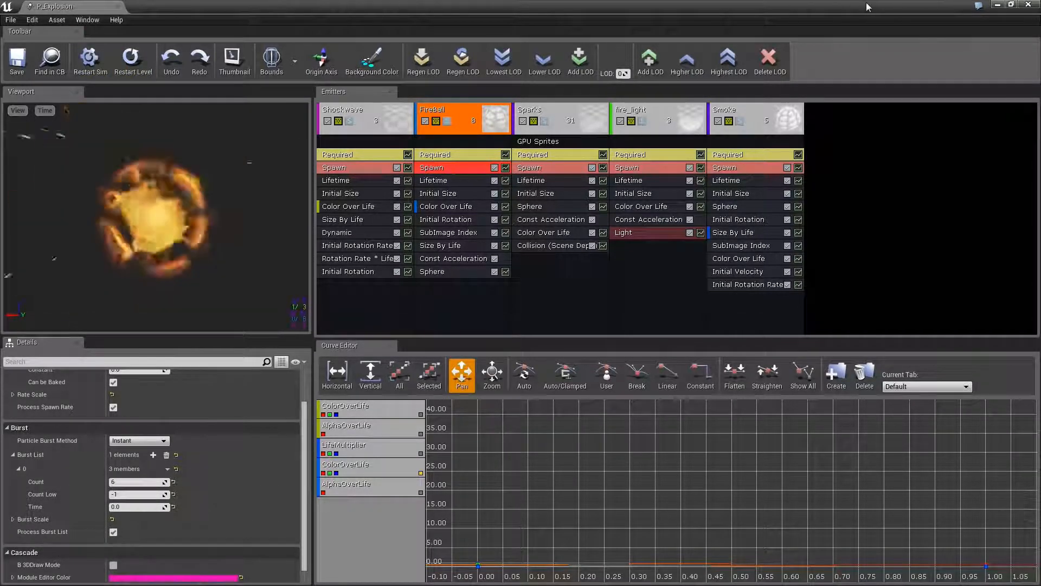
click(1028, 4)
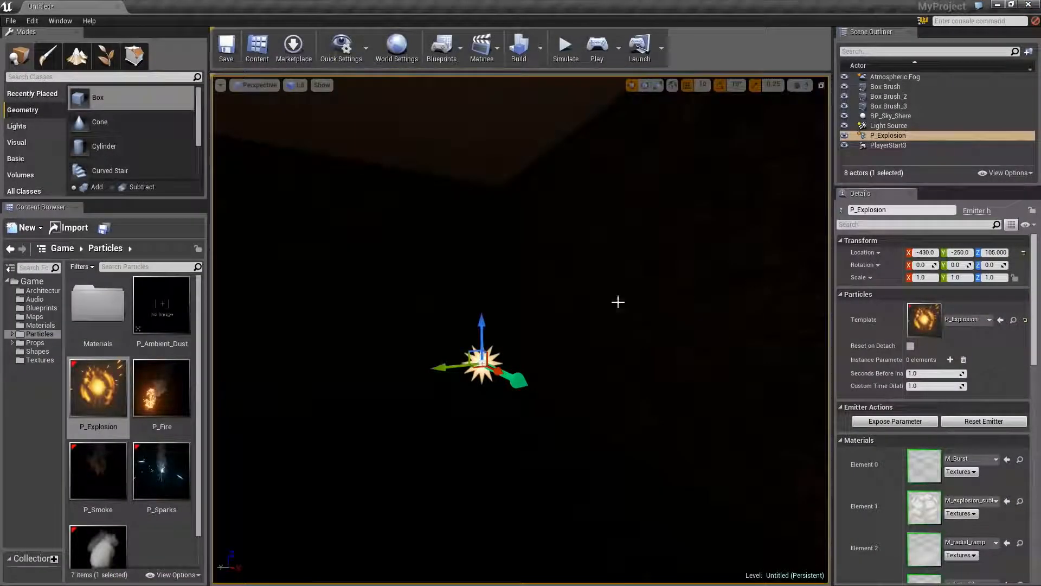
scroll(606, 289, down, 3)
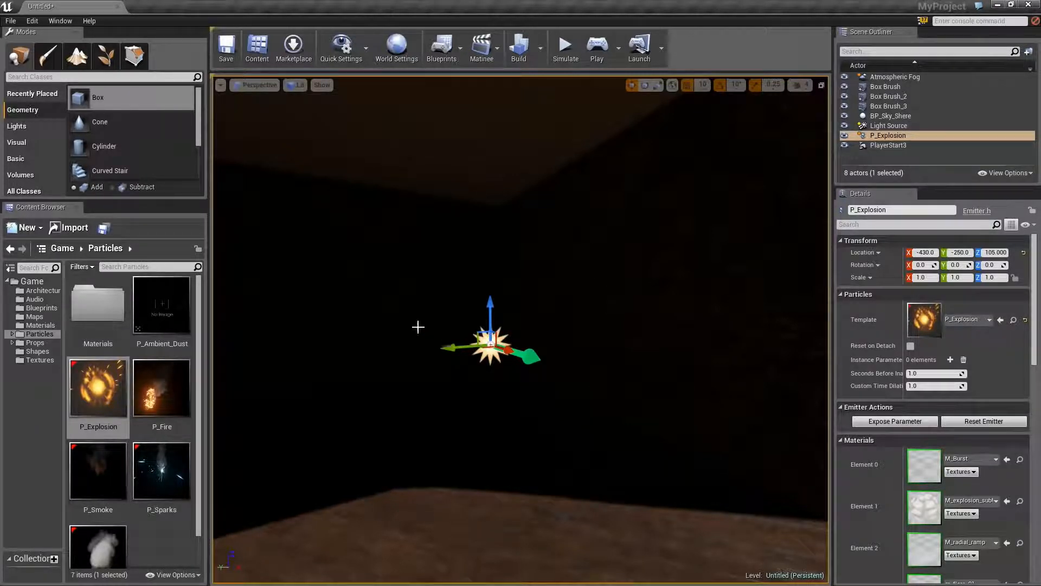
Open Blueprint_Effect_Explosion from the Blueprints folder and show its event graph
click(41, 308)
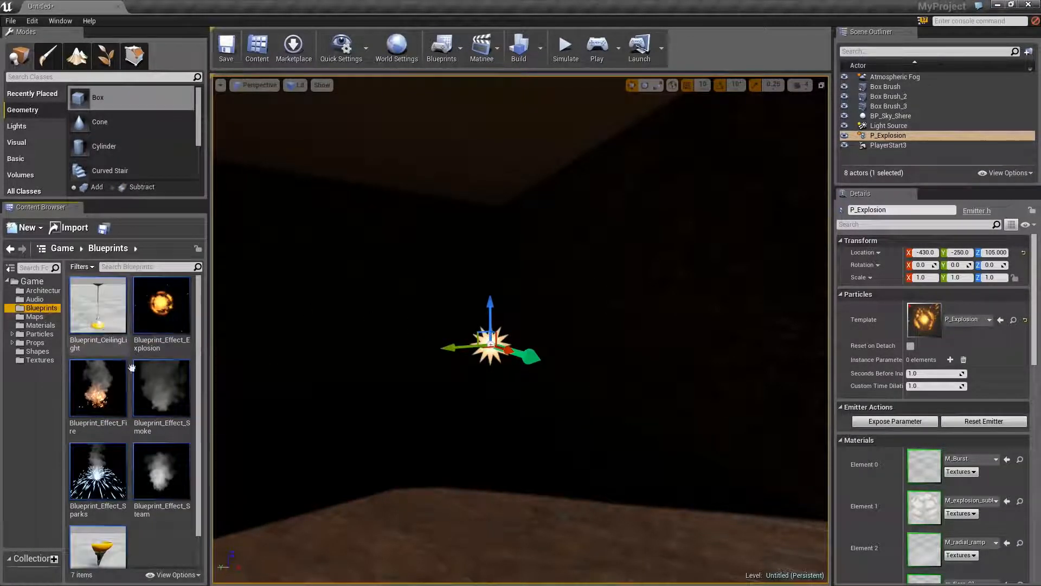
double_click(161, 308)
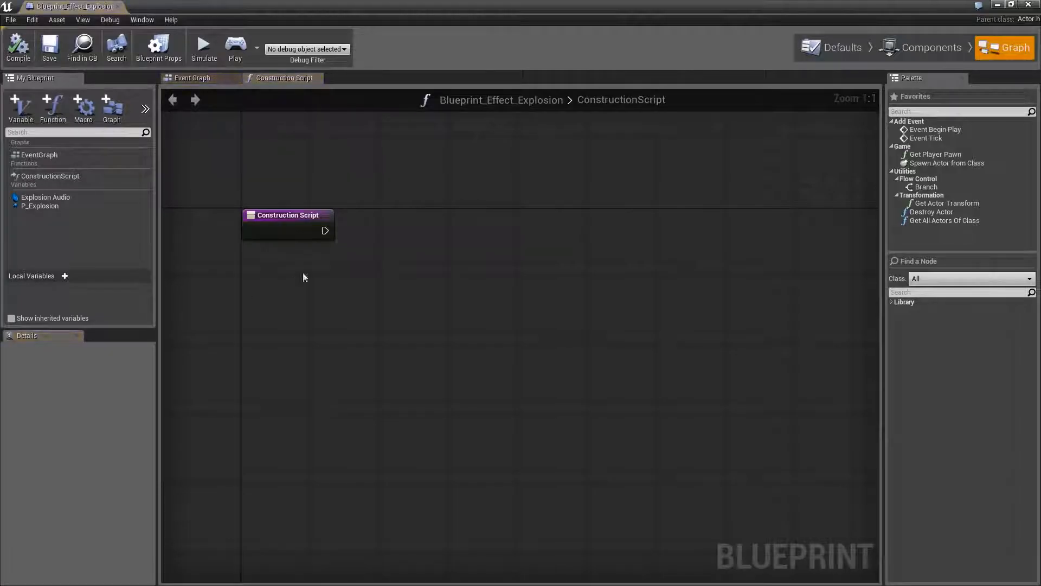
click(204, 79)
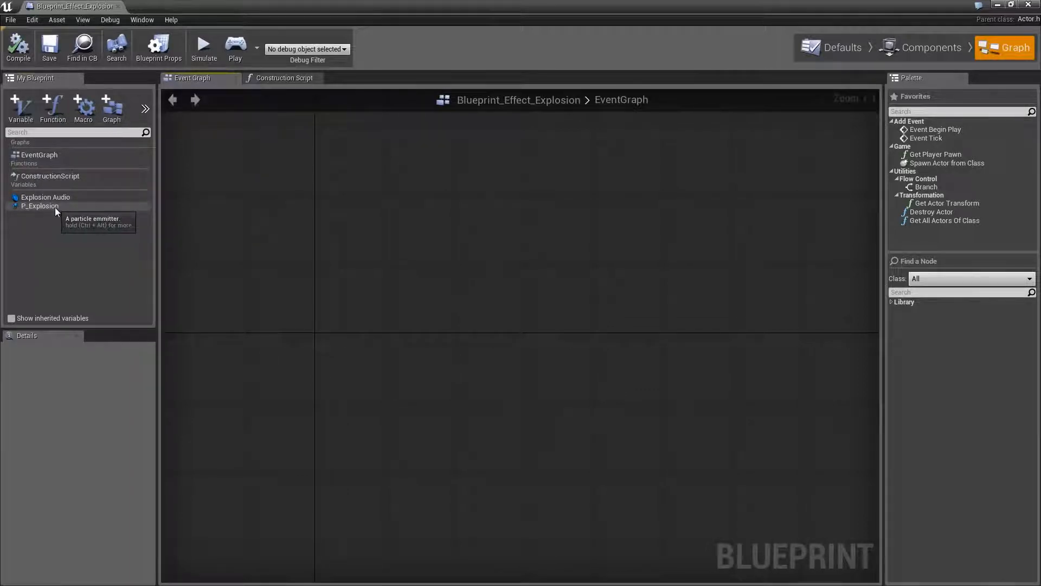
drag(54, 207, 313, 321)
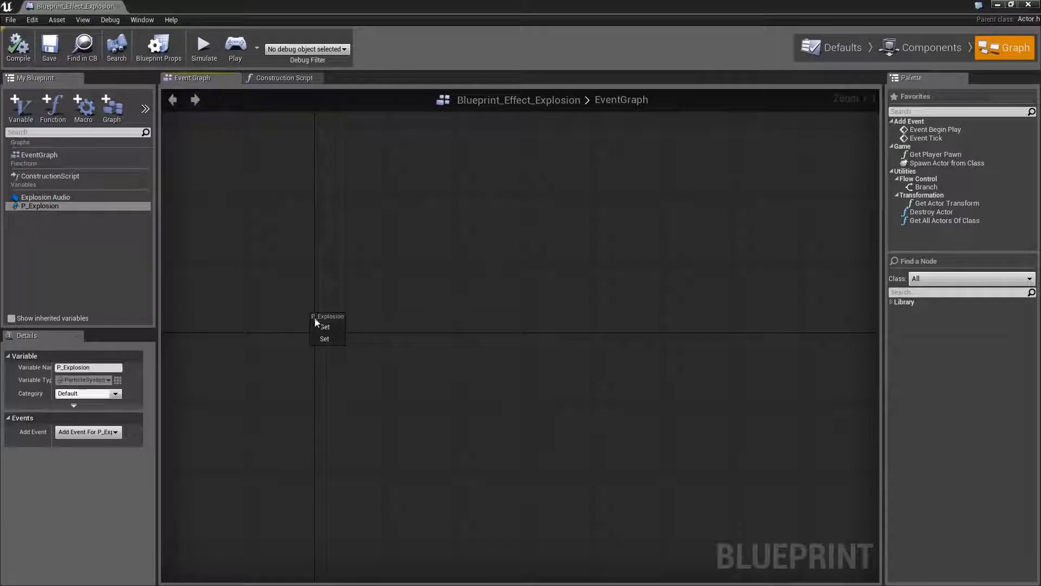
right_click(298, 237)
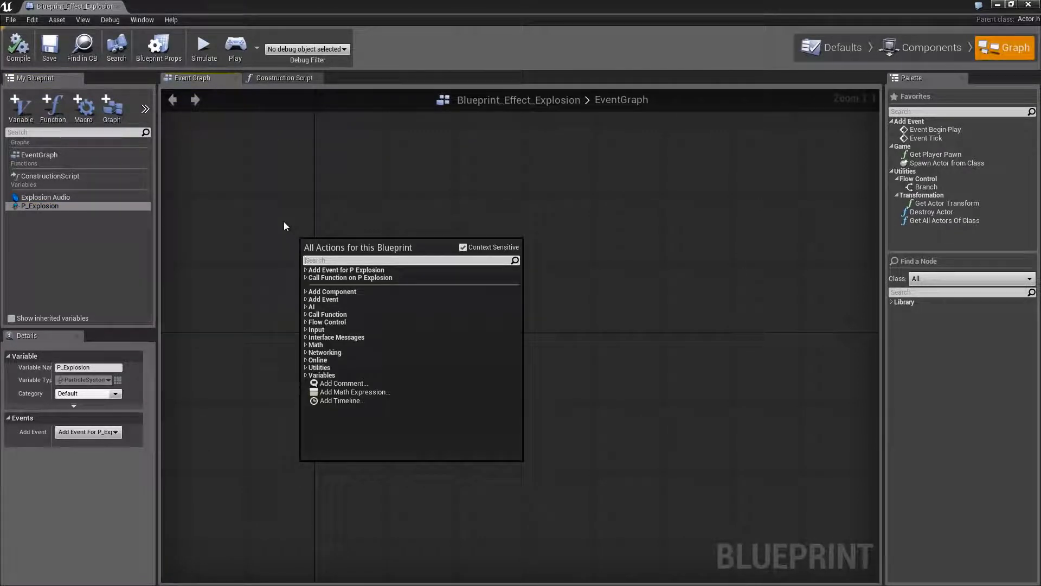
click(282, 220)
scroll(425, 220, down, 12)
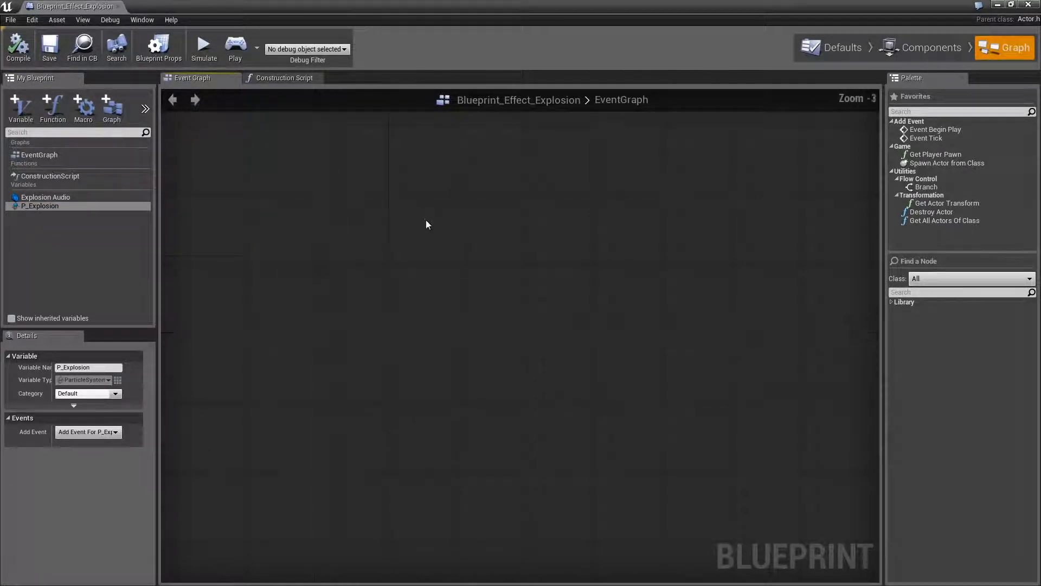
click(925, 47)
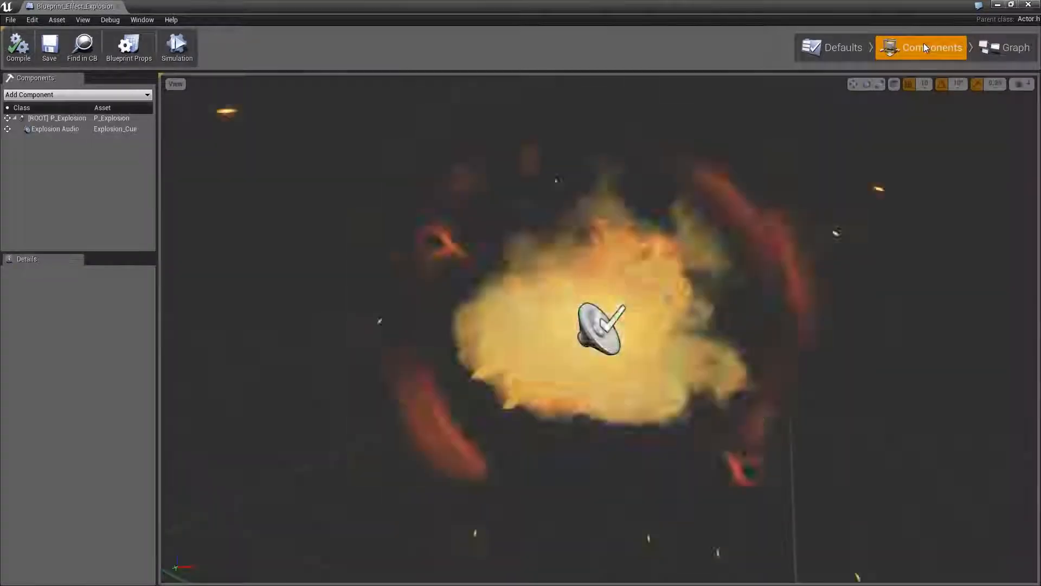
click(1005, 47)
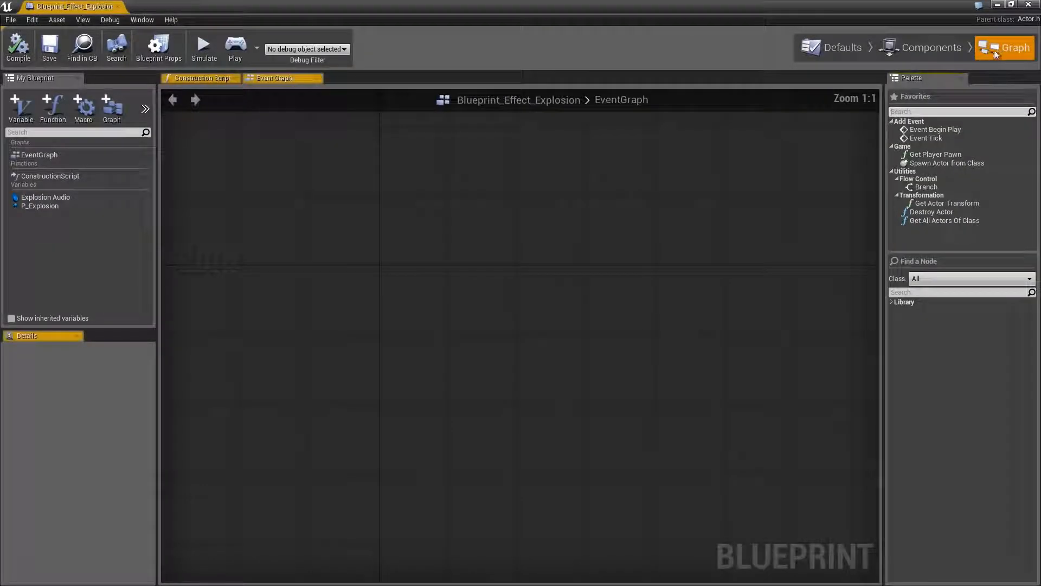
right_click(336, 252)
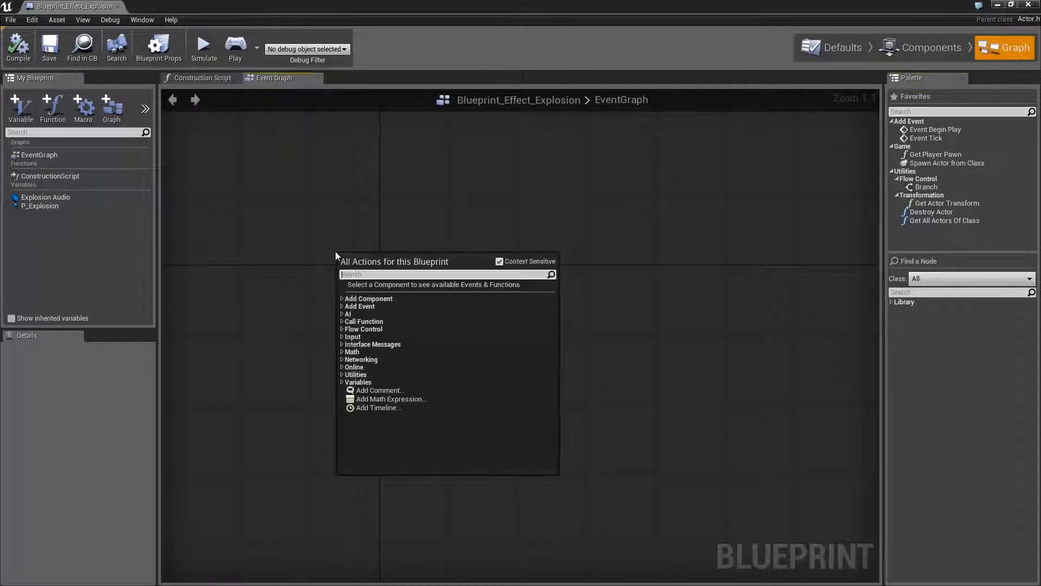
click(273, 213)
Add an Event Begin Play node to the explosion blueprint's event graph
right_click(275, 213)
text(begi)
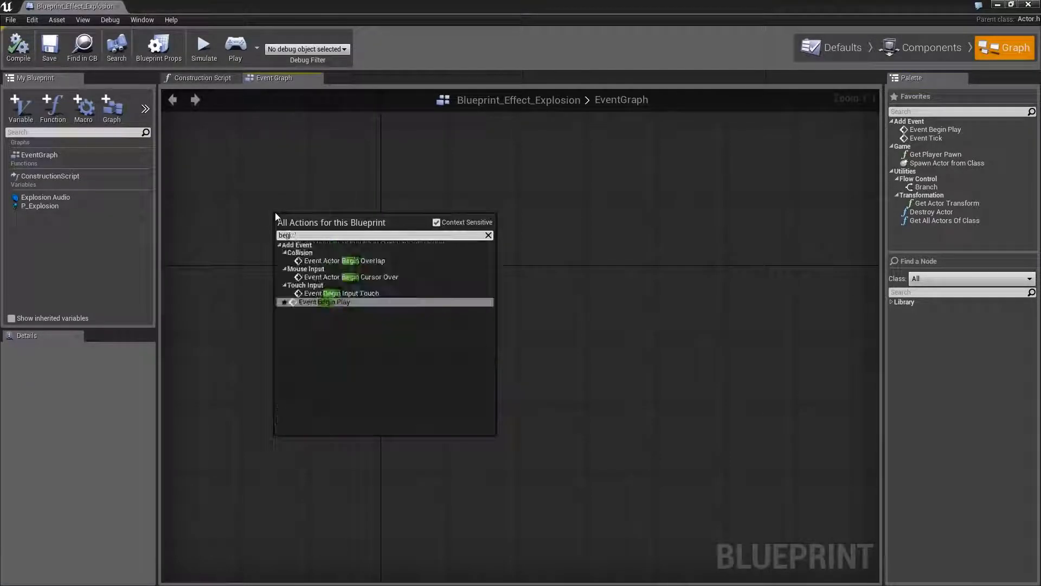
text(n play)
key(Return)
Add a Delay node with a duration of 3, connected to the output of Event Begin Play
right_drag(472, 385, 445, 416)
drag(389, 285, 395, 288)
text(delay)
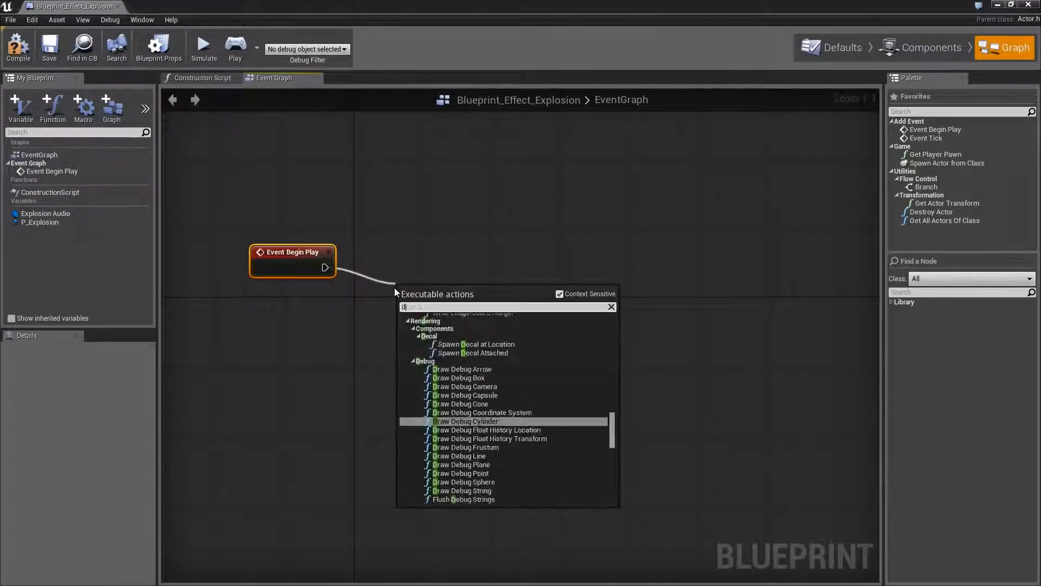
key(Return)
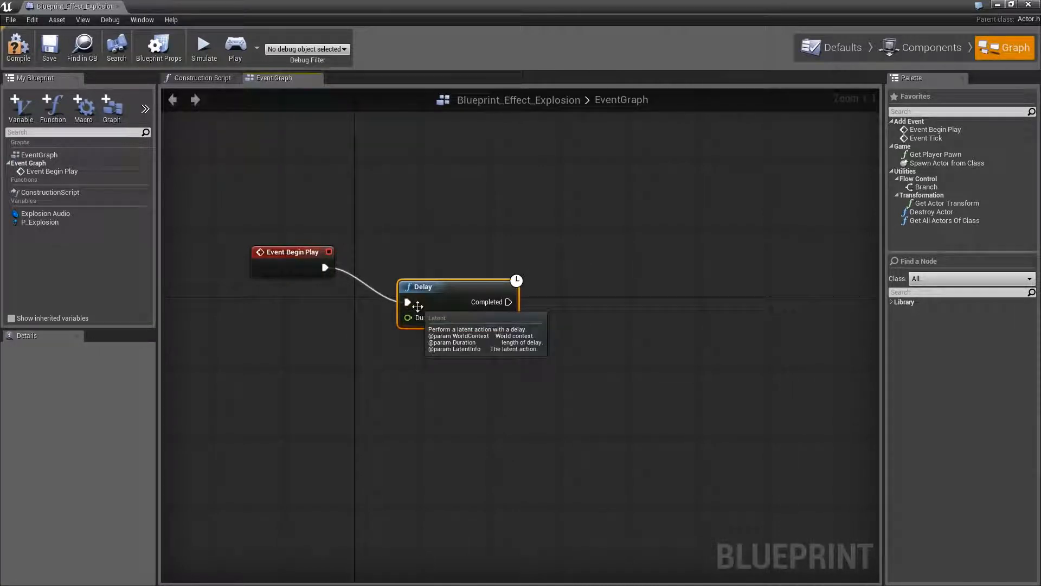
right_drag(348, 421, 294, 421)
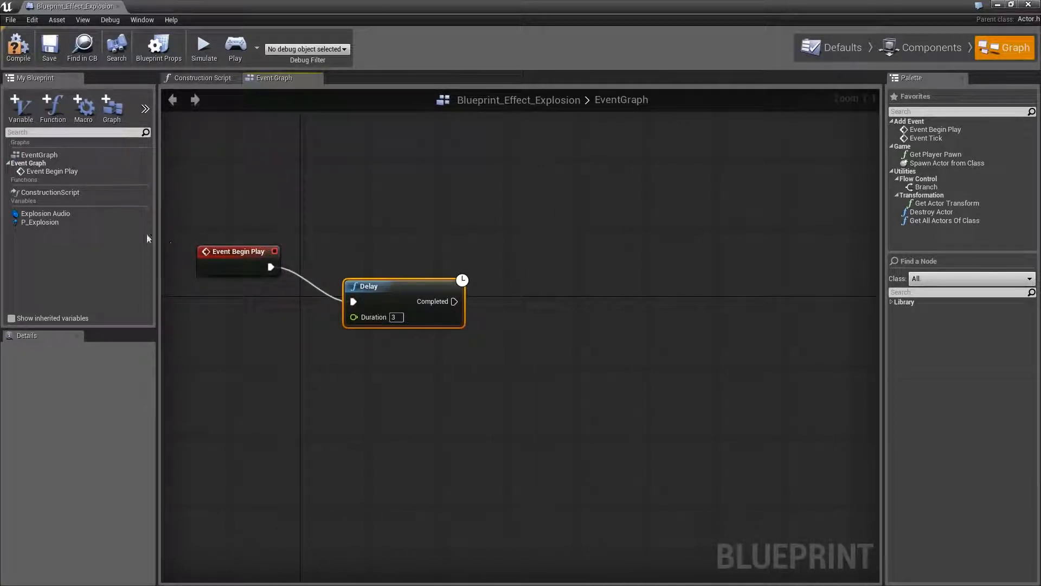
Add an Explosion Audio reference with an Activate node, and run Activate from the Delay's Completed output
drag(66, 214, 541, 335)
click(454, 370)
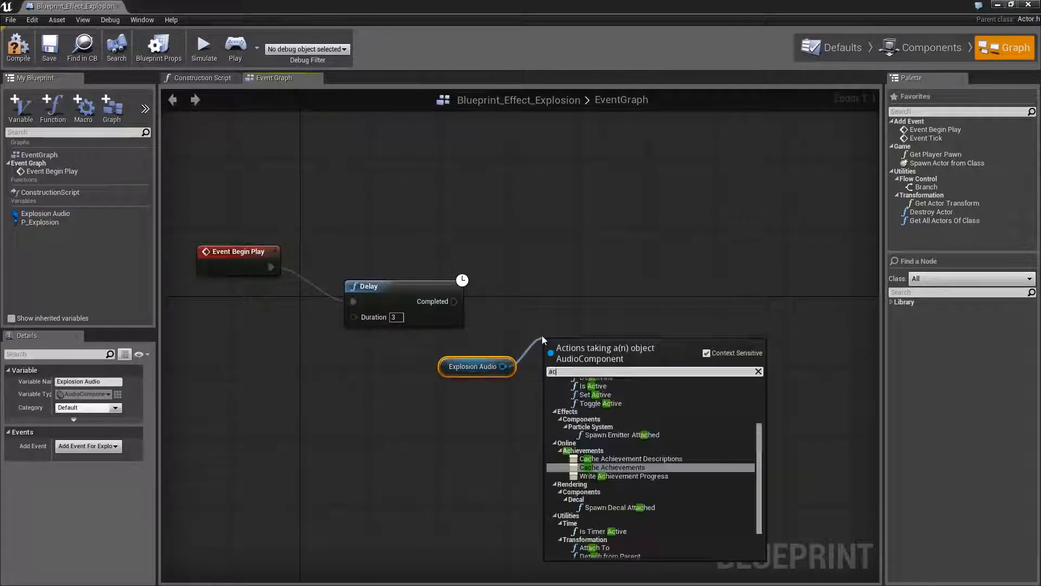
text(activat)
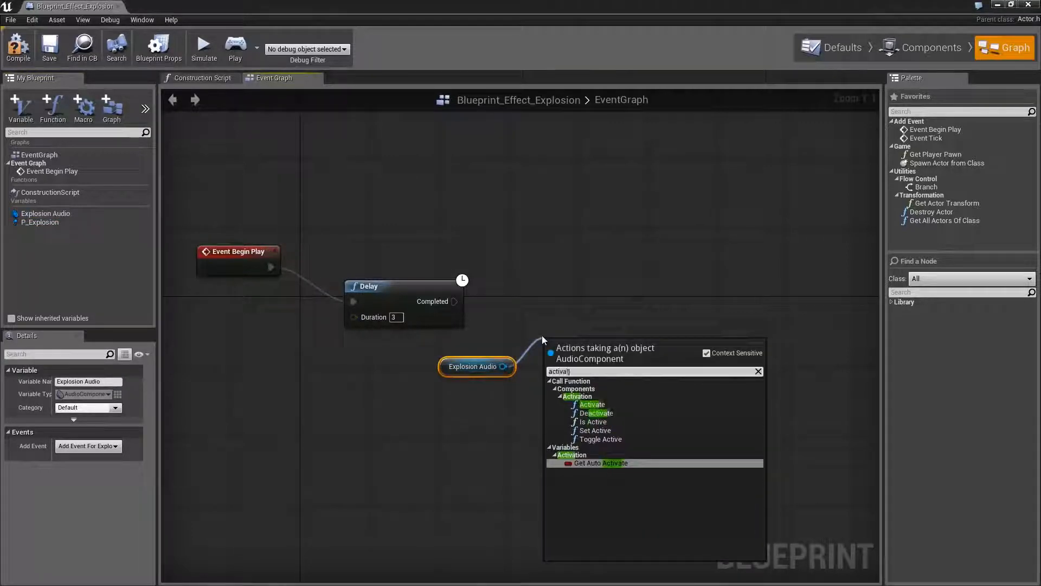
click(592, 404)
drag(571, 346, 597, 302)
drag(455, 302, 527, 329)
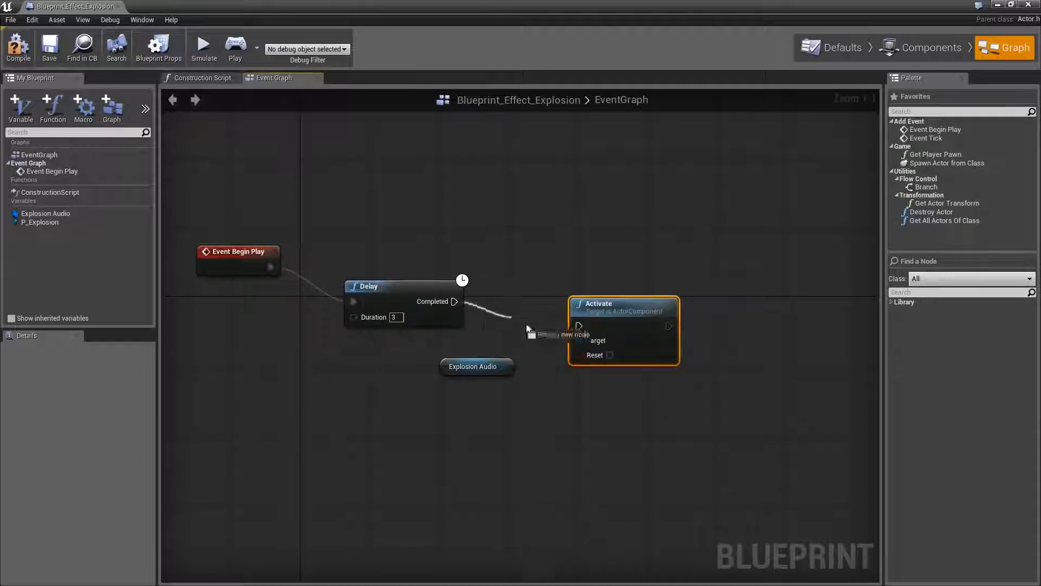
drag(454, 370, 437, 361)
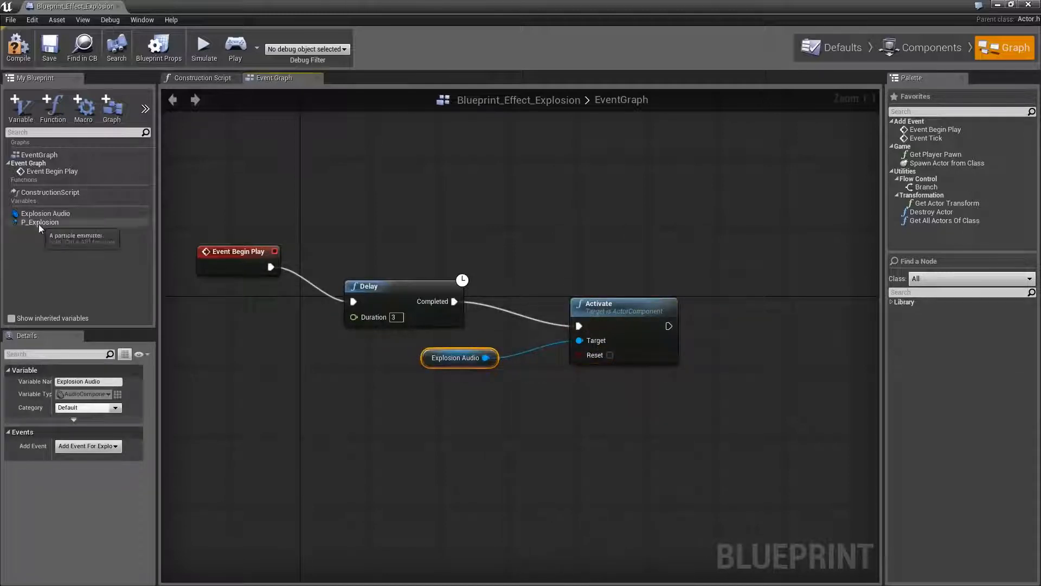
Connect a P_Explosion reference to the Activate node's Target, place it below Explosion Audio, and compile the blueprint
drag(49, 222, 579, 340)
click(444, 425)
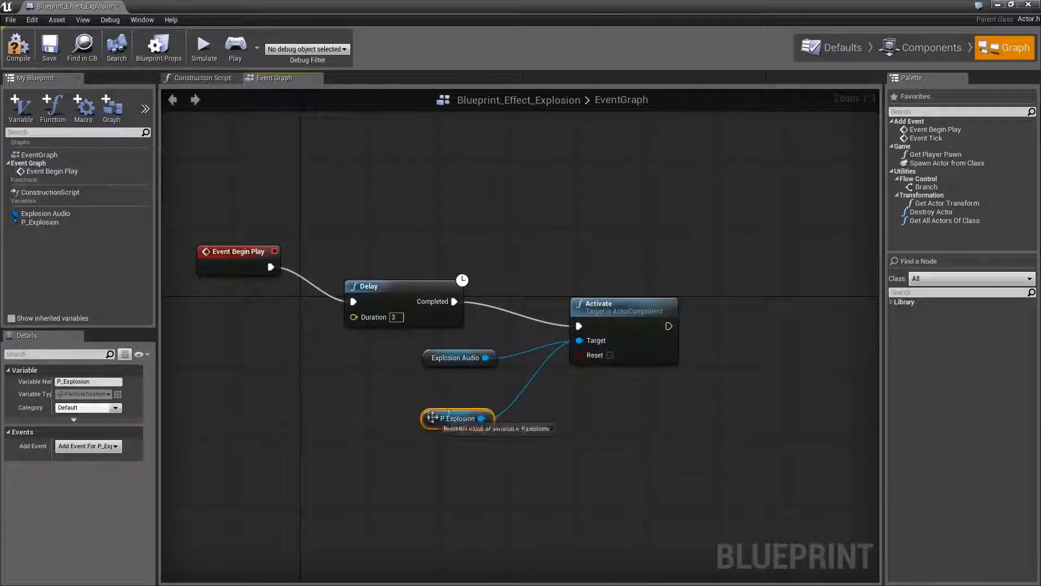
drag(447, 412, 474, 386)
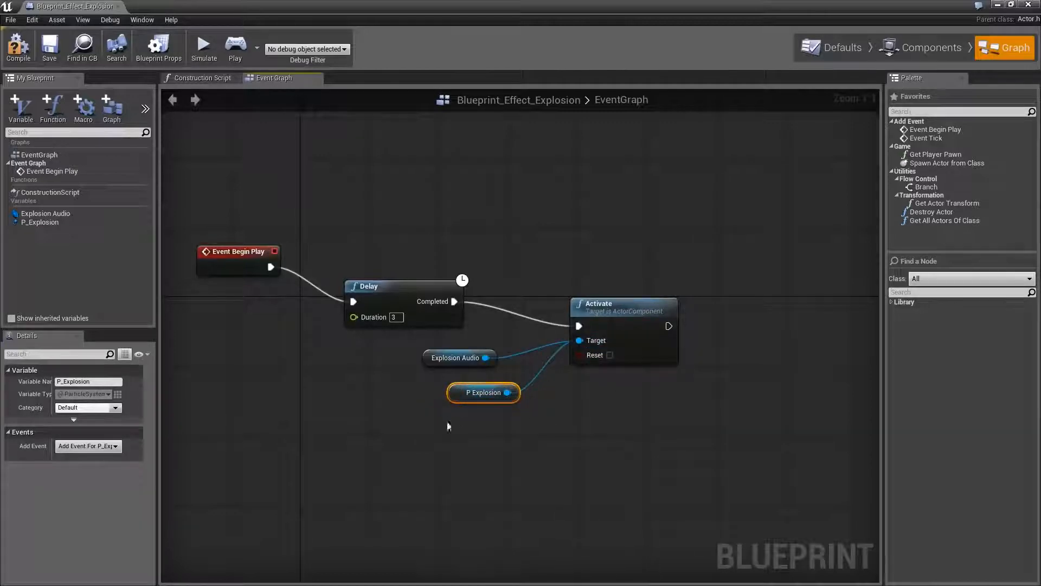
click(15, 59)
Place Blueprint_Effect_Explosion in the room at about X -390, Y -170, Z 35, then play-test the level and stop it
drag(221, 13, 1035, 125)
drag(161, 316, 419, 437)
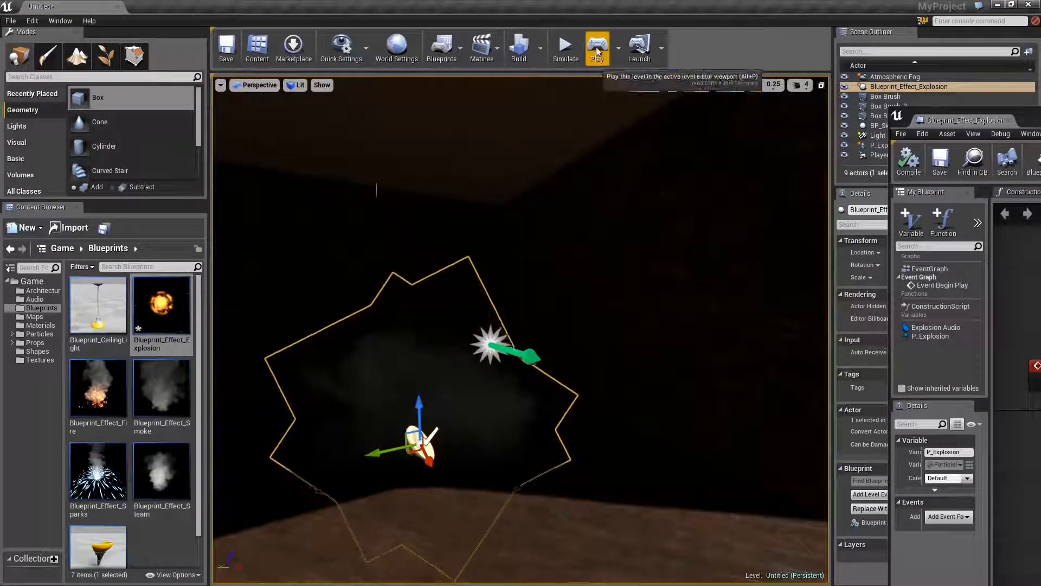
click(597, 46)
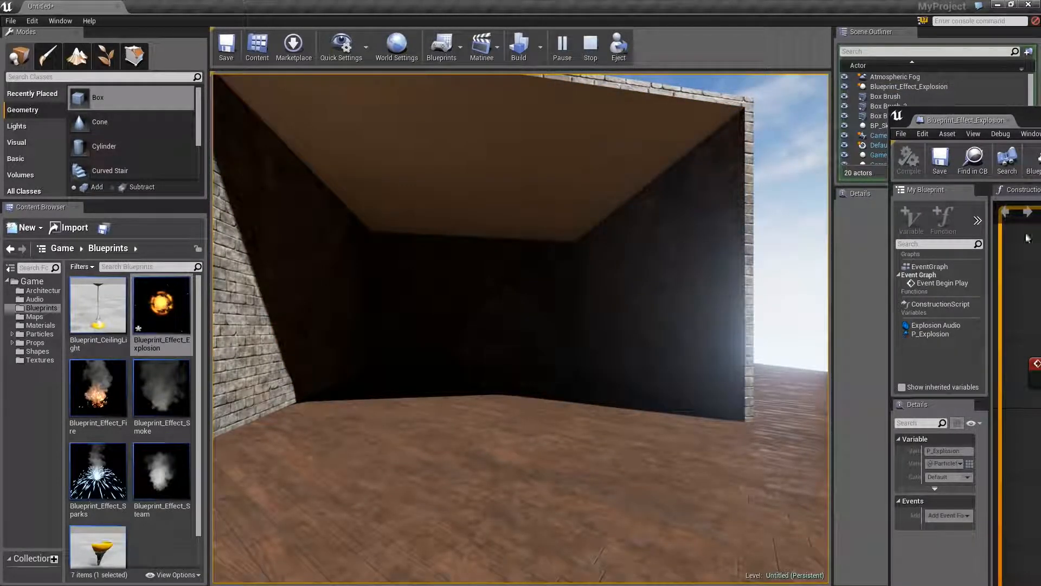
drag(1040, 115, 580, 53)
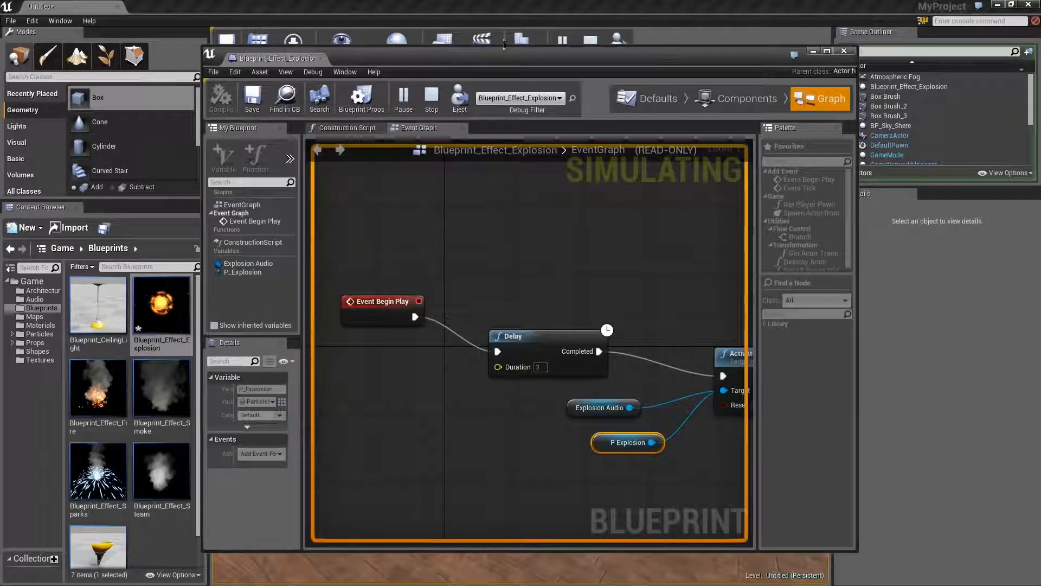
click(432, 102)
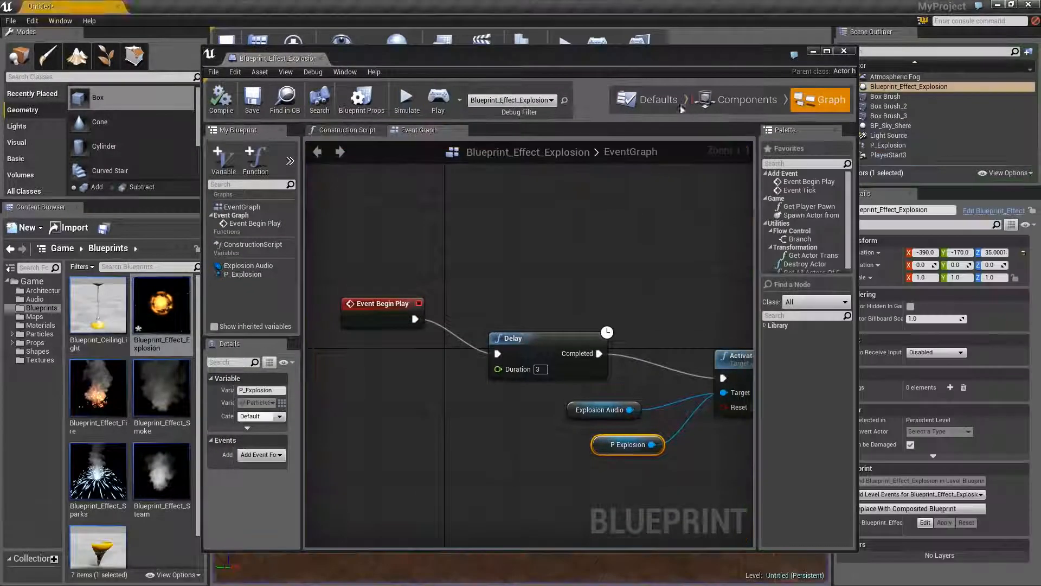
Turn off Auto Activate for the blueprint's P_Explosion component in the maximized editor
click(269, 183)
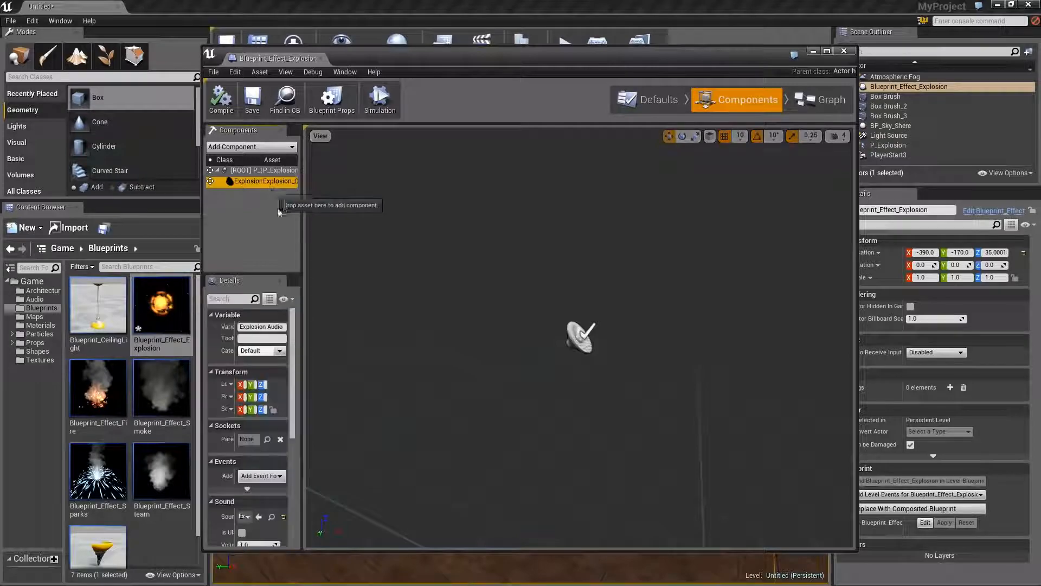
double_click(435, 58)
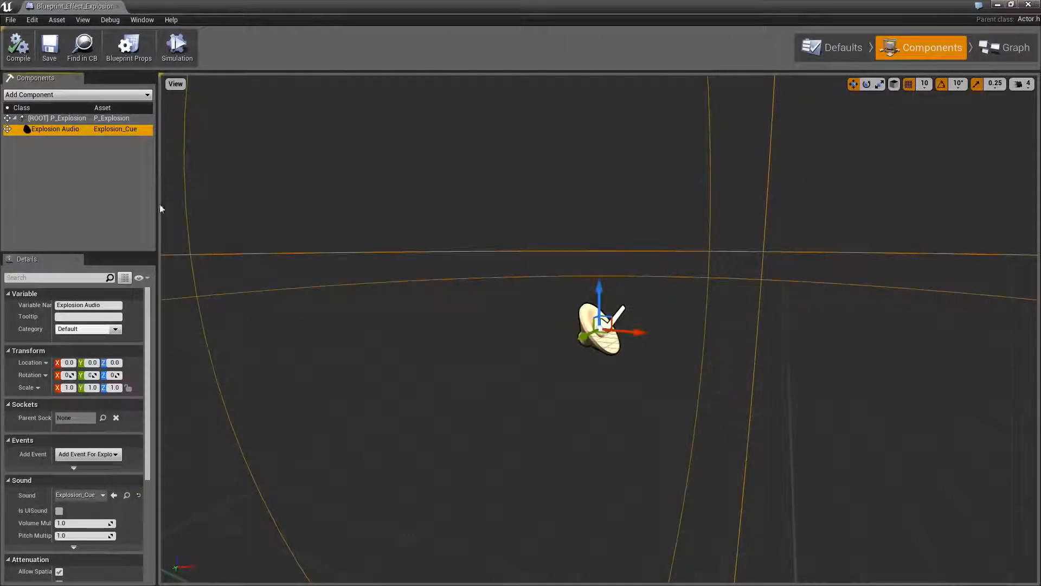
click(116, 119)
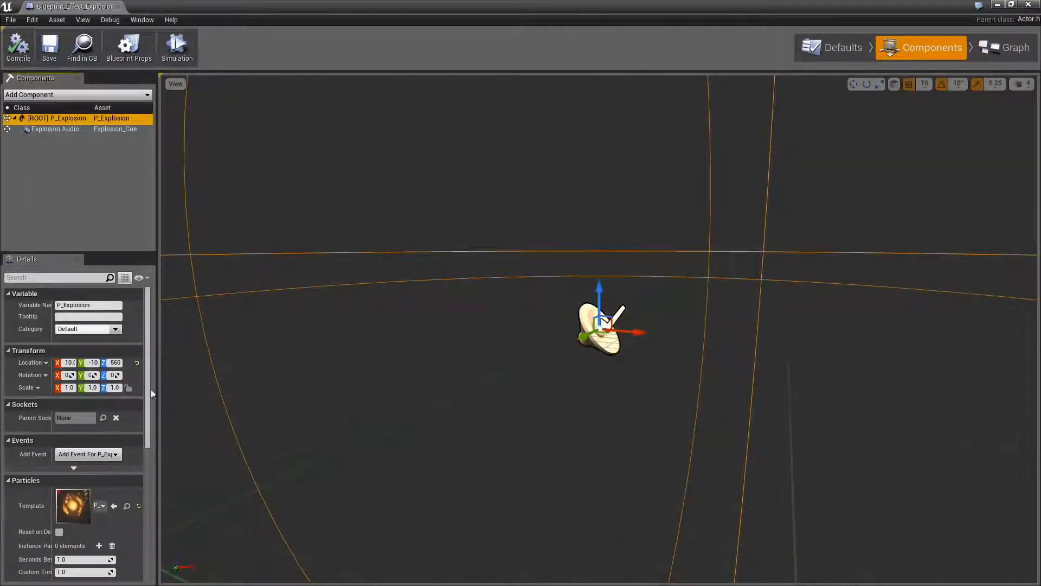
right_drag(120, 529, 121, 305)
click(59, 578)
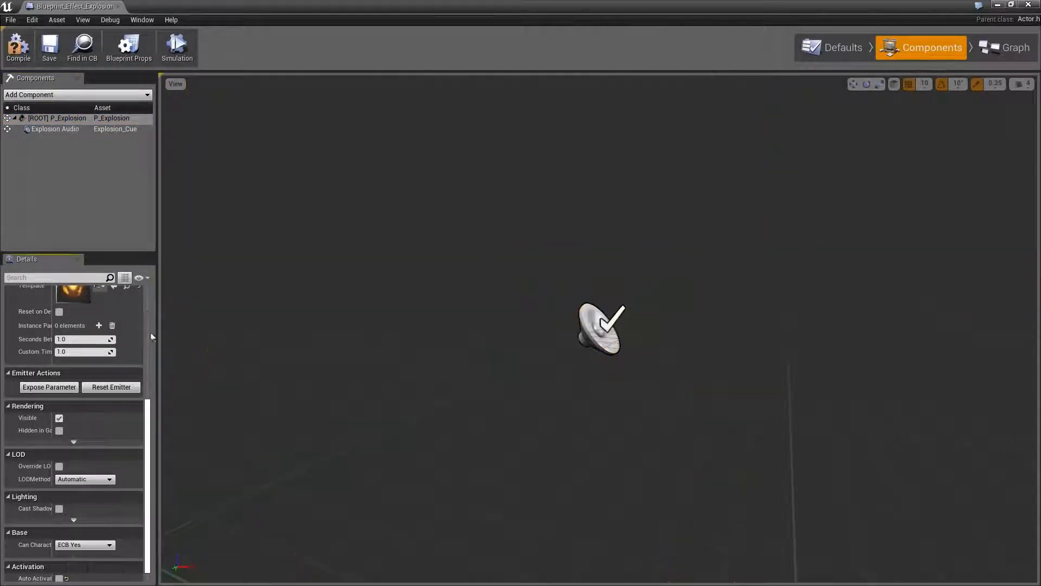
Turn off Auto Activate for the Explosion Audio component, compile the blueprint, and return to the level view
click(110, 131)
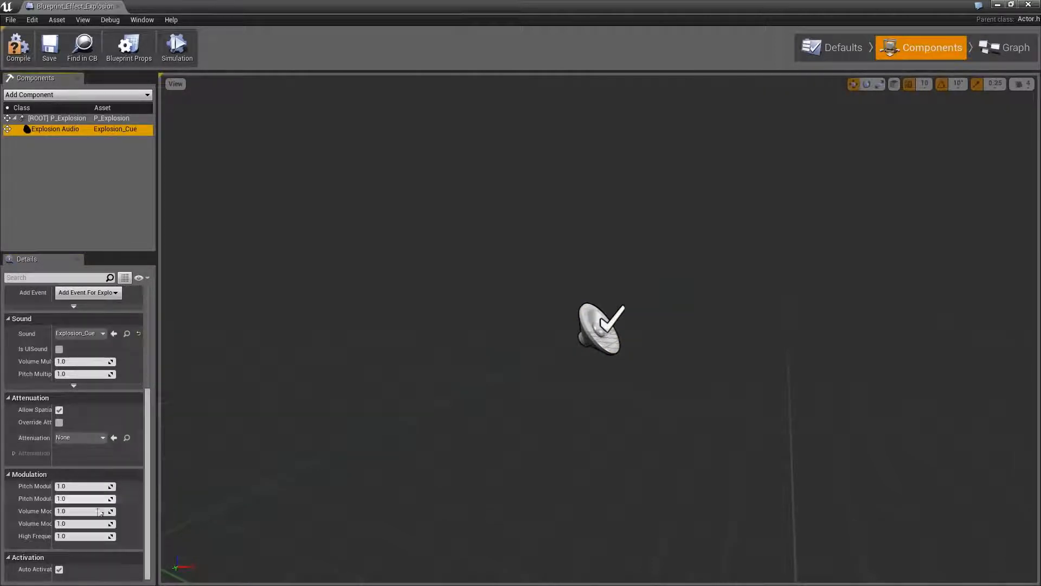
click(59, 569)
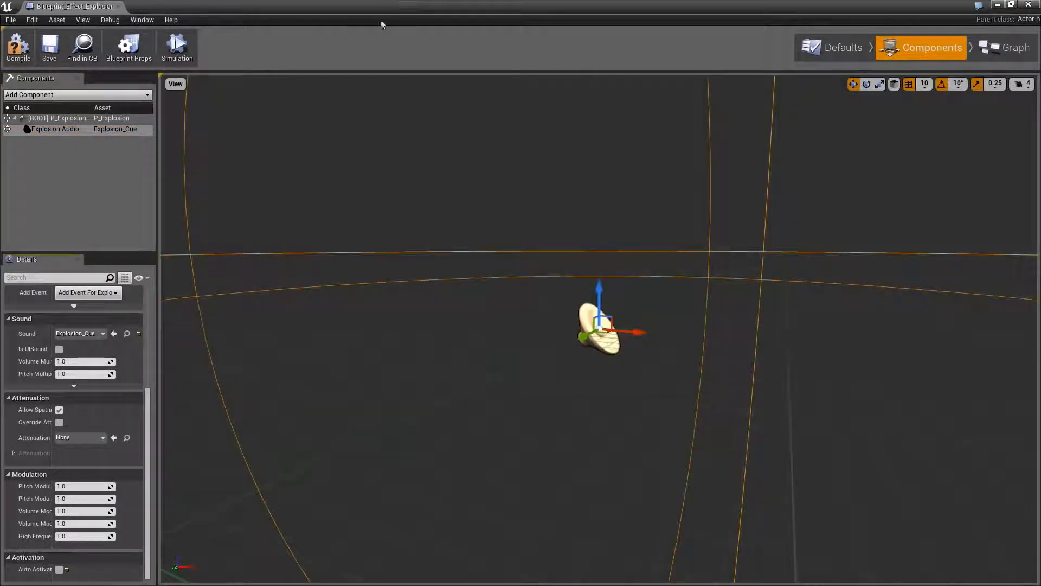
click(25, 57)
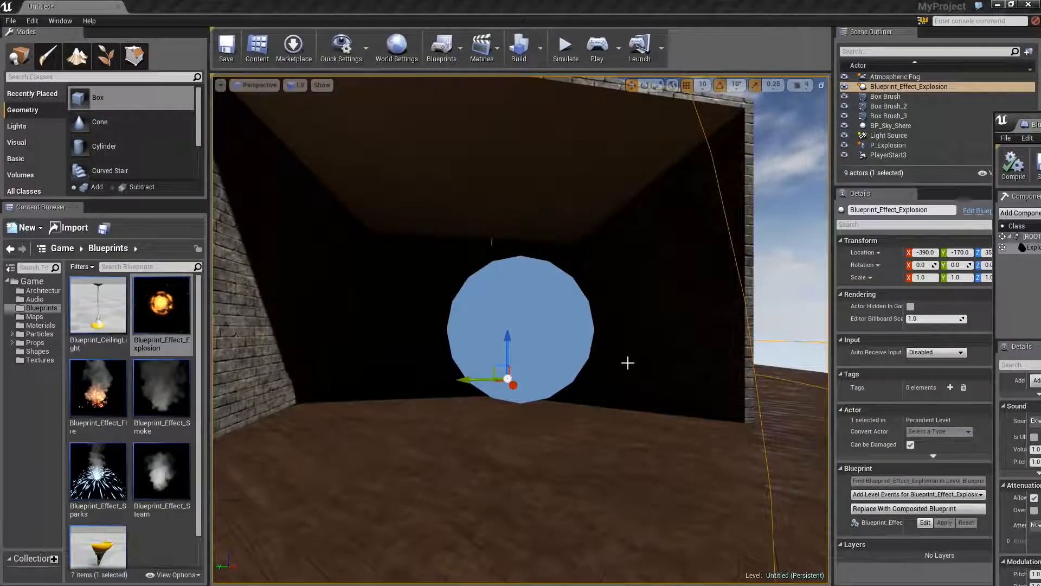
right_drag(627, 363, 627, 320)
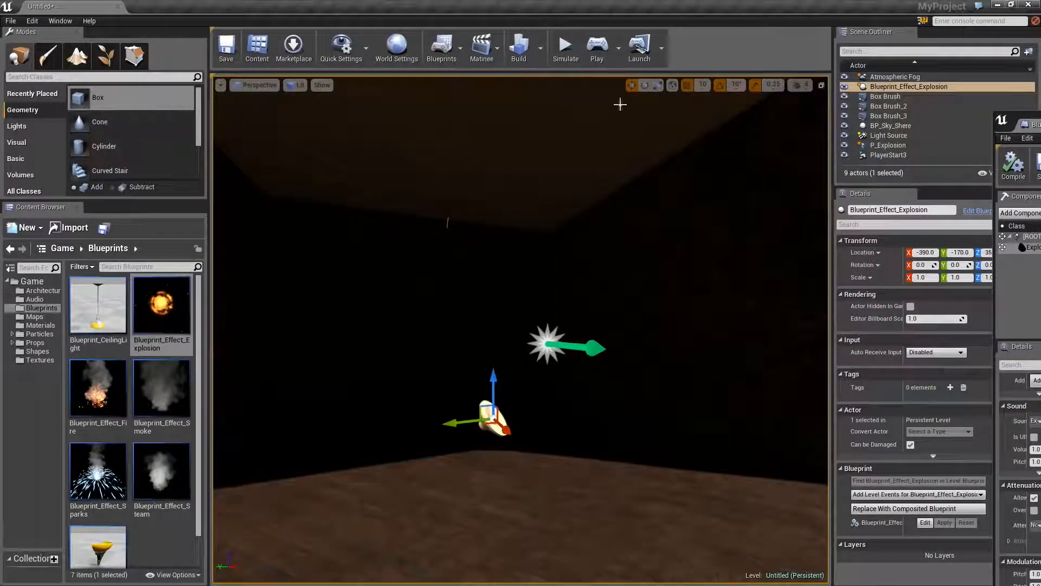
Play-test the level to check the explosion in the room, and stop the session
click(598, 46)
click(627, 255)
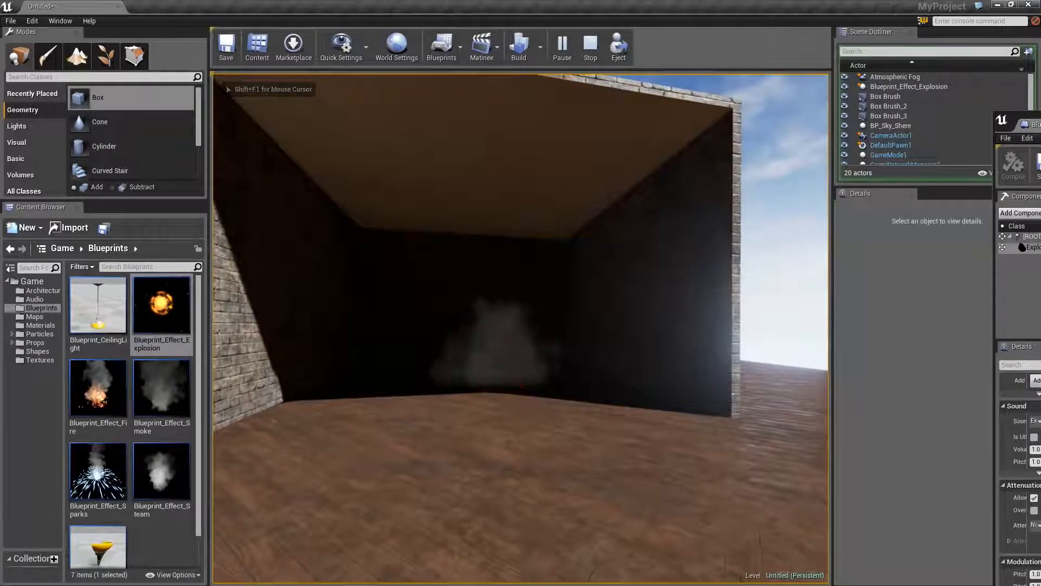
key(Escape)
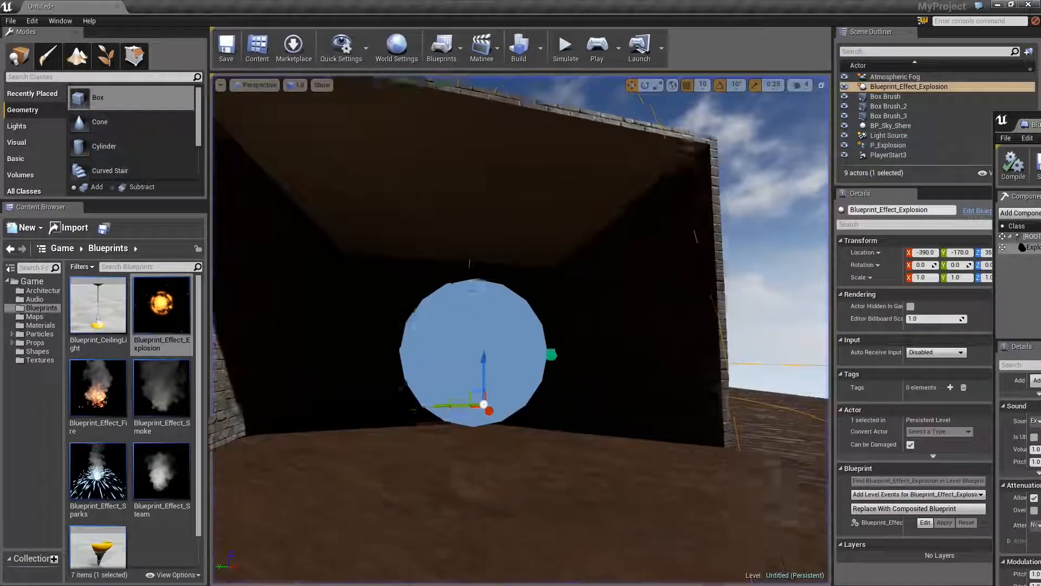
Delete the standalone P_Explosion emitter from the room, then play-test the delayed blueprint explosion and stop
click(549, 356)
key(Delete)
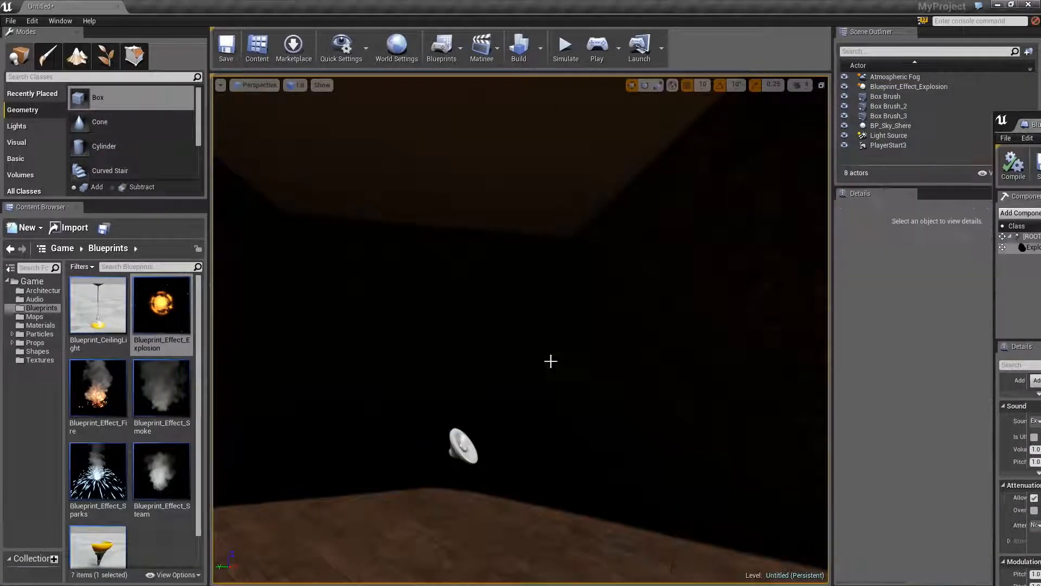
click(597, 46)
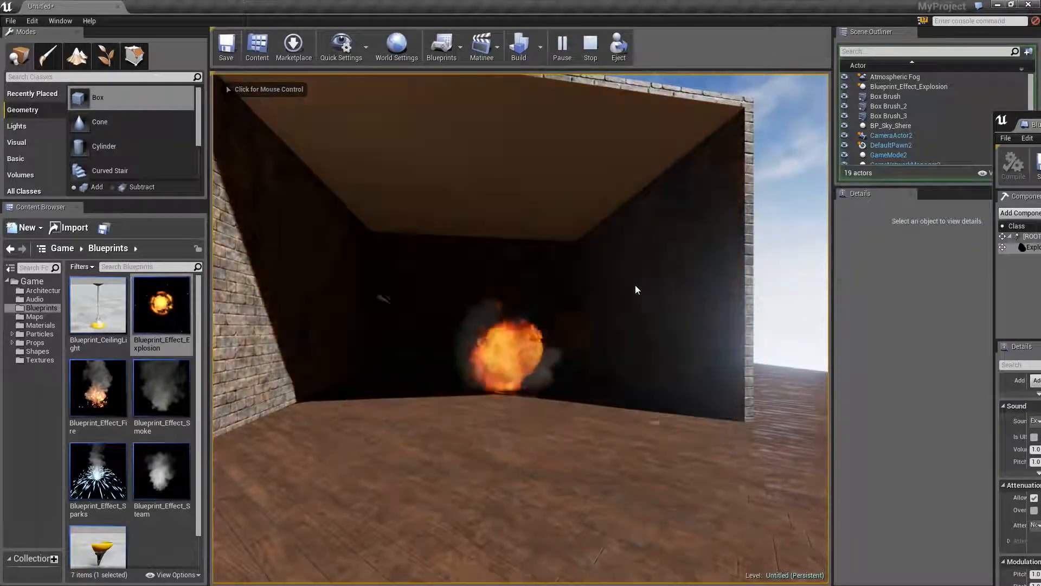
click(591, 46)
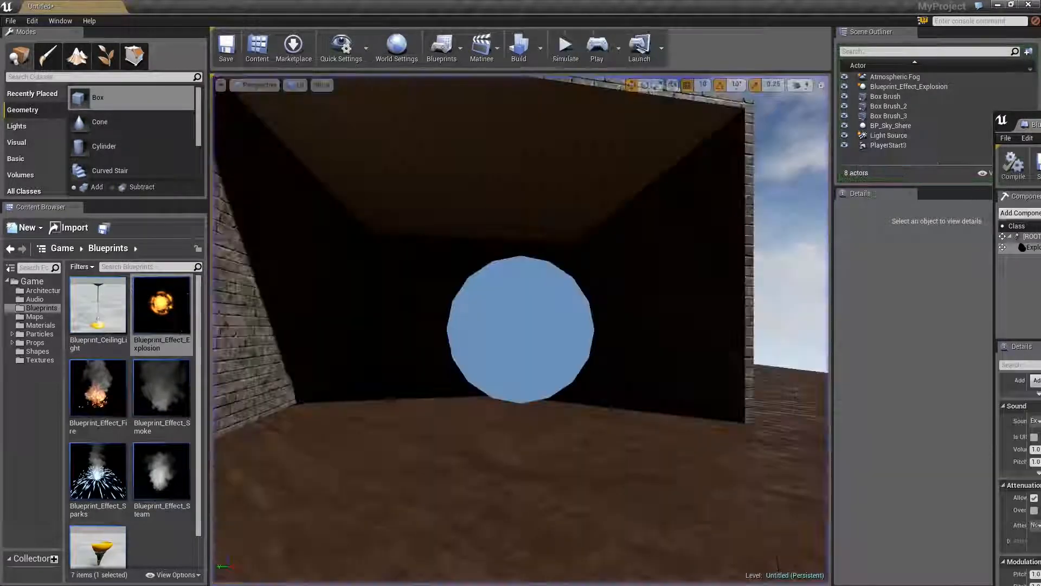
Browse the Particles folder and review the Event Graph of Blueprint_Effect_Explosion, then close the blueprint editor
drag(1040, 120, 678, 47)
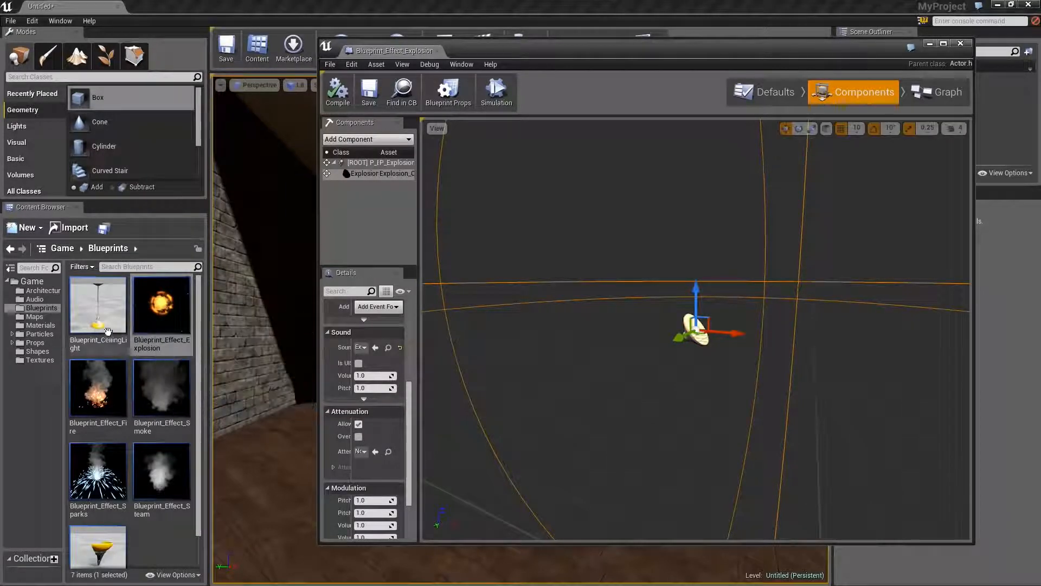
click(37, 333)
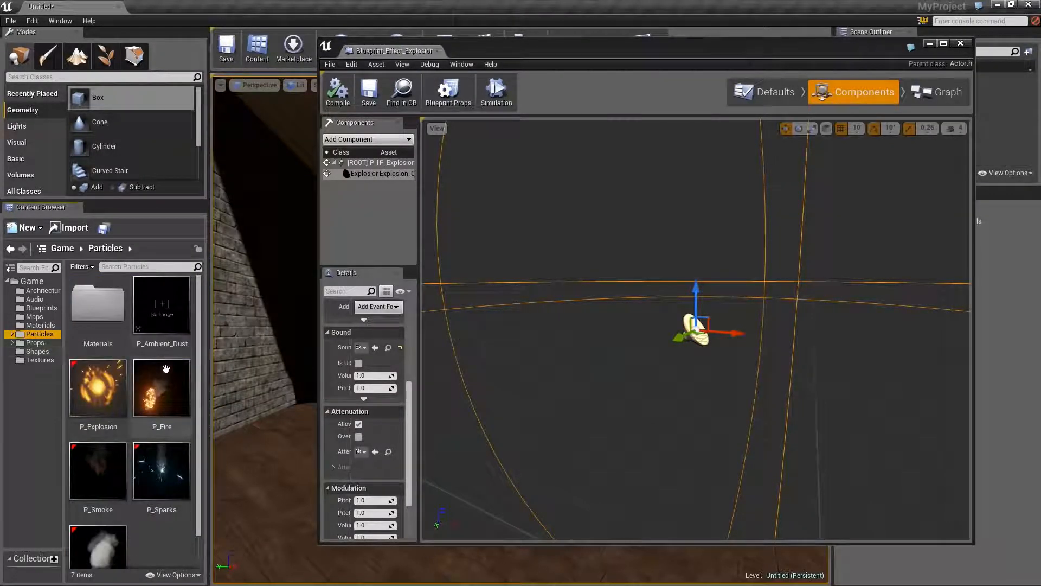
click(95, 395)
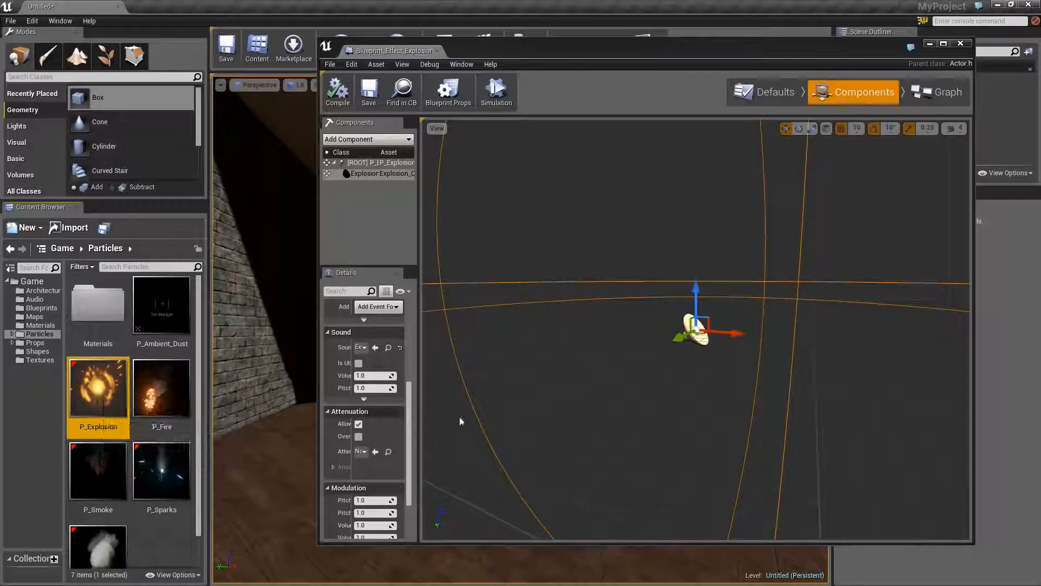
click(942, 96)
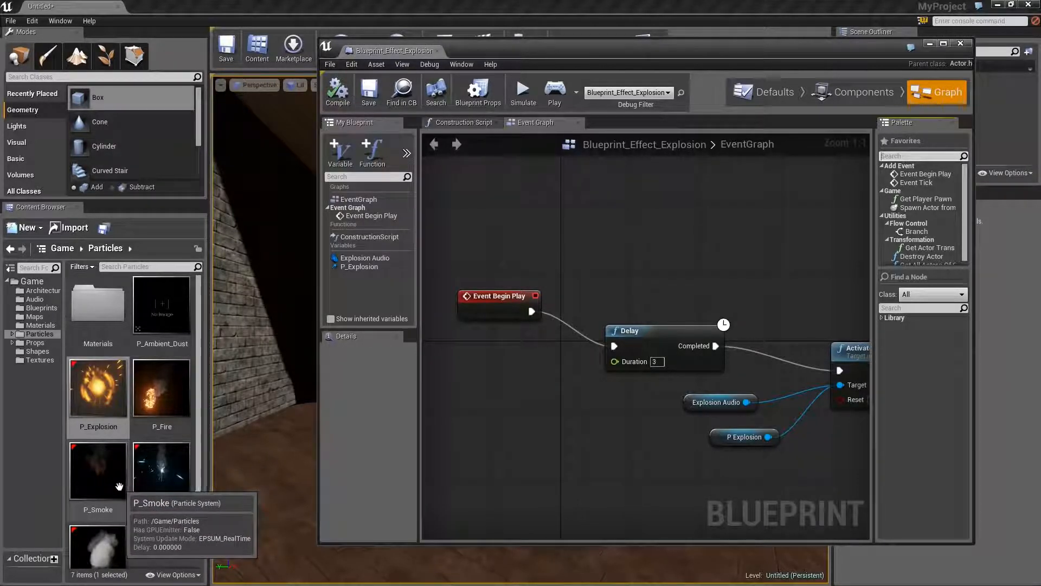
scroll(120, 477, down, 3)
scroll(141, 455, up, 2)
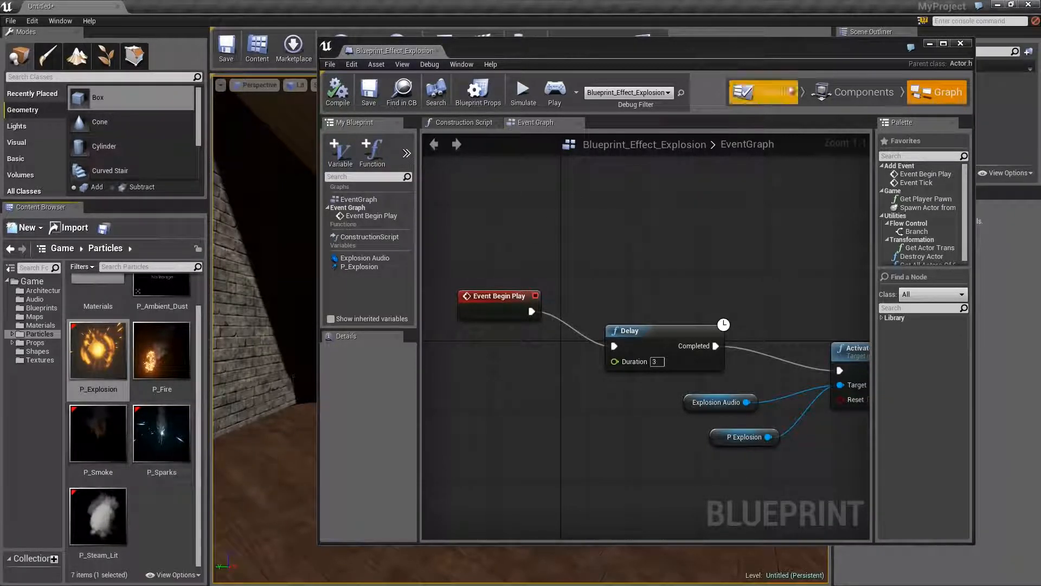
click(960, 44)
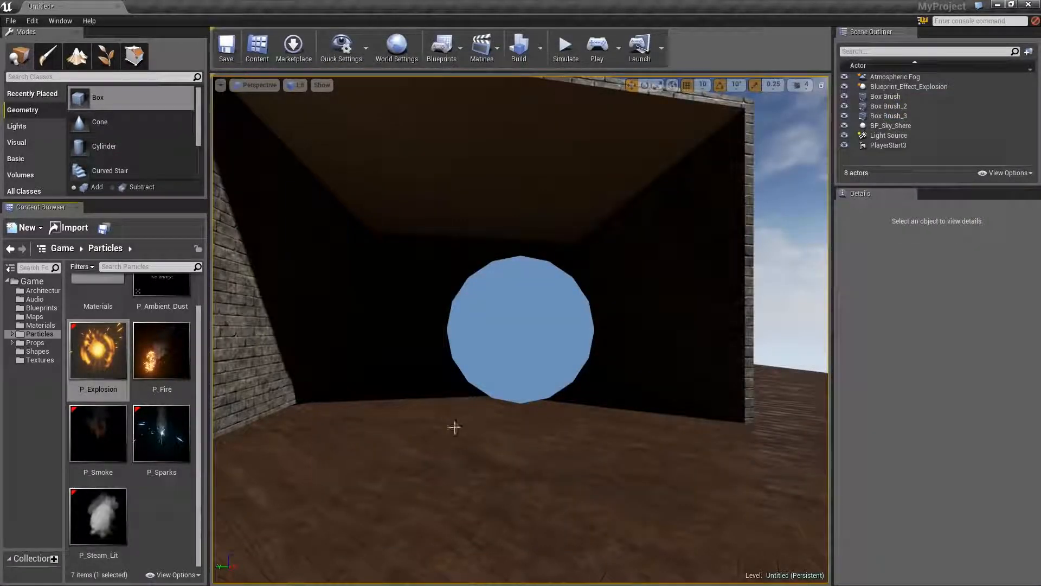
Replace Blueprint_Effect_Explosion in the room with a P_Steam_Lit emitter at about X -470, Y -130, Z 15
scroll(455, 428, up, 6)
click(522, 434)
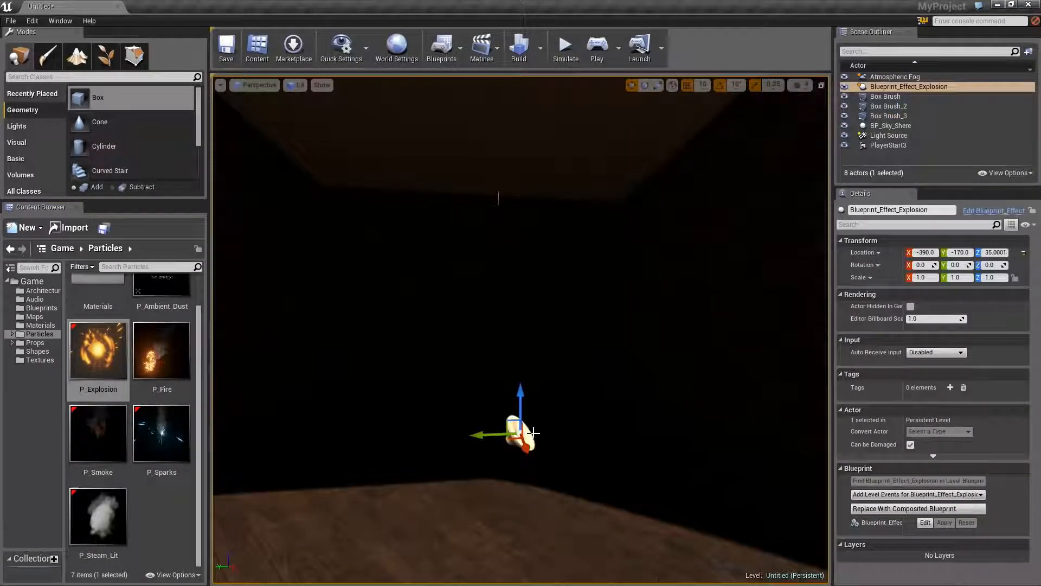
key(Delete)
drag(115, 508, 466, 428)
drag(569, 450, 531, 480)
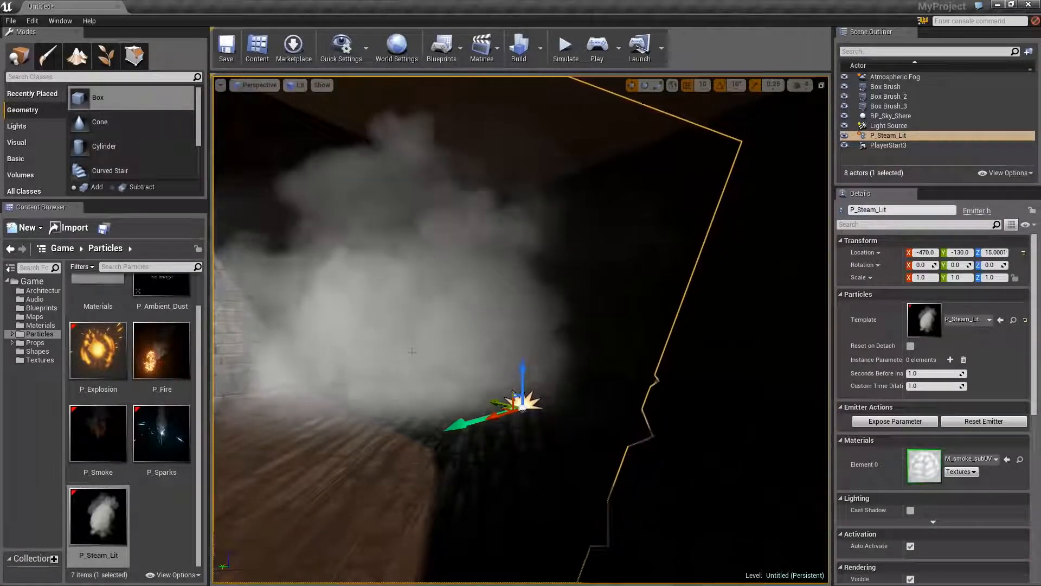
Place a point light at X -410, Y 60, Z 280, with attenuation radius about 414 and intensity about 2691
right_drag(421, 462, 414, 247)
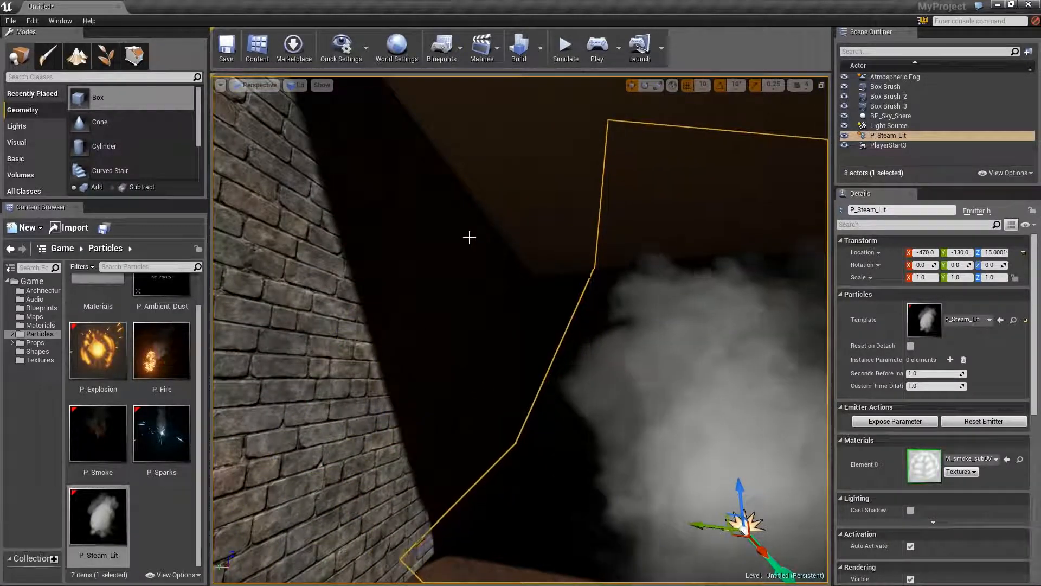
click(470, 237)
scroll(543, 282, down, 5)
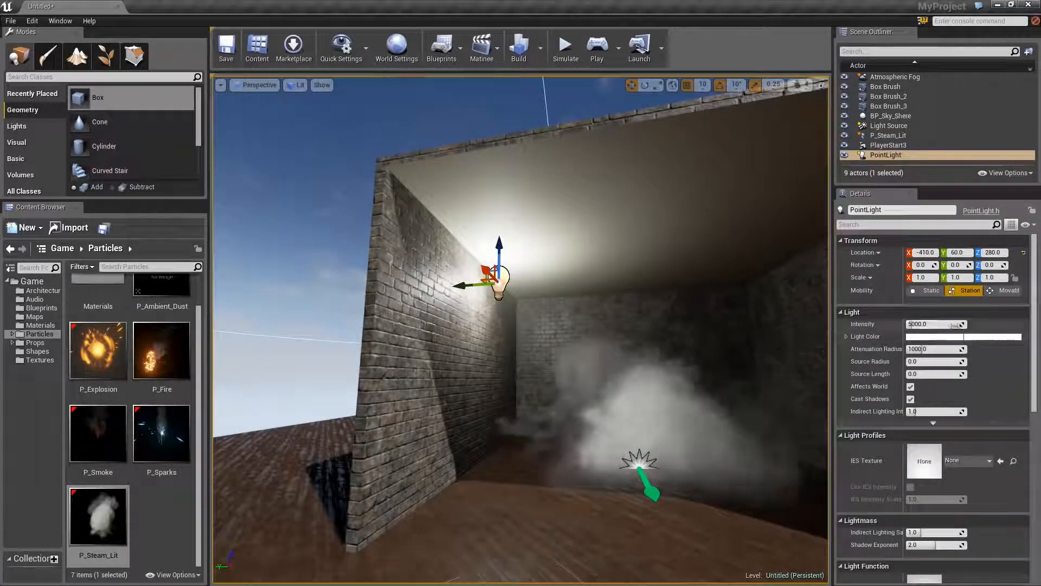
mouse_move(965, 349)
mouse_down()
mouse_move(922, 349)
mouse_move(965, 349)
mouse_up()
drag(935, 323, 914, 324)
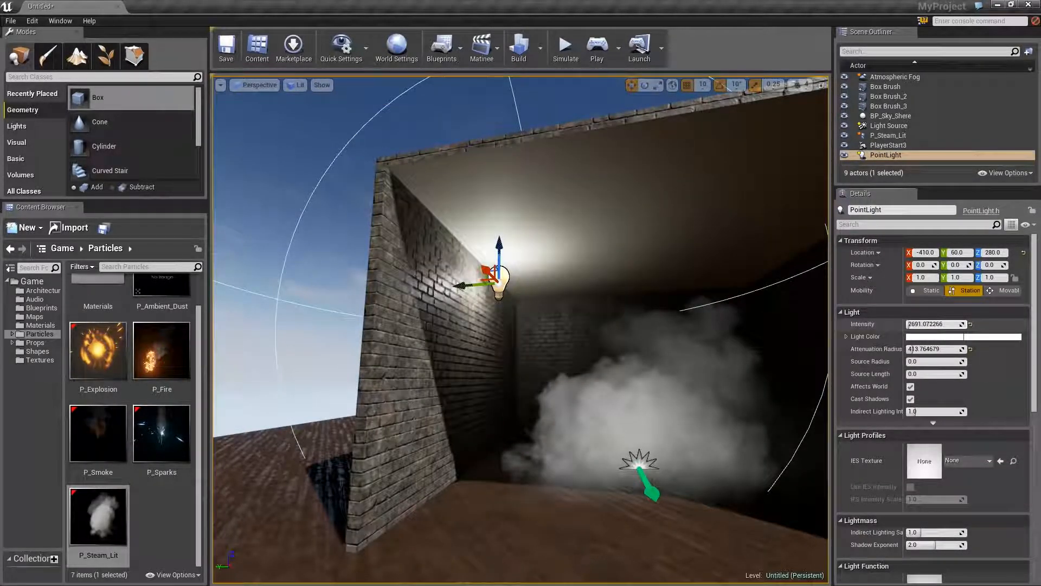
Set the point light's color to light blue
click(950, 337)
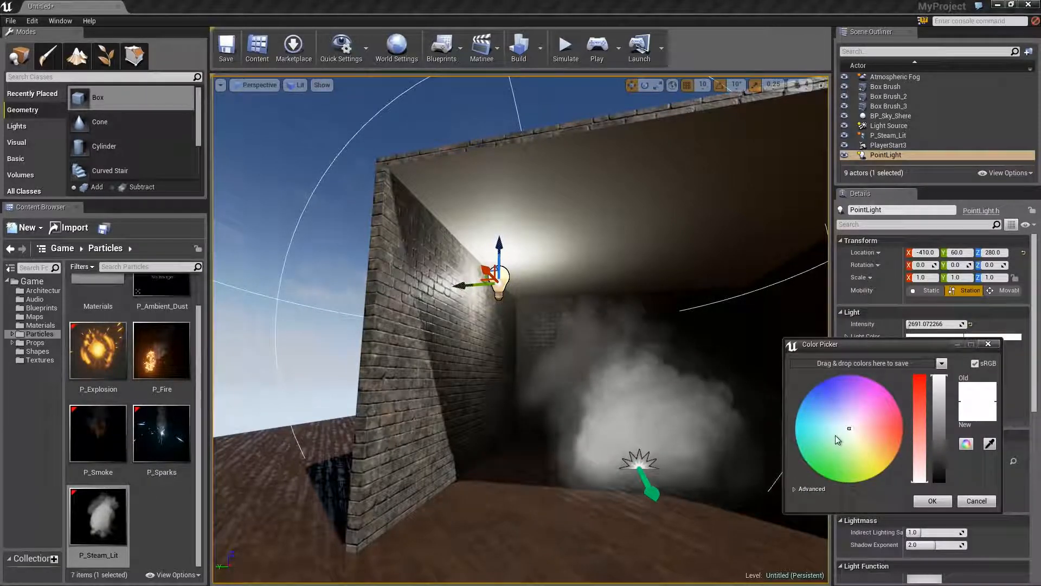
drag(835, 428, 827, 404)
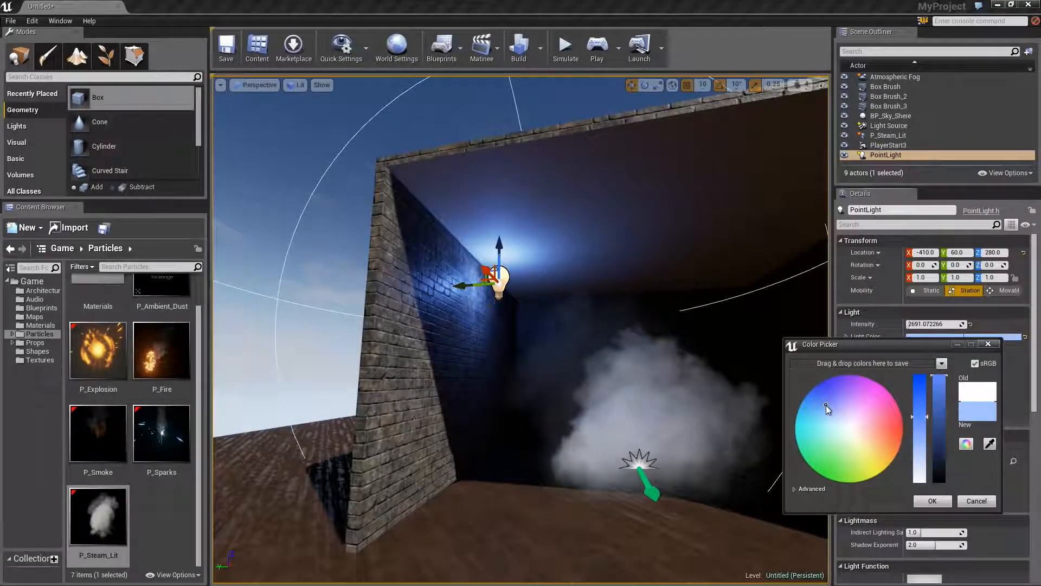
click(933, 502)
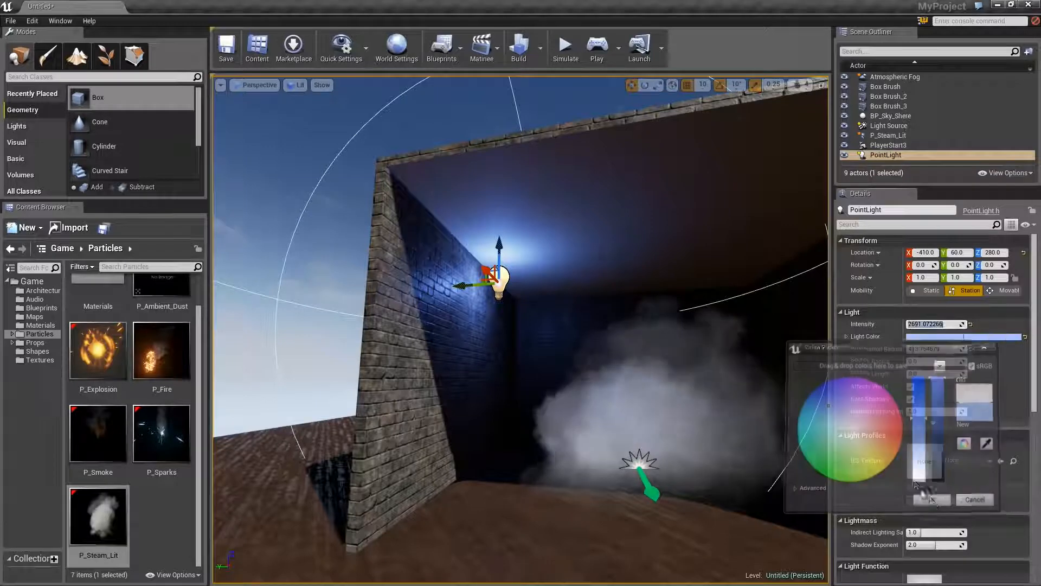
Set the blue point light's attenuation radius to about 1113 and its mobility to Movable
drag(961, 349, 1003, 349)
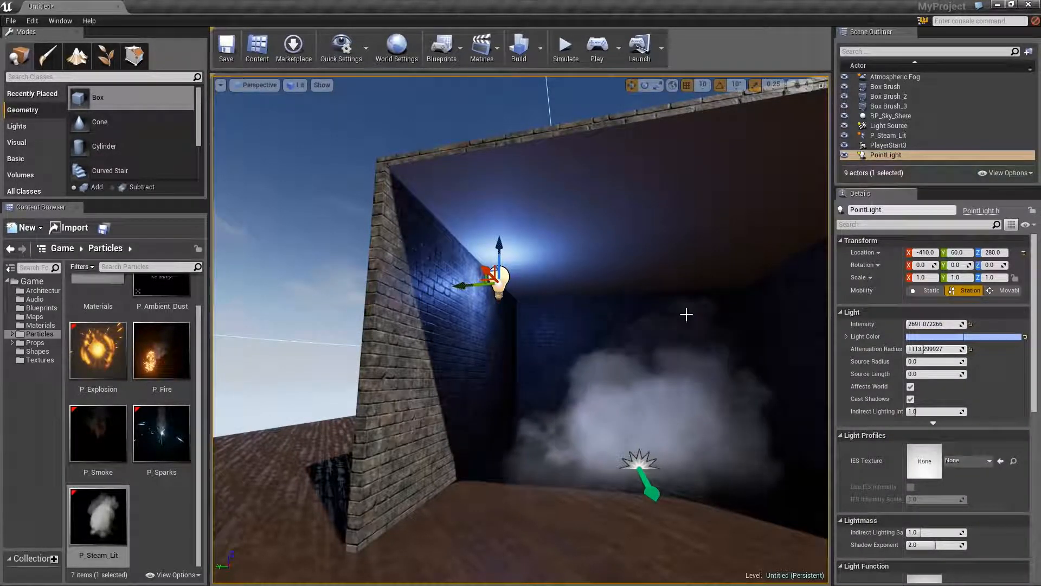
right_drag(686, 314, 677, 314)
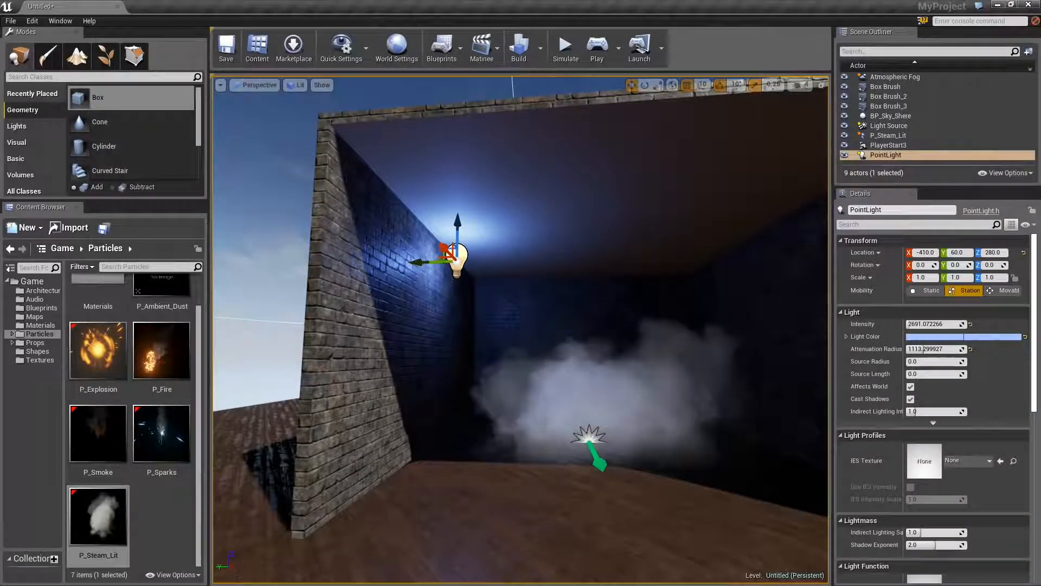
click(1010, 291)
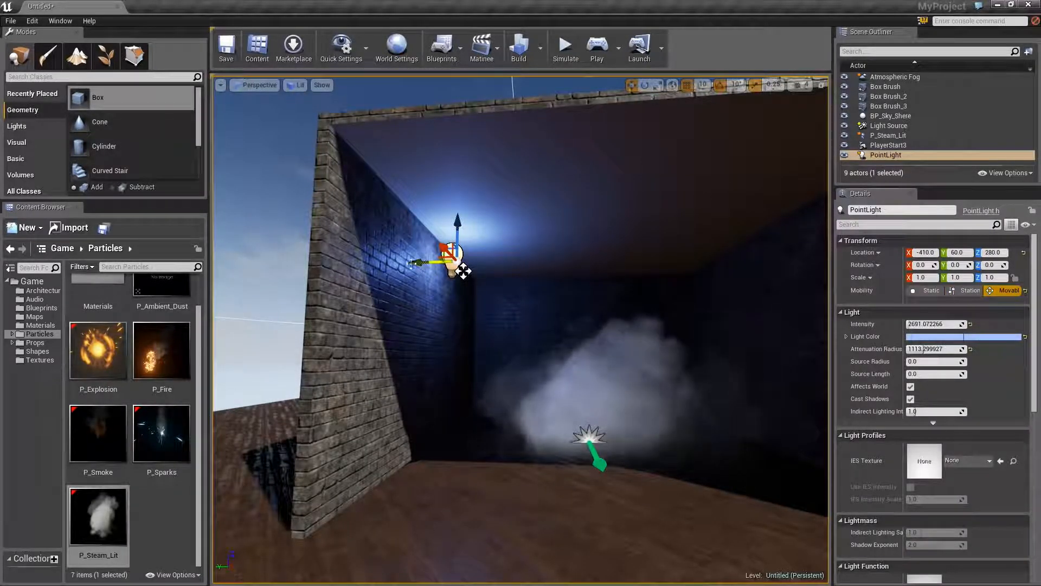
Duplicate the point light to the opposite wall at Y -350 and set the copy's color to pink
alt+drag(414, 262, 715, 271)
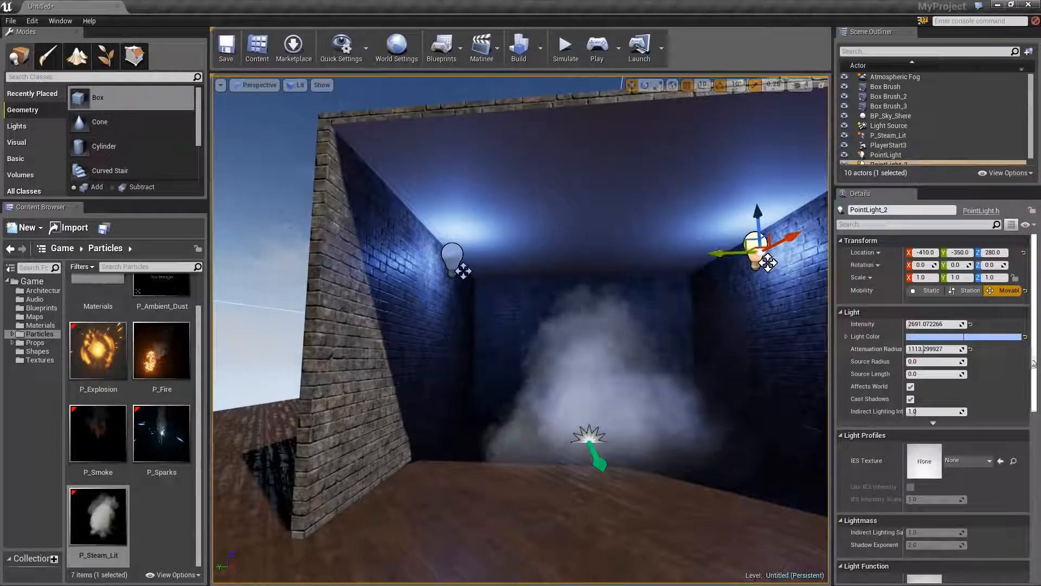
click(956, 340)
click(893, 414)
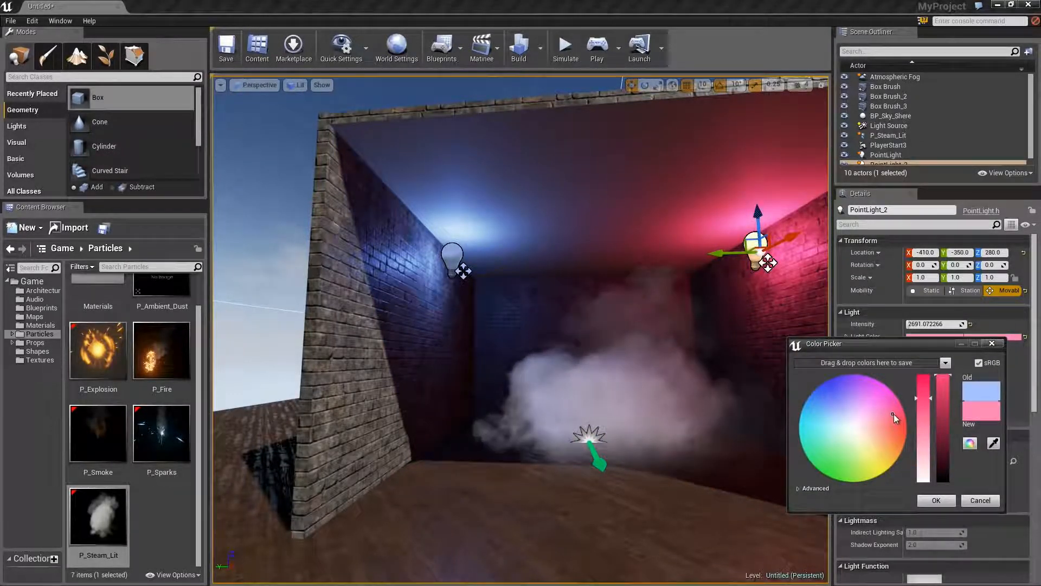
click(936, 500)
Inspect the steam lit by both lights, then open P_Steam_Lit and the M_smoke_subUV material from its Required module
key(w)
right_drag(730, 432, 679, 425)
key(d)
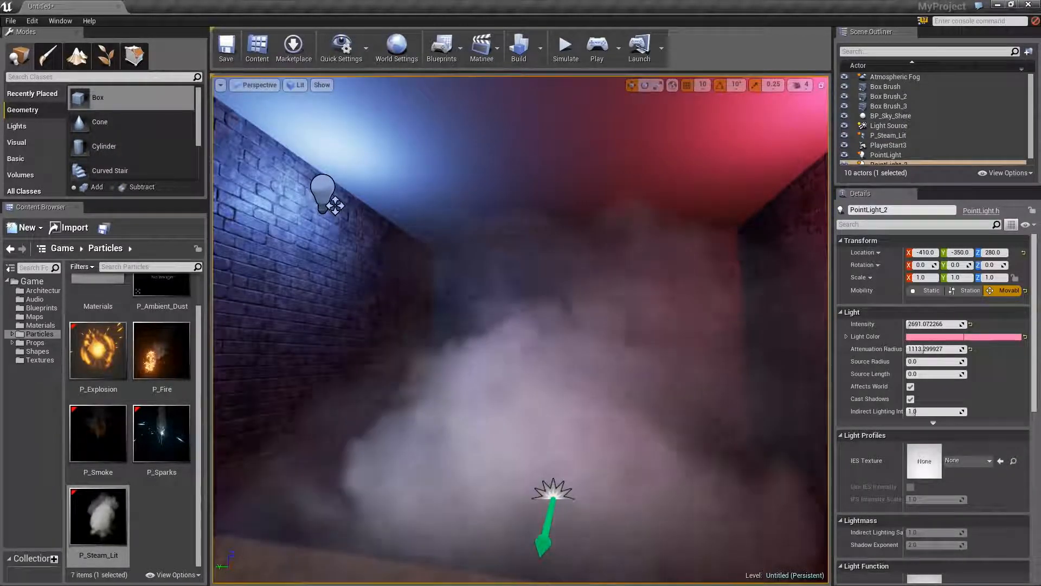
right_drag(545, 365, 569, 365)
key(s)
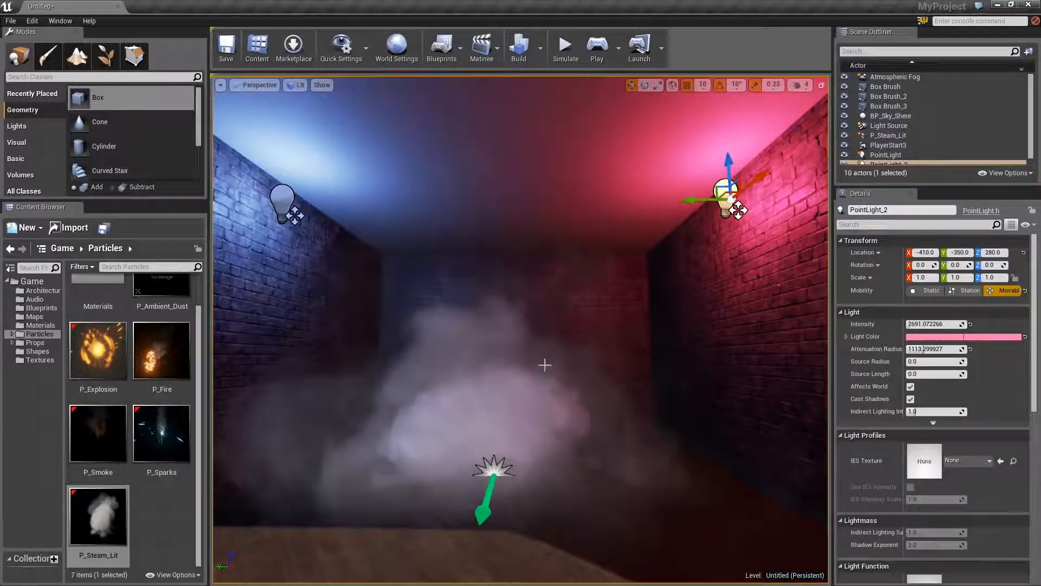
click(108, 514)
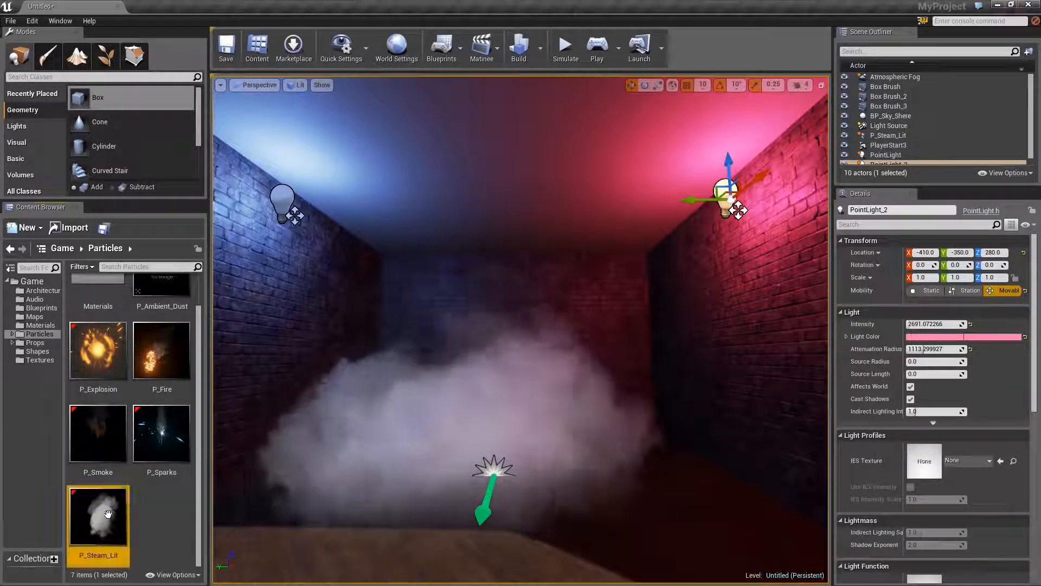
double_click(108, 514)
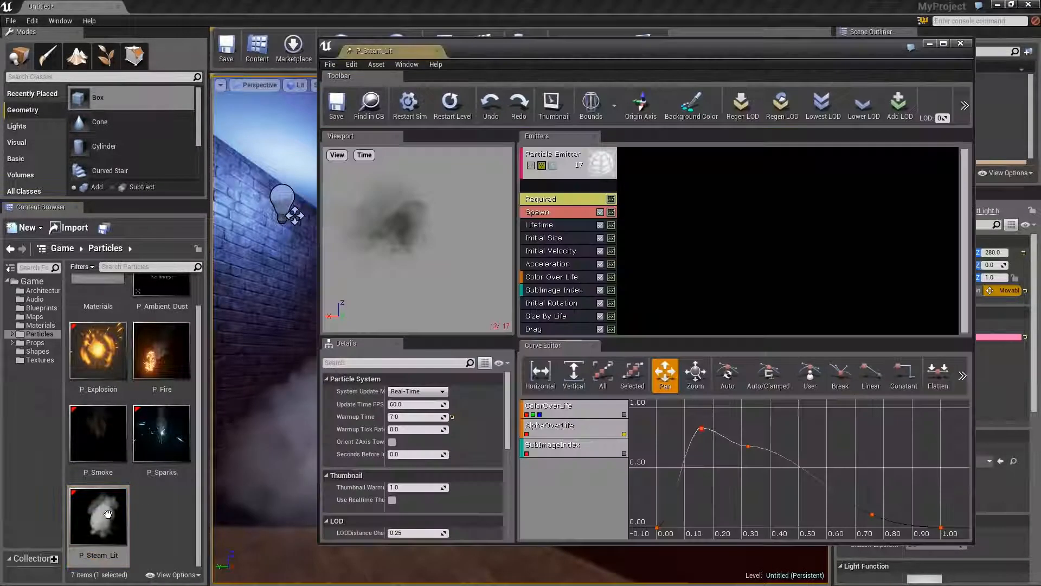
click(560, 200)
double_click(405, 404)
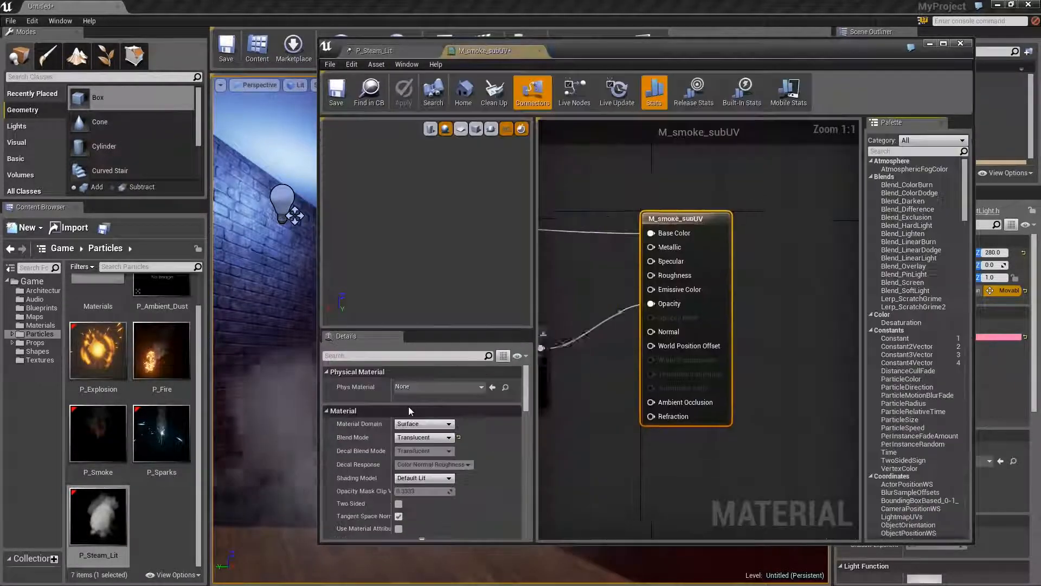
Examine the blend mode, shading model, translucency lighting settings and Depth Fade node of M_smoke_subUV, then return to P_Steam_Lit
scroll(495, 467, down, 3)
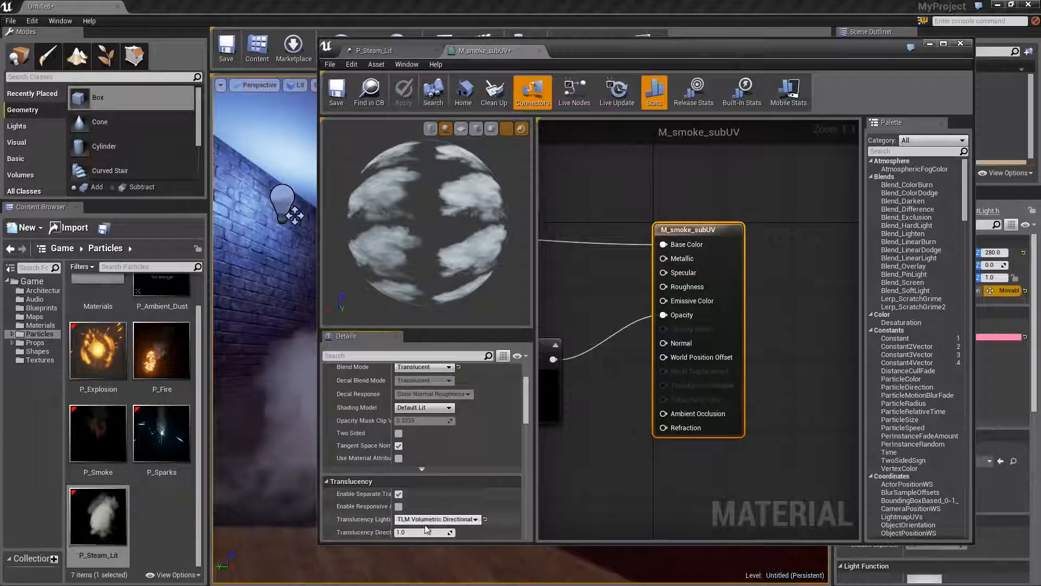
scroll(518, 499, down, 2)
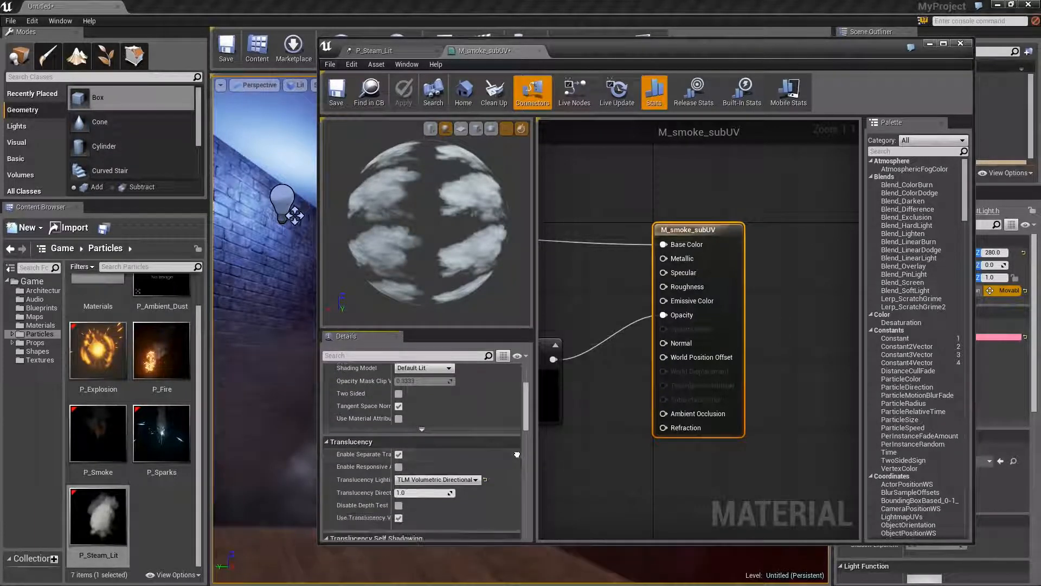
right_drag(645, 366, 750, 375)
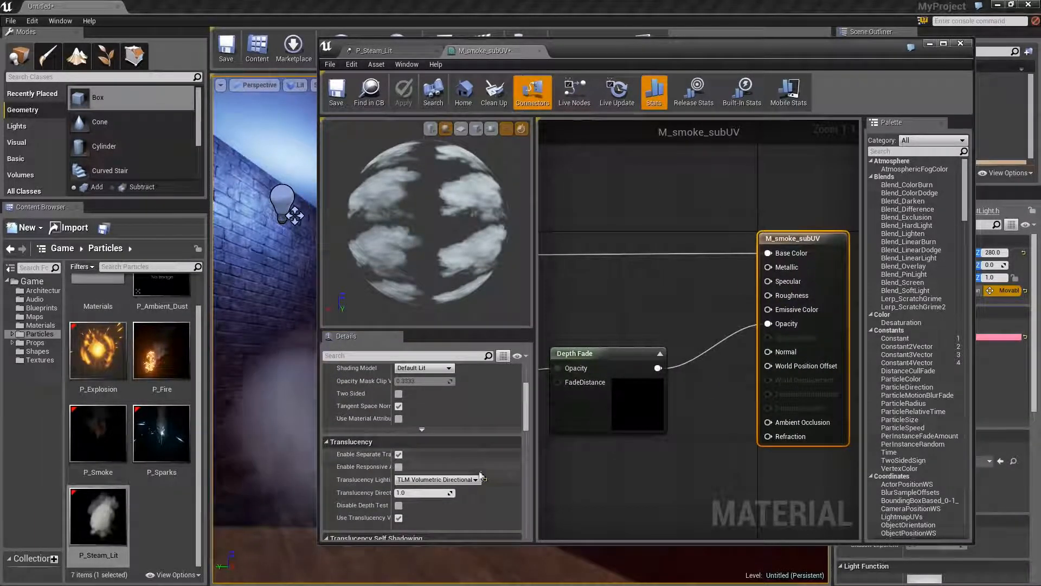
scroll(505, 489, up, 2)
scroll(504, 489, up, 1)
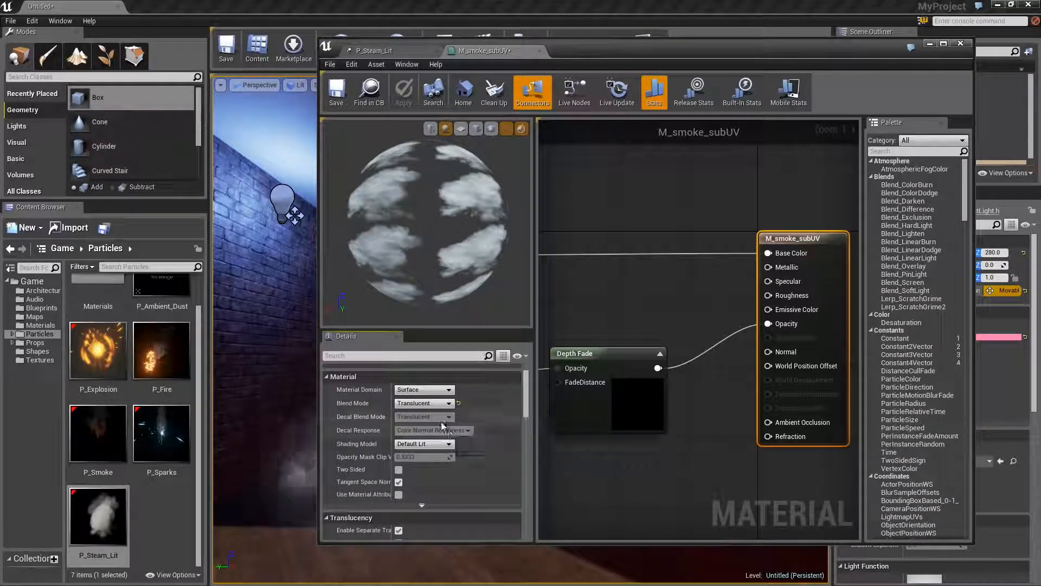
right_drag(690, 318, 748, 337)
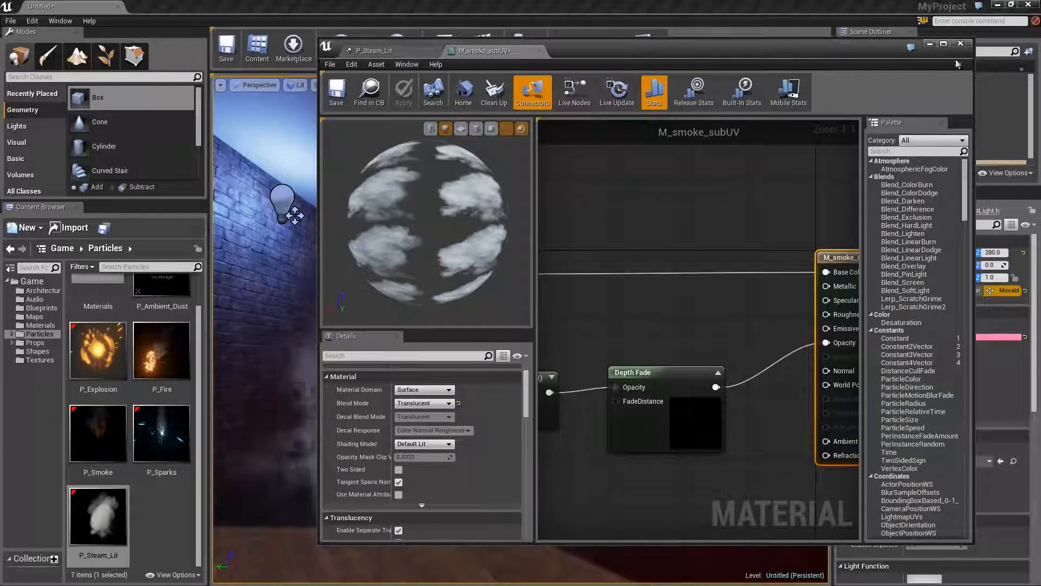
click(401, 51)
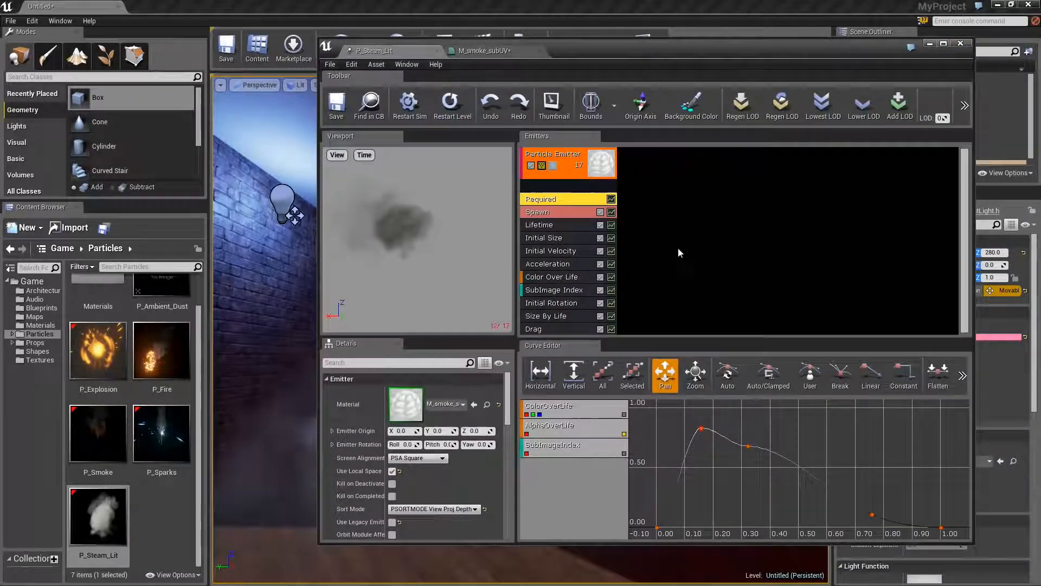
click(740, 245)
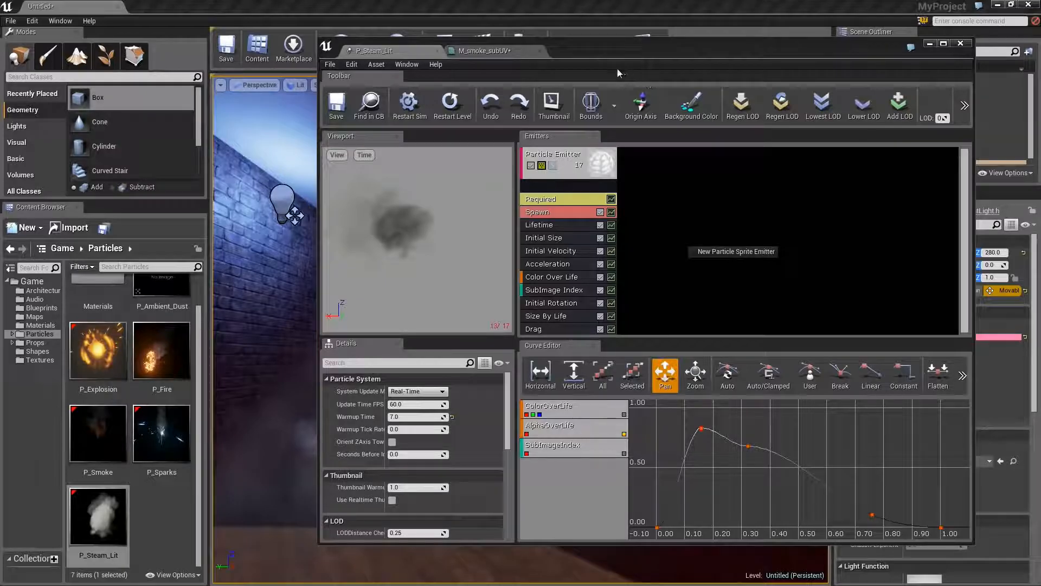
double_click(609, 52)
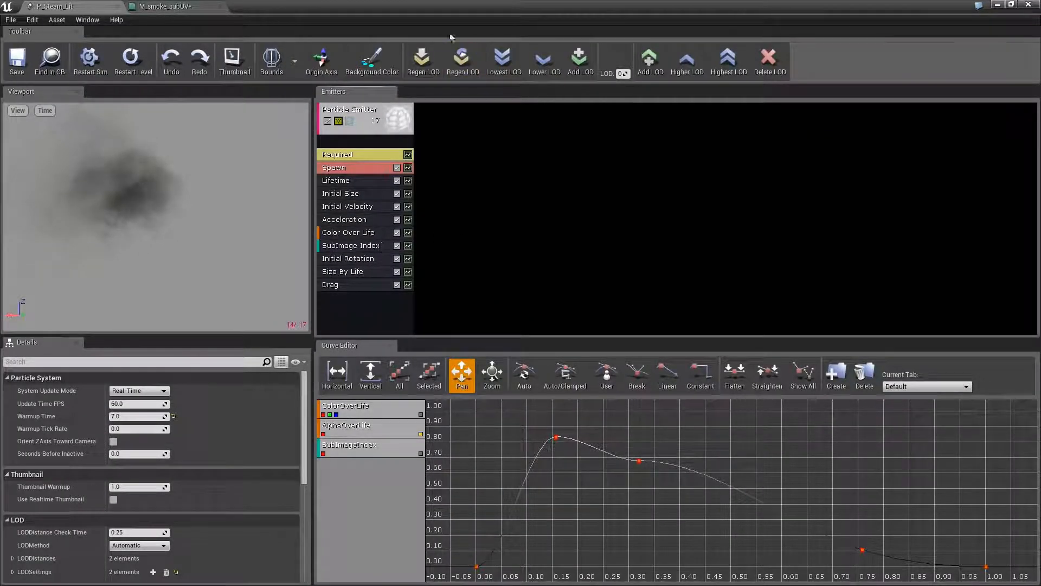
drag(328, 10, 958, 142)
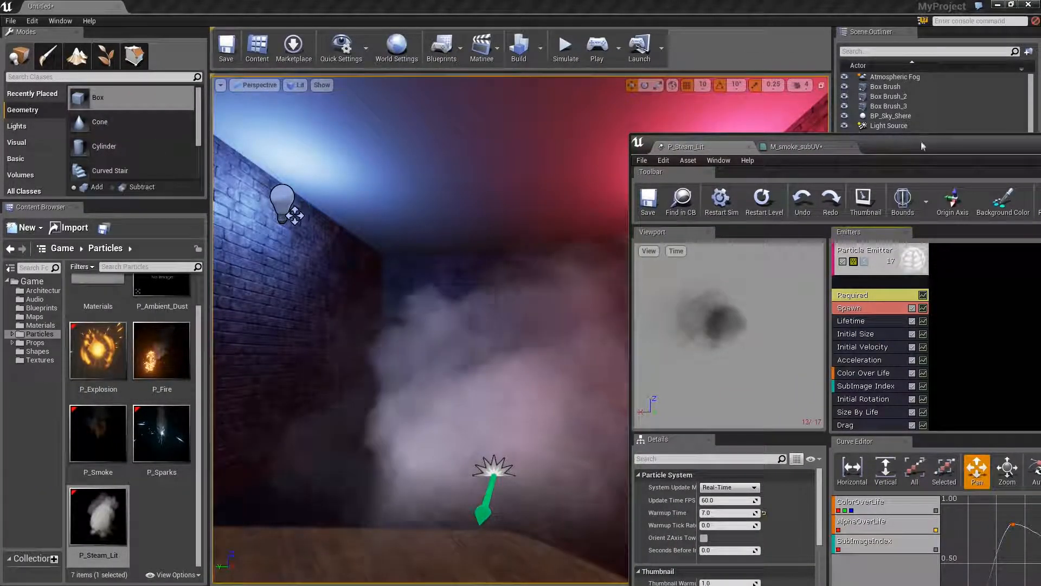
drag(920, 142, 462, 52)
Return to the M_smoke_subUV material and inspect the texture assigned to the Texture Sample node feeding the Add node
click(335, 56)
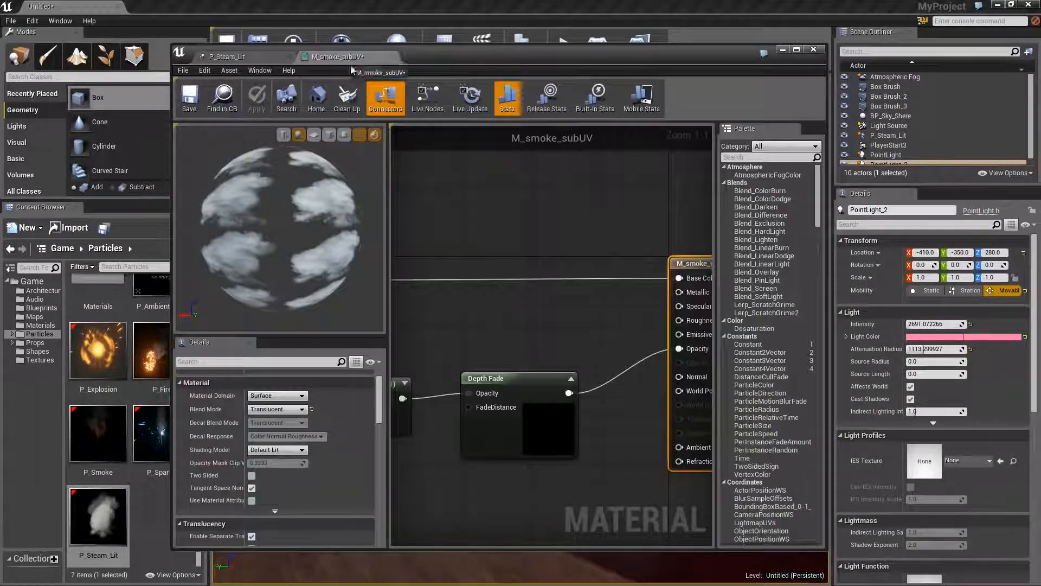
right_drag(526, 247, 684, 245)
right_drag(496, 283, 681, 309)
right_drag(544, 332, 613, 327)
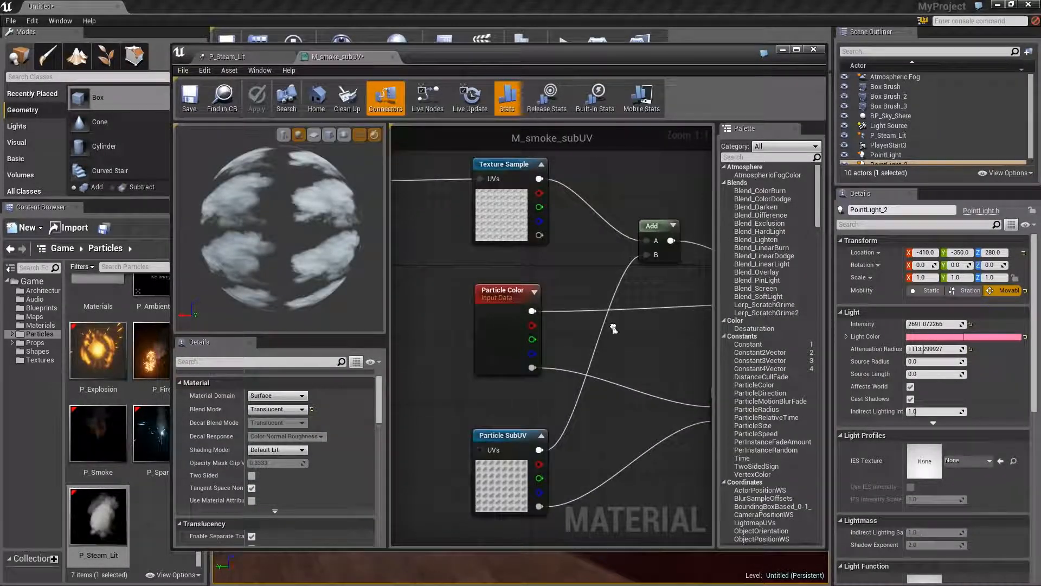
right_drag(593, 282, 622, 298)
right_drag(579, 246, 571, 296)
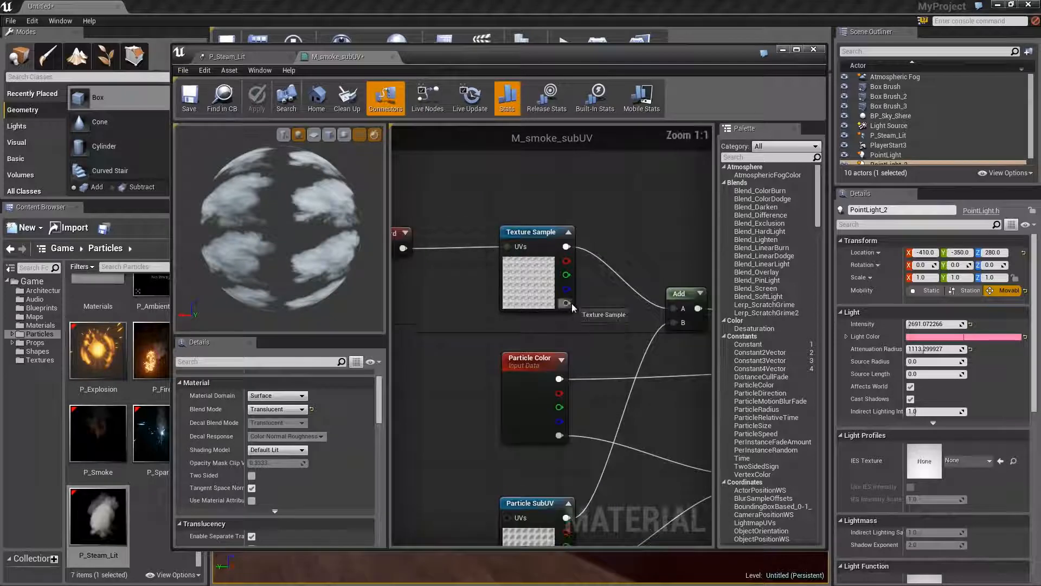
click(538, 280)
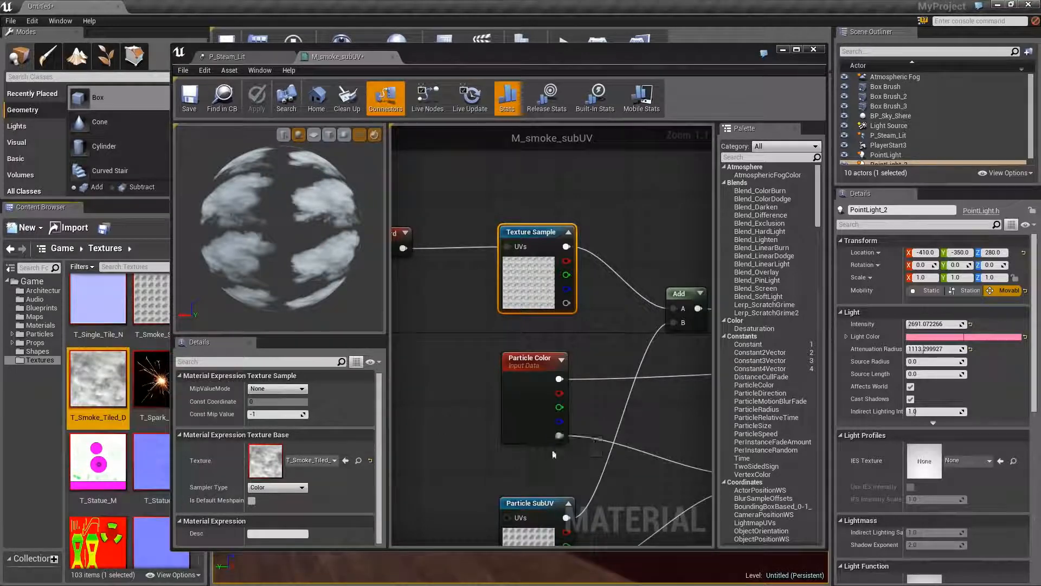
Select the Particle SubUV node, open its T_Smoke_SubUV texture and examine the whole grid of smoke frames
right_drag(552, 449, 546, 296)
click(520, 403)
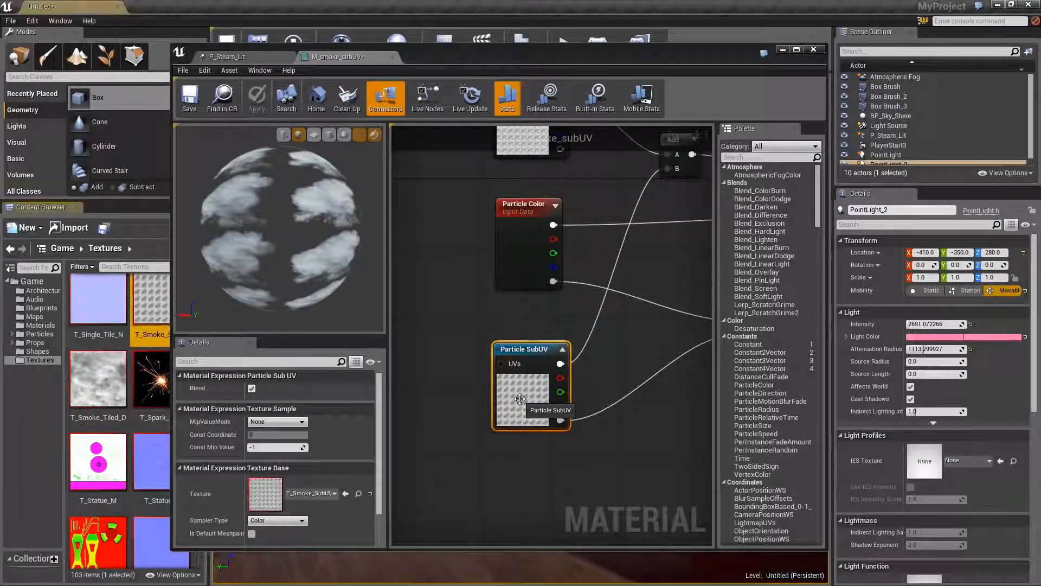
drag(152, 298, 262, 493)
double_click(262, 493)
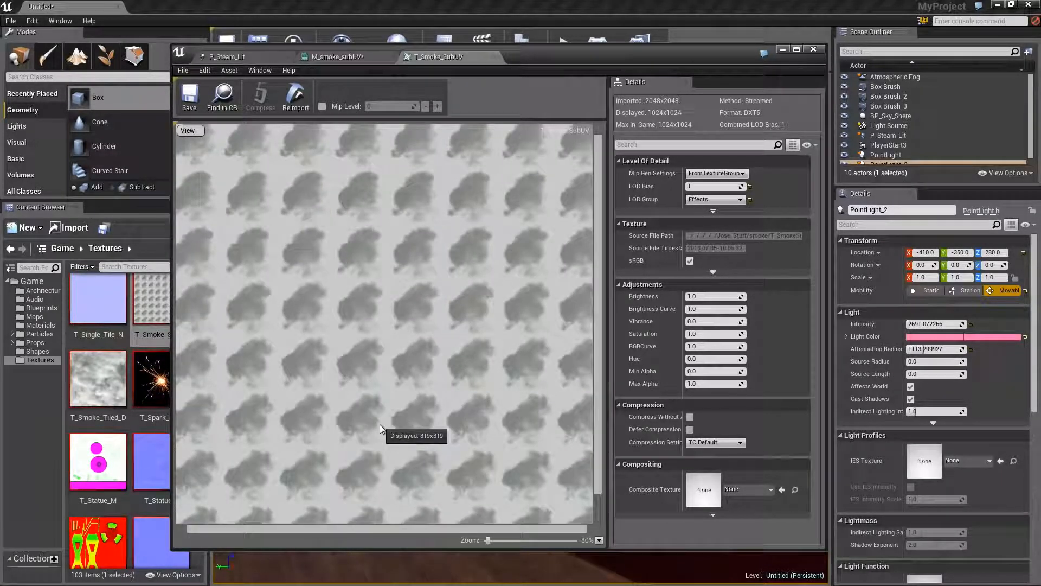
scroll(380, 425, up, 3)
scroll(380, 425, down, 7)
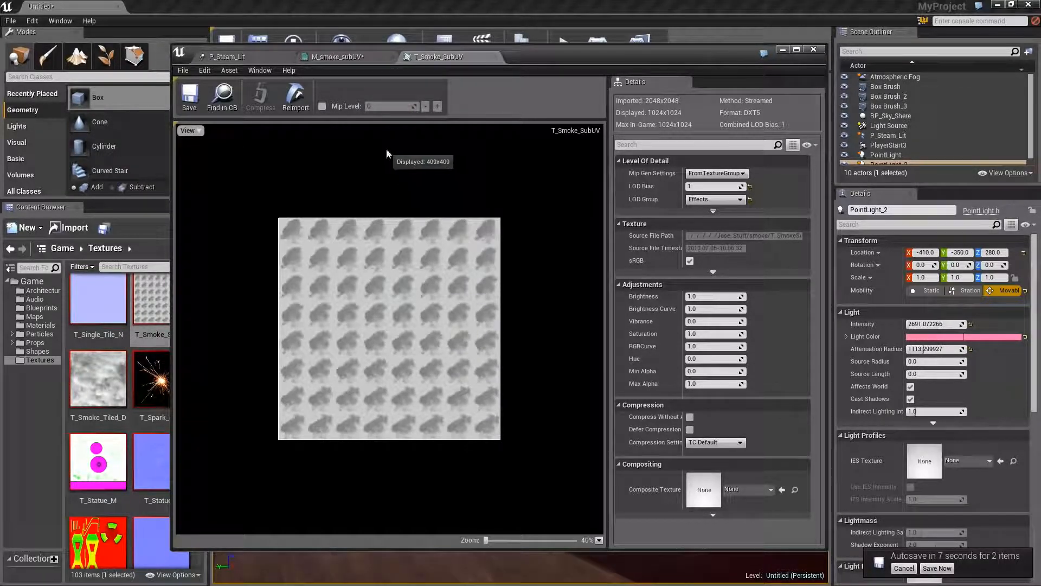
Return to the M_smoke_subUV graph, add a trial ParticleSubUV node below the existing one, and delete it
click(349, 60)
scroll(449, 395, up, 4)
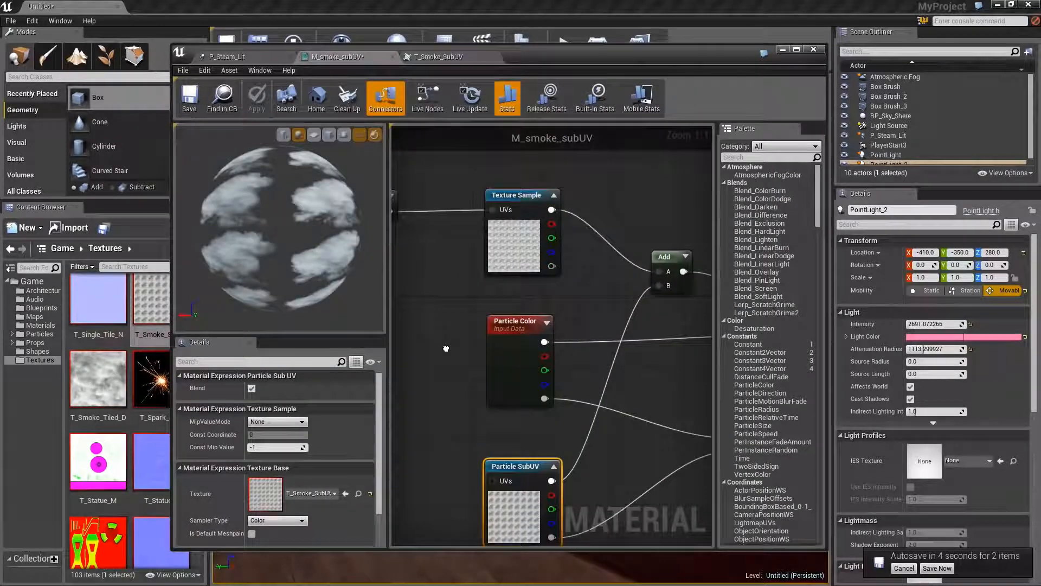
double_click(587, 59)
right_drag(576, 319, 618, 191)
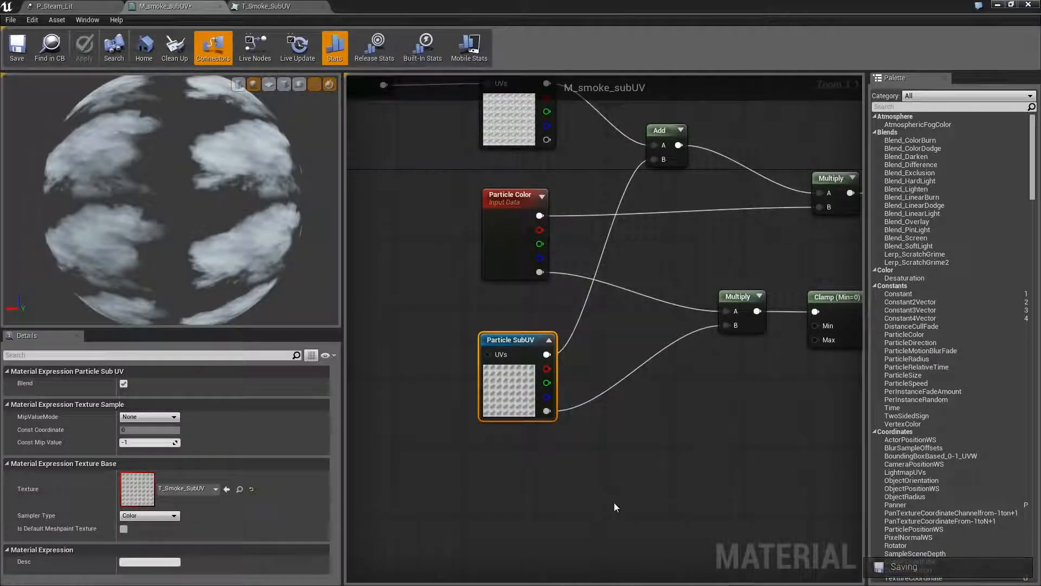
right_click(581, 454)
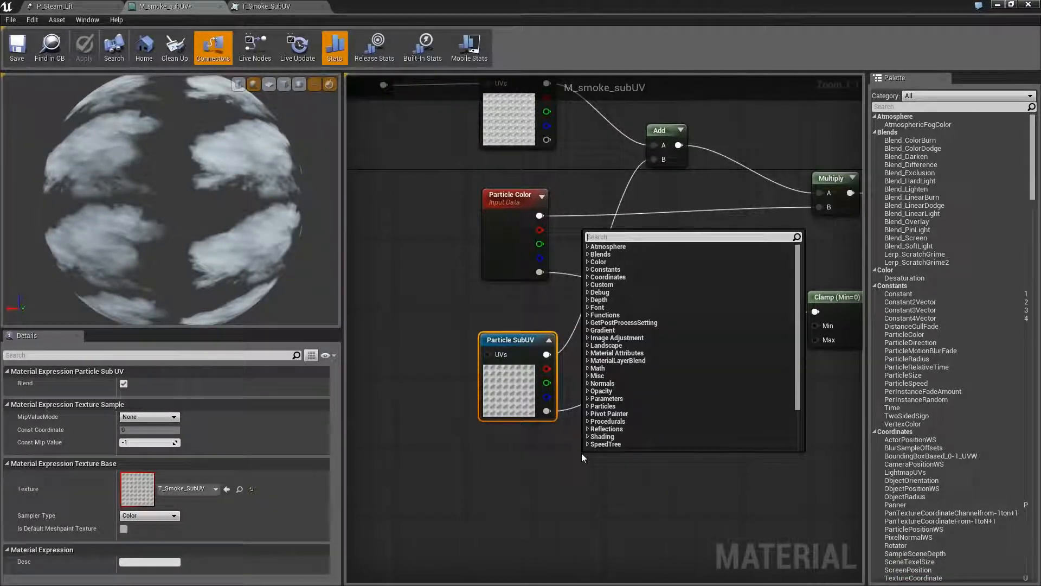
text(particle)
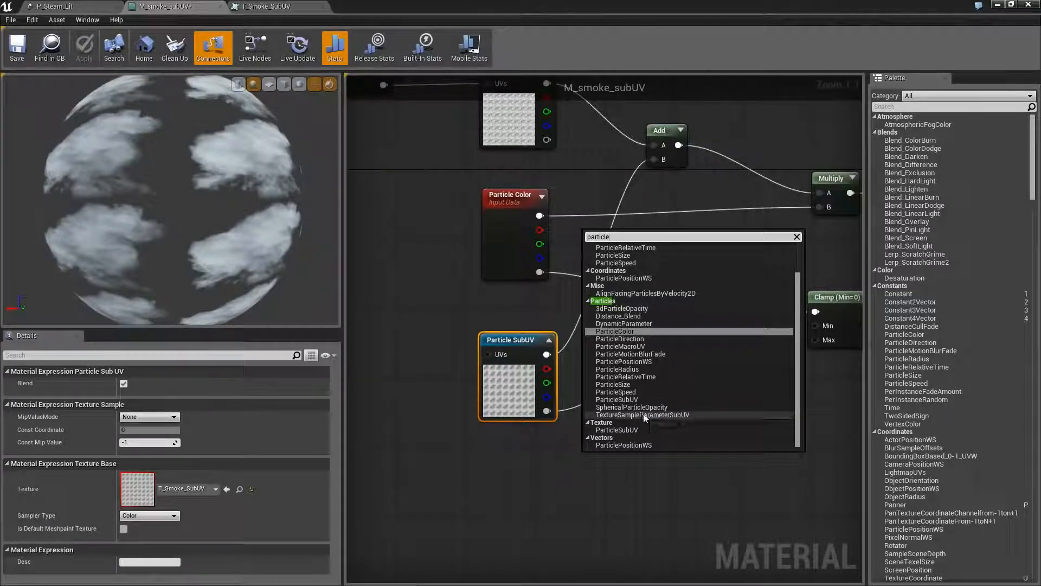
click(644, 400)
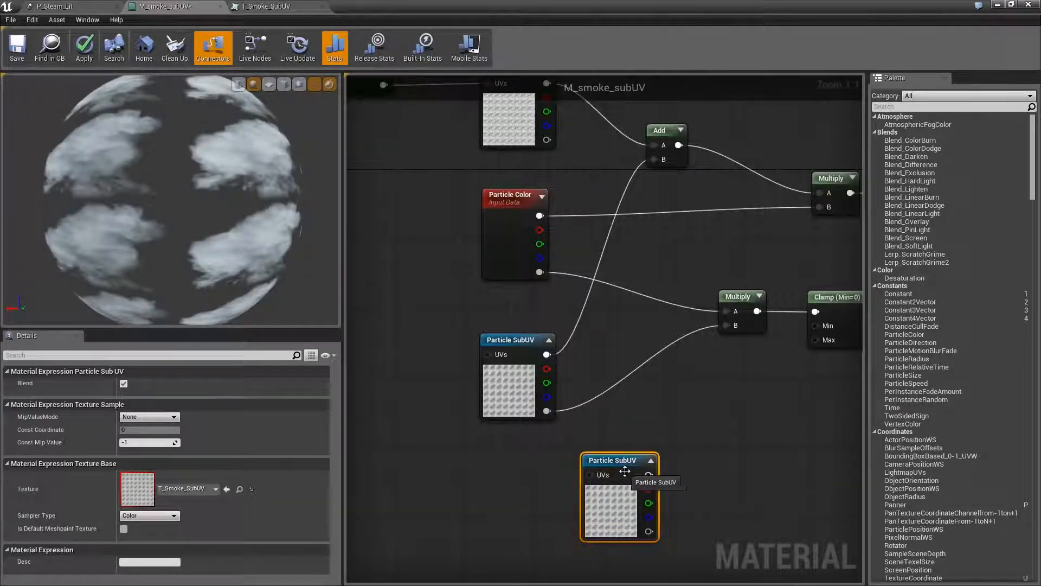
key(Delete)
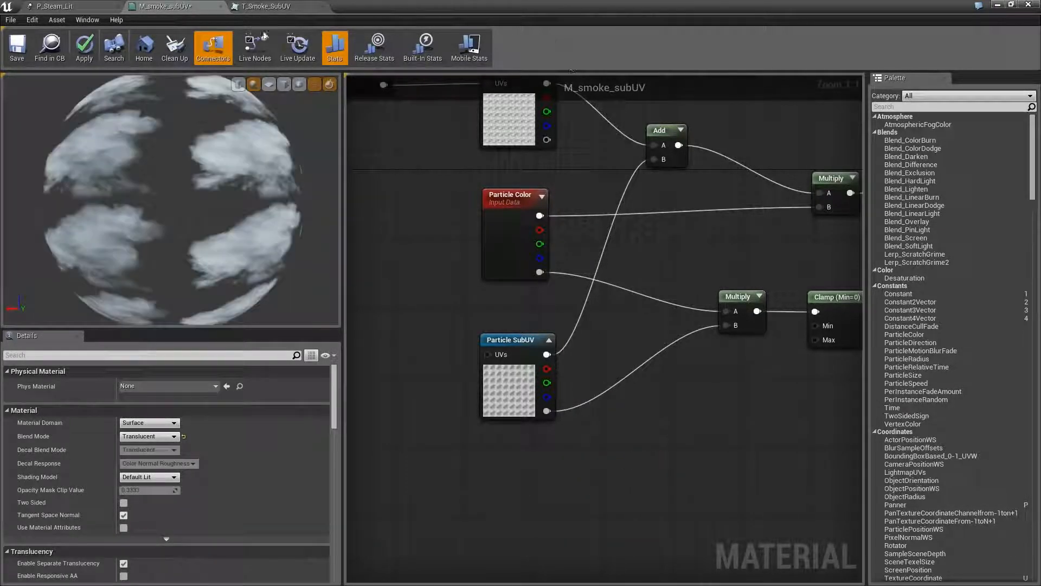
In P_Steam_Lit, examine the Required module's Sub UV settings, keeping the interpolation method on Linear Blend
click(55, 6)
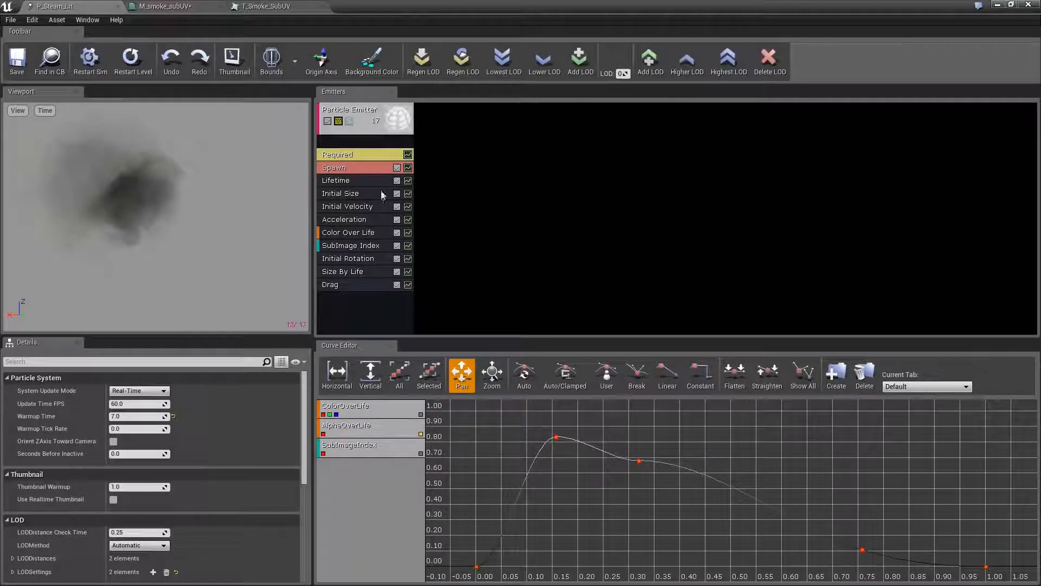
click(367, 154)
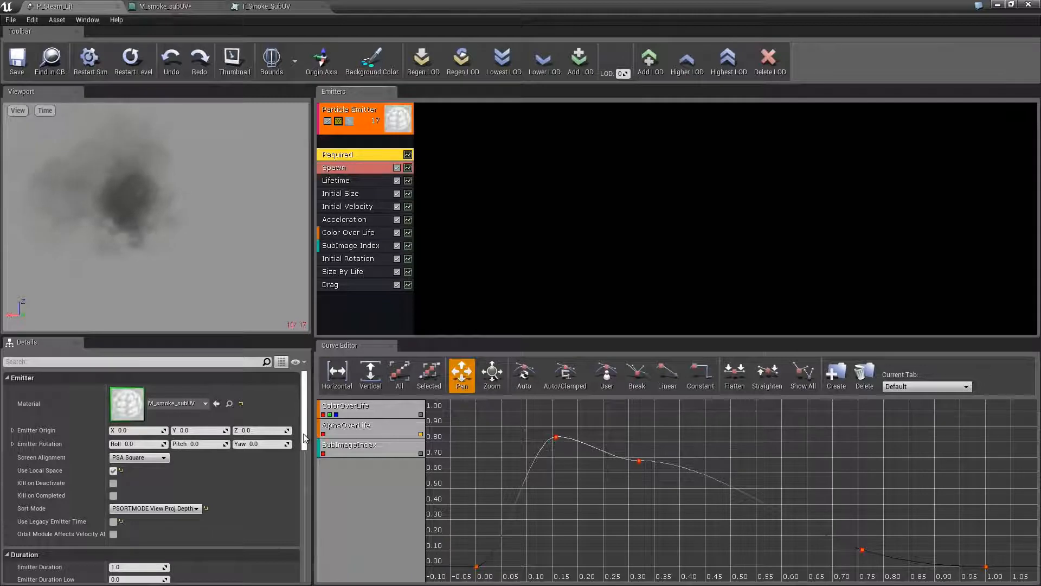
drag(302, 439, 314, 529)
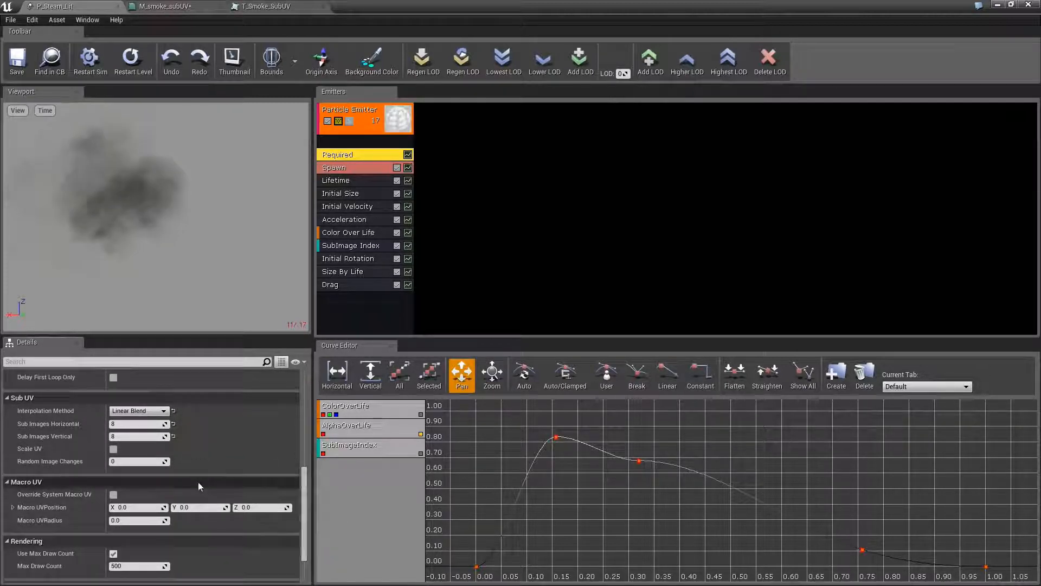
click(129, 412)
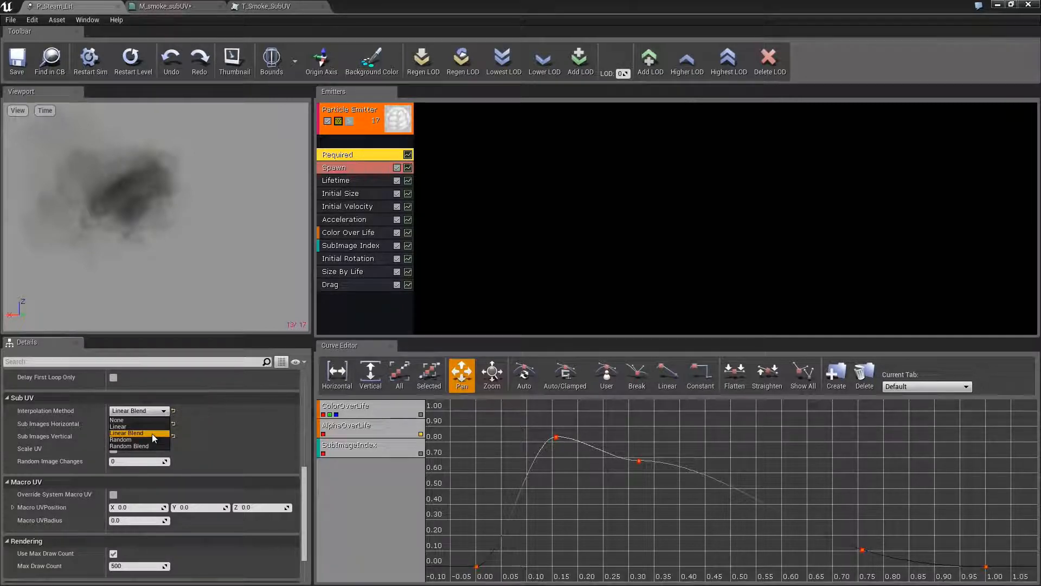
click(153, 434)
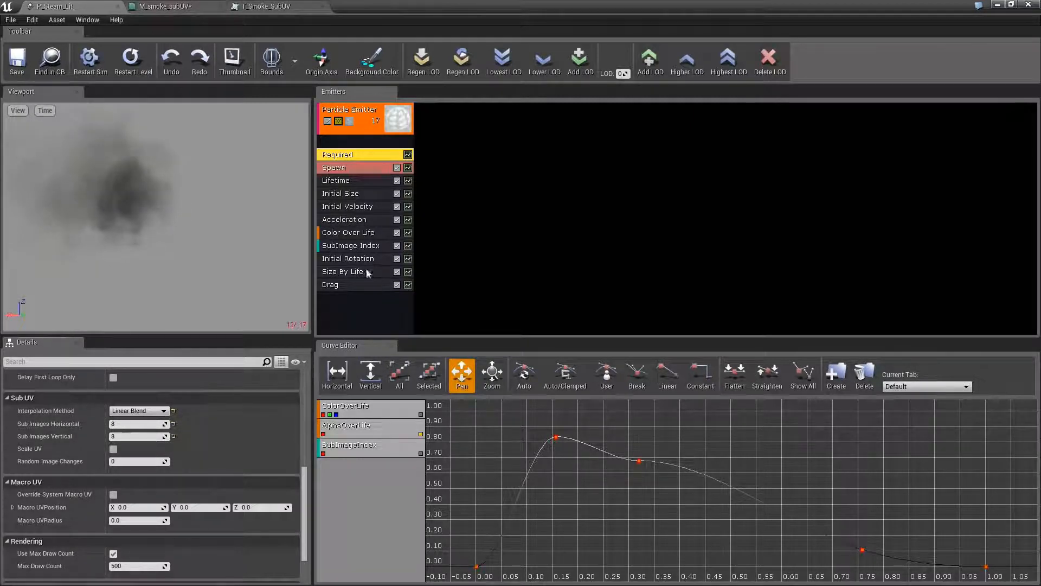
Examine the constant curve points of the steam emitter's SubImage Index module
click(359, 247)
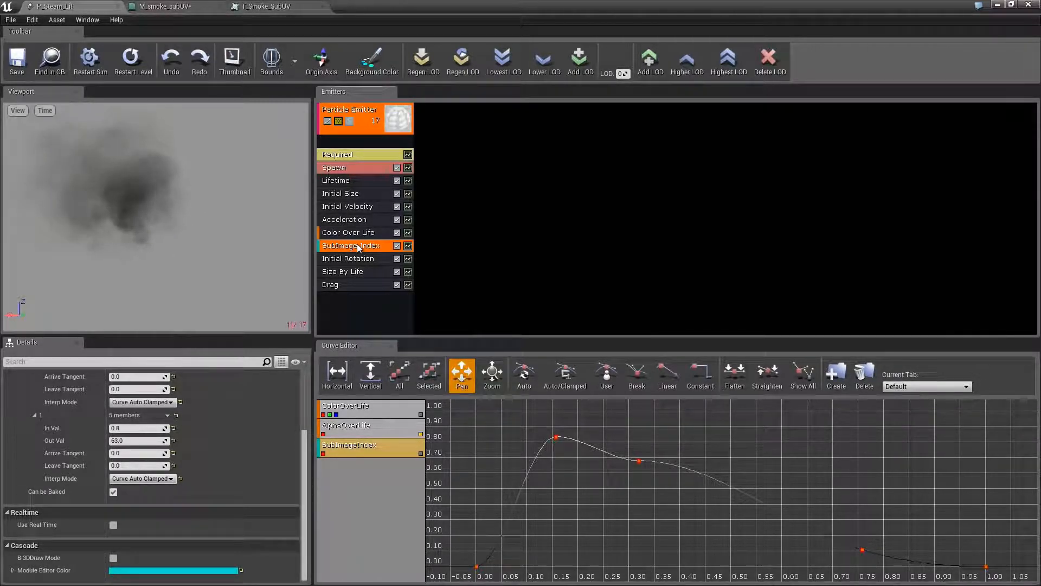
scroll(246, 493, up, 5)
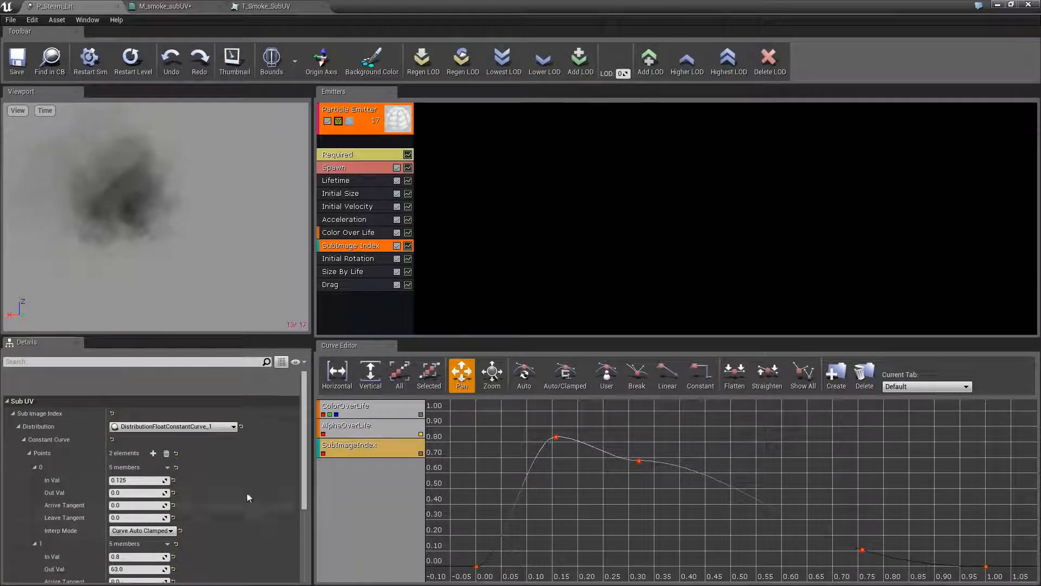
scroll(251, 516, down, 5)
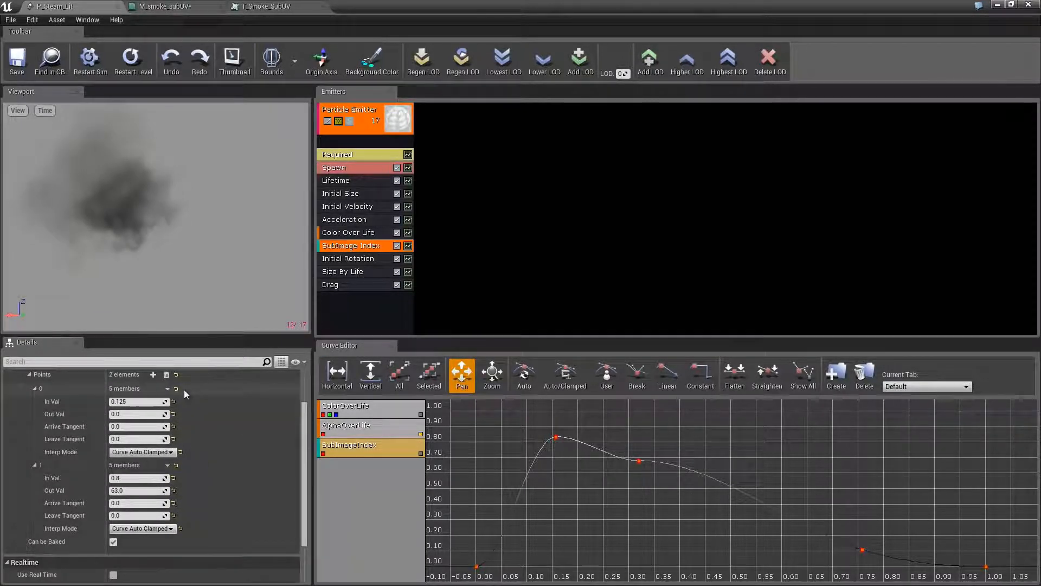
scroll(266, 374, up, 2)
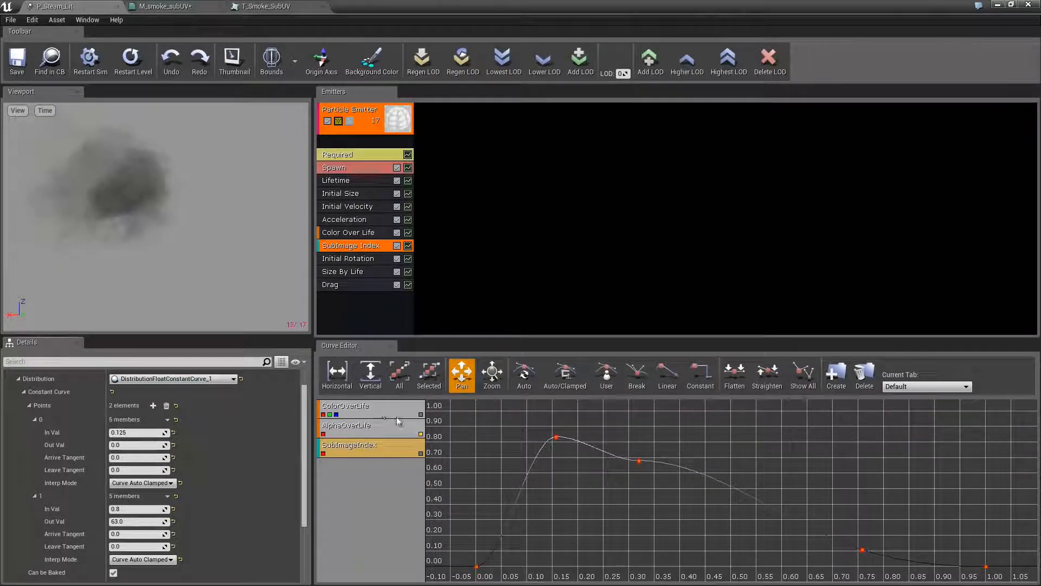
Show only the SubImageIndex curve in the curve editor, fit it horizontally and vertically, and compare it with its points
click(421, 435)
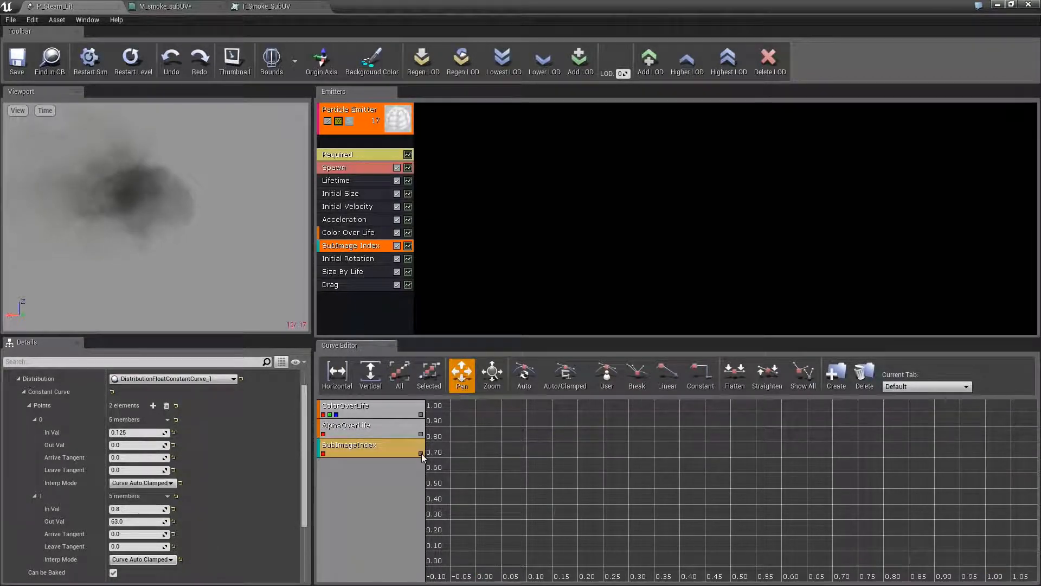
click(337, 373)
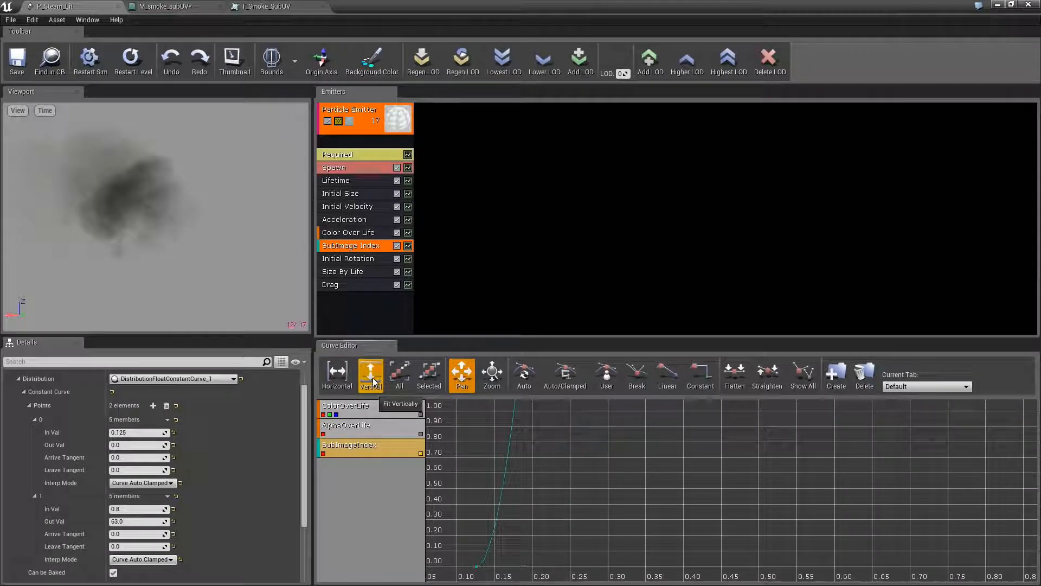
click(371, 373)
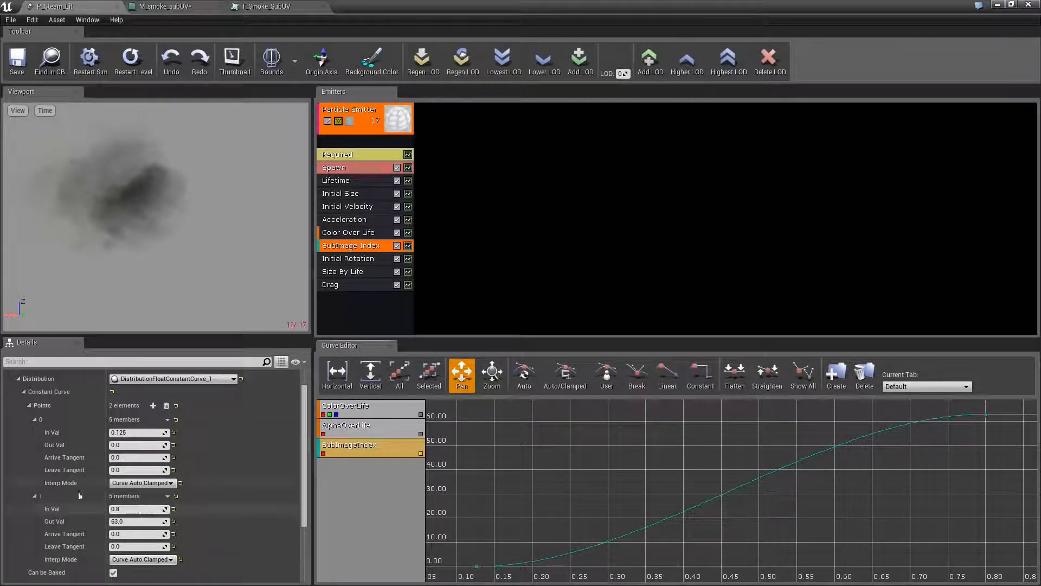
scroll(64, 507, down, 1)
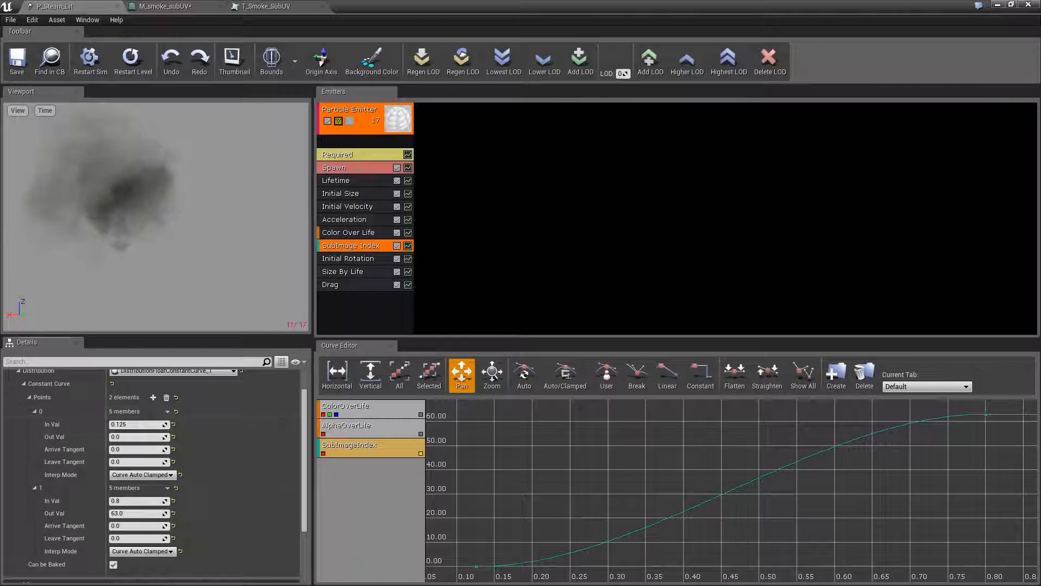
mouse_move(475, 568)
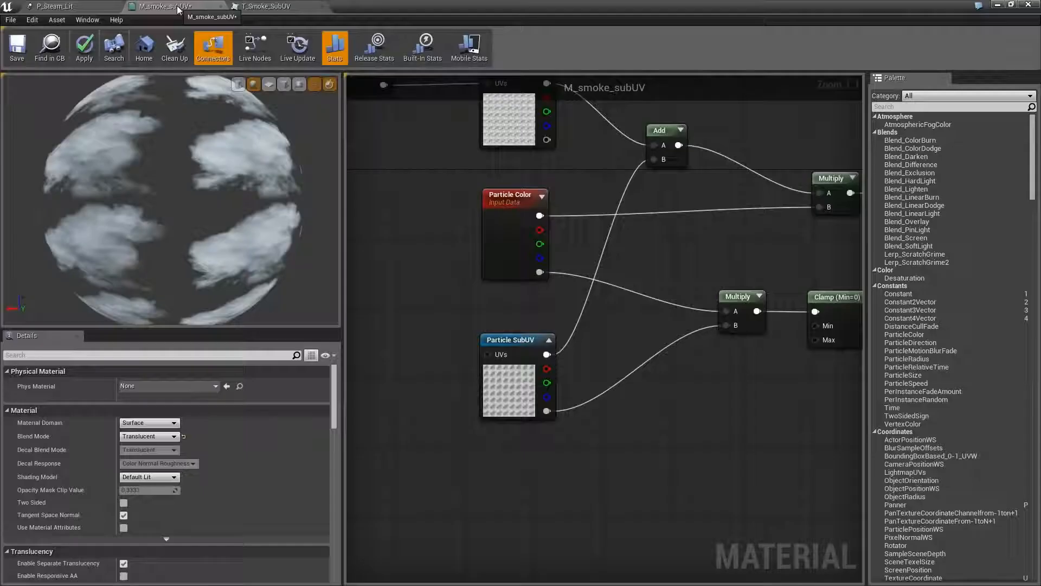
Close the M_smoke_subUV material with its changes applied, and close the asset editor window with P_Steam_Lit
click(195, 7)
scroll(572, 272, down, 4)
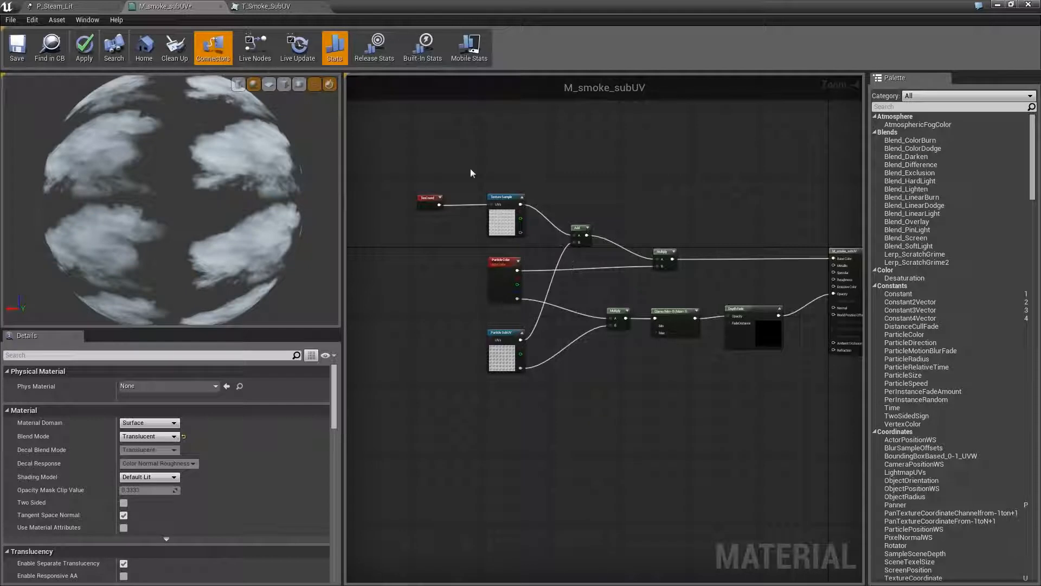
click(219, 7)
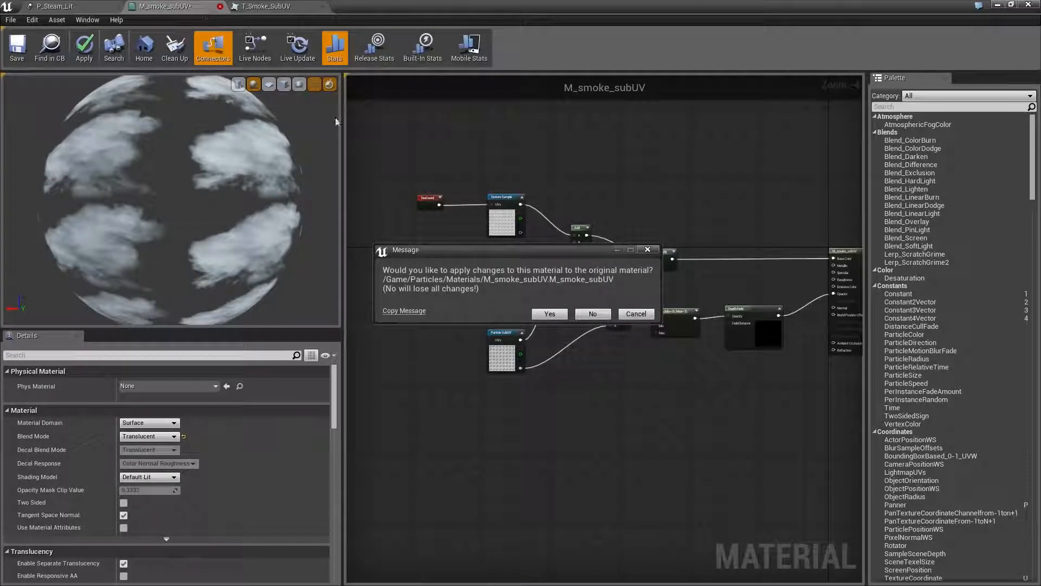
click(558, 314)
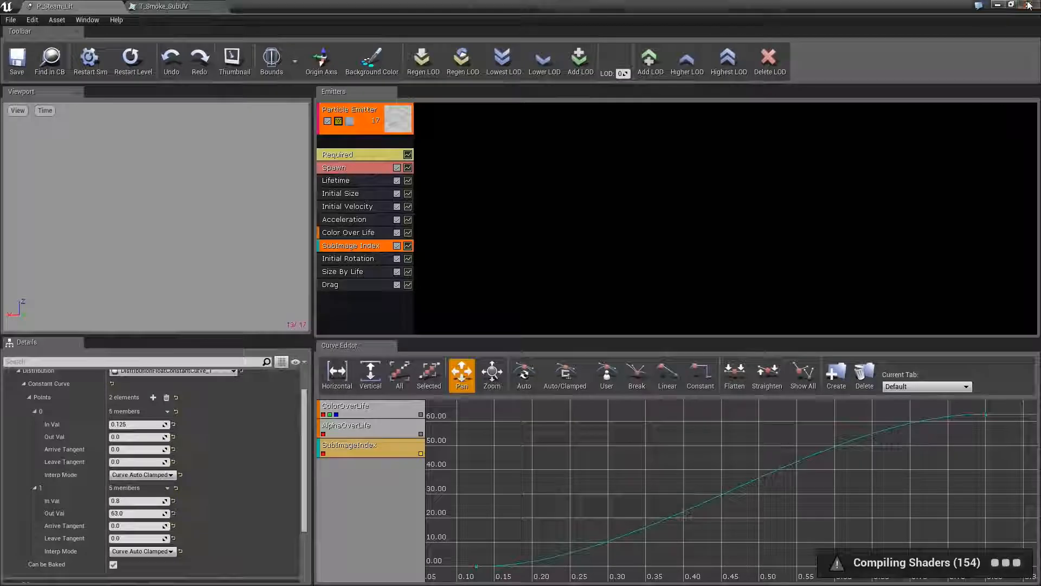
click(1029, 5)
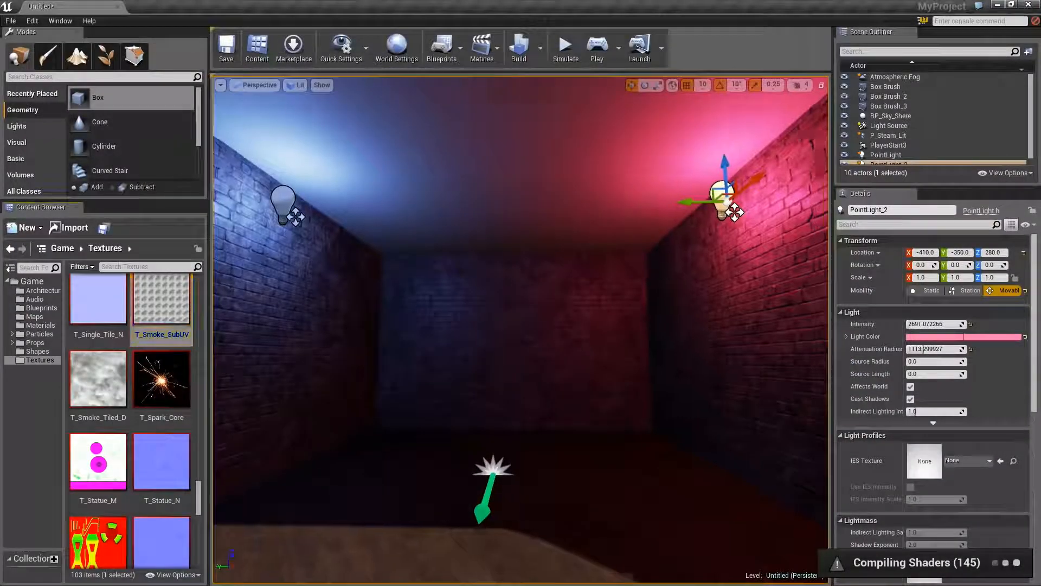
Select the P_Steam_Lit emitter in the level and view the steam between the blue and pink lights
scroll(588, 77, up, 3)
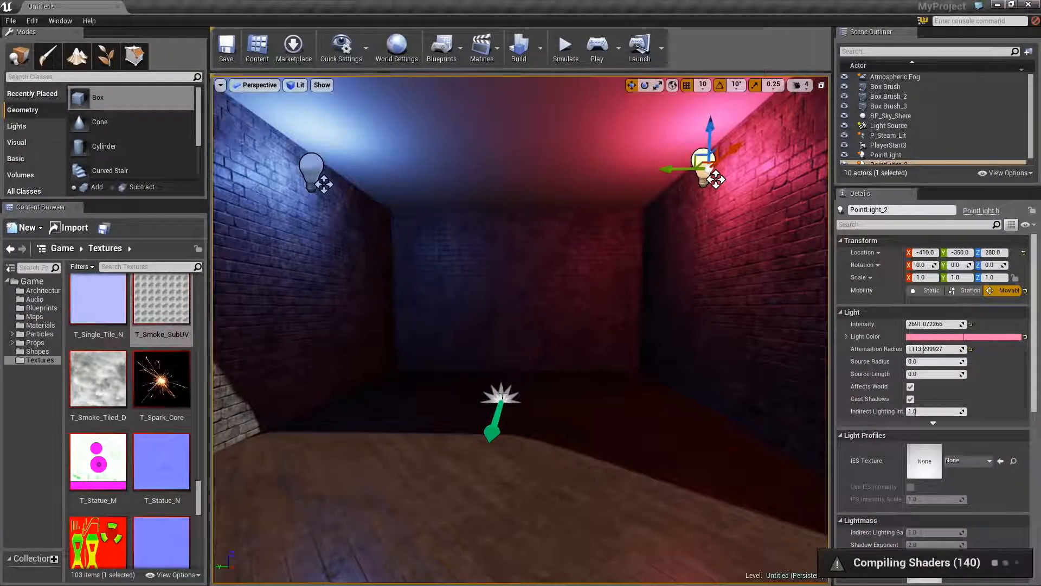
click(503, 395)
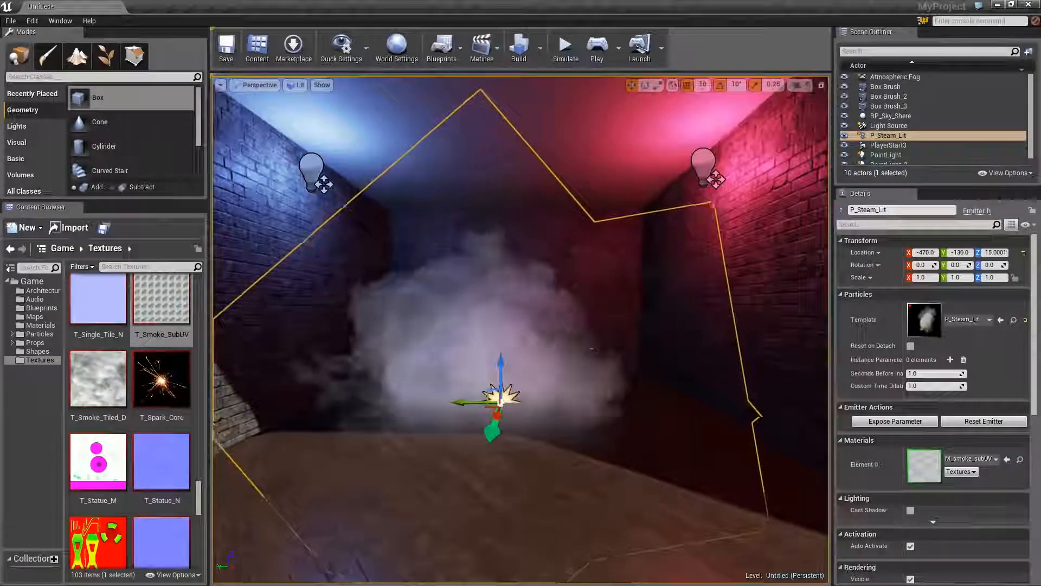
scroll(577, 359, down, 3)
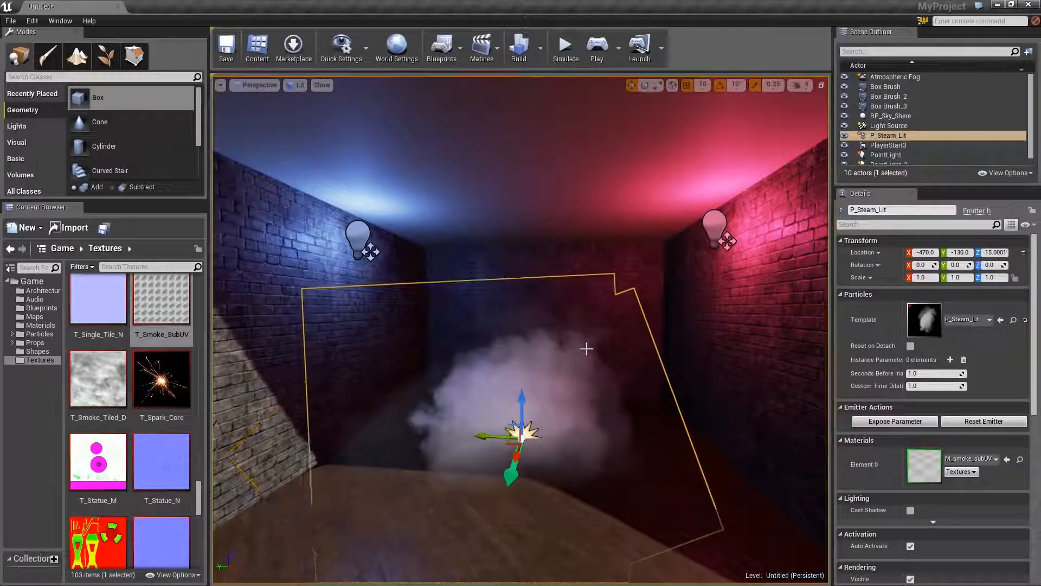